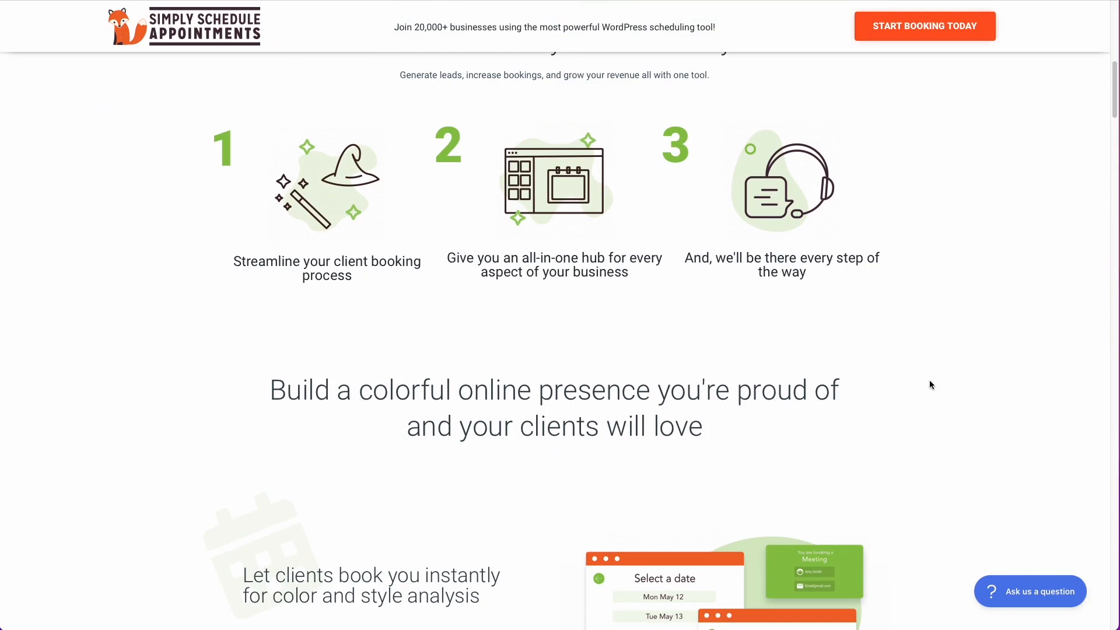
Review the House of Colour landing page from its three-step overview through the demo website, favorite features, comparison table and customer support section.
scroll(930, 385, down, 3)
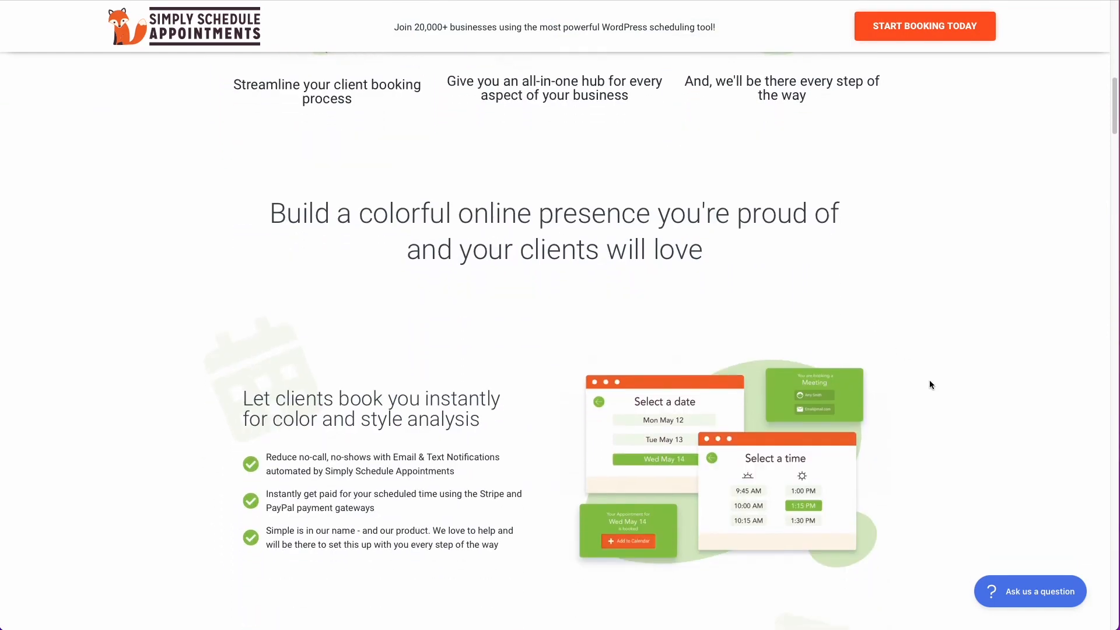
scroll(930, 385, down, 4)
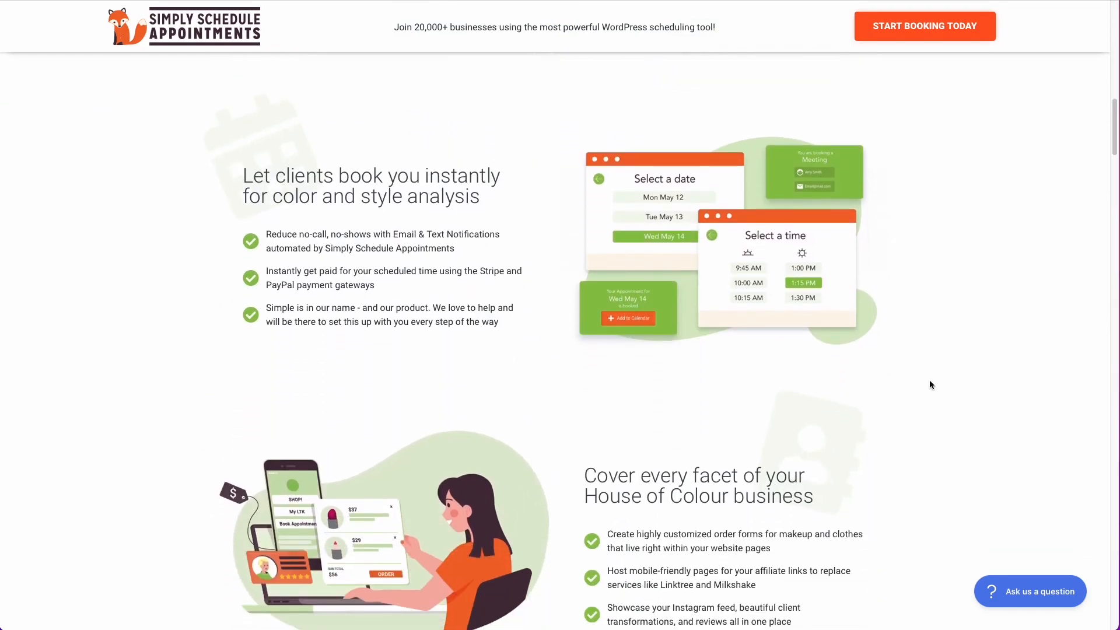
scroll(930, 384, down, 5)
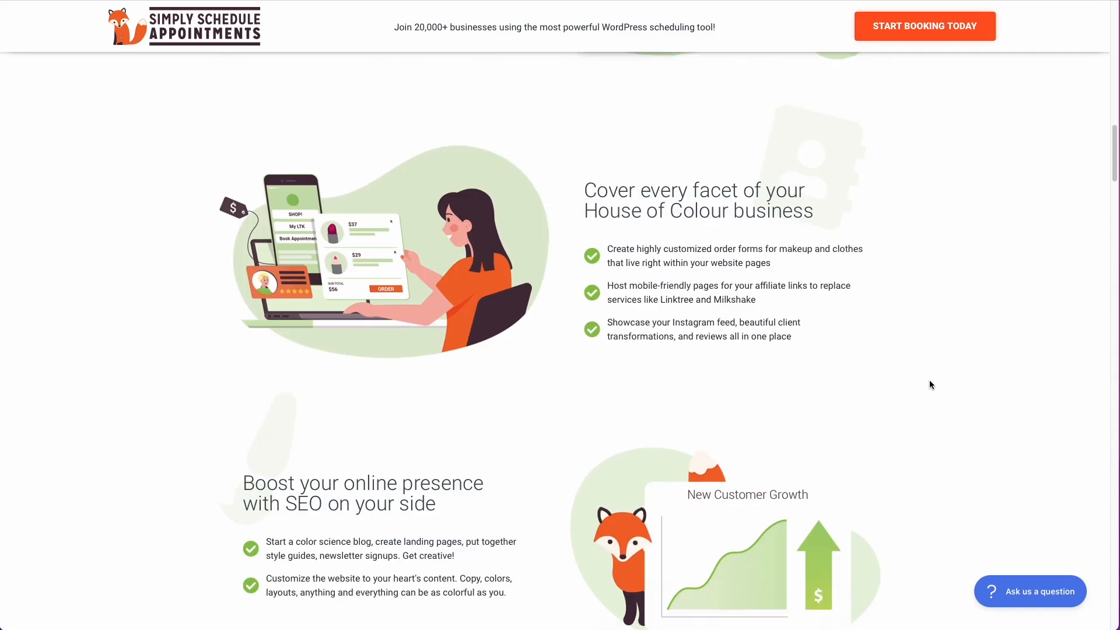
scroll(930, 385, down, 4)
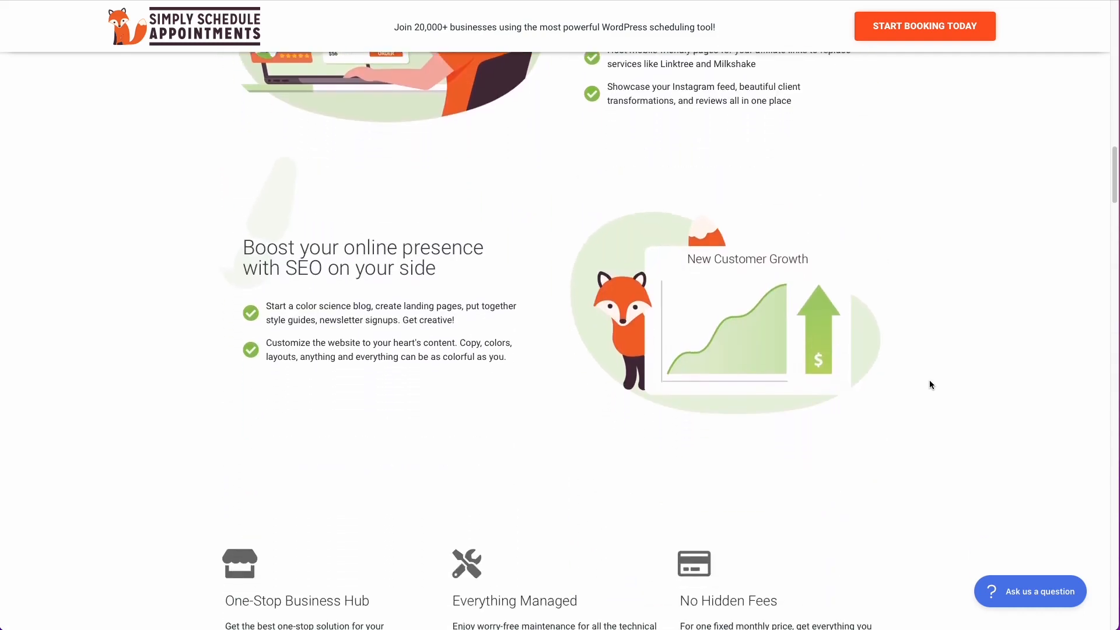
scroll(930, 385, down, 7)
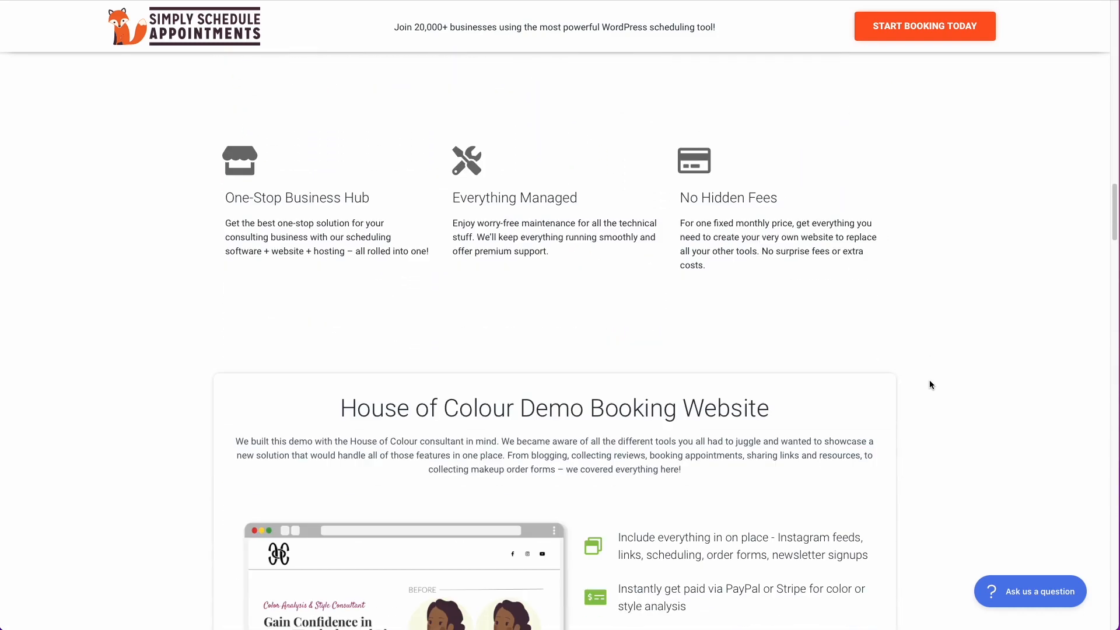
scroll(930, 385, down, 2)
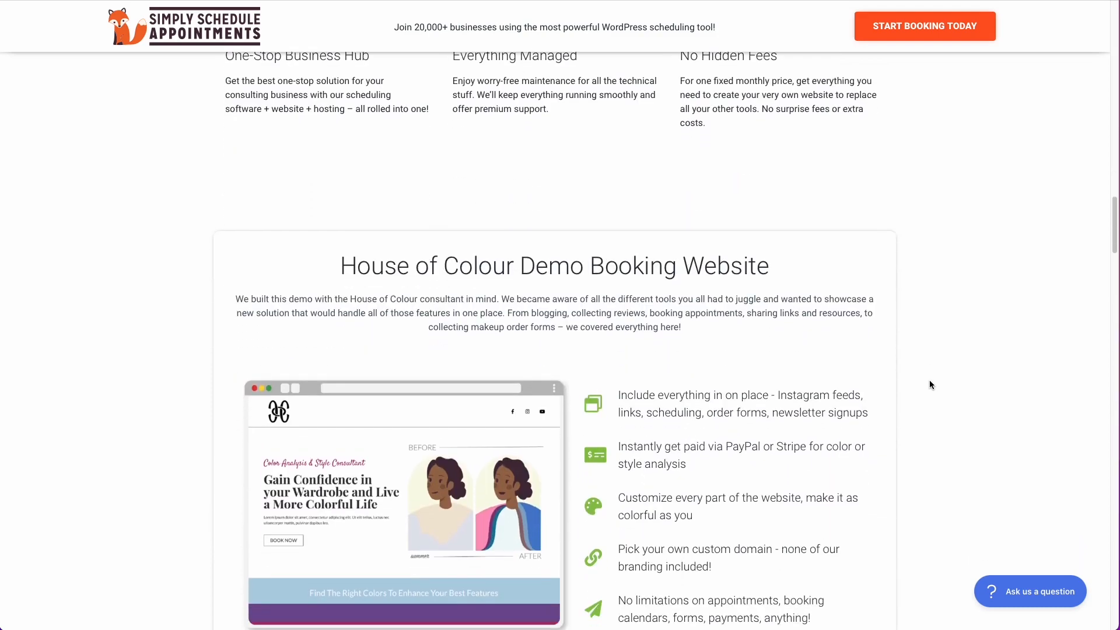
scroll(930, 384, down, 3)
scroll(930, 384, down, 4)
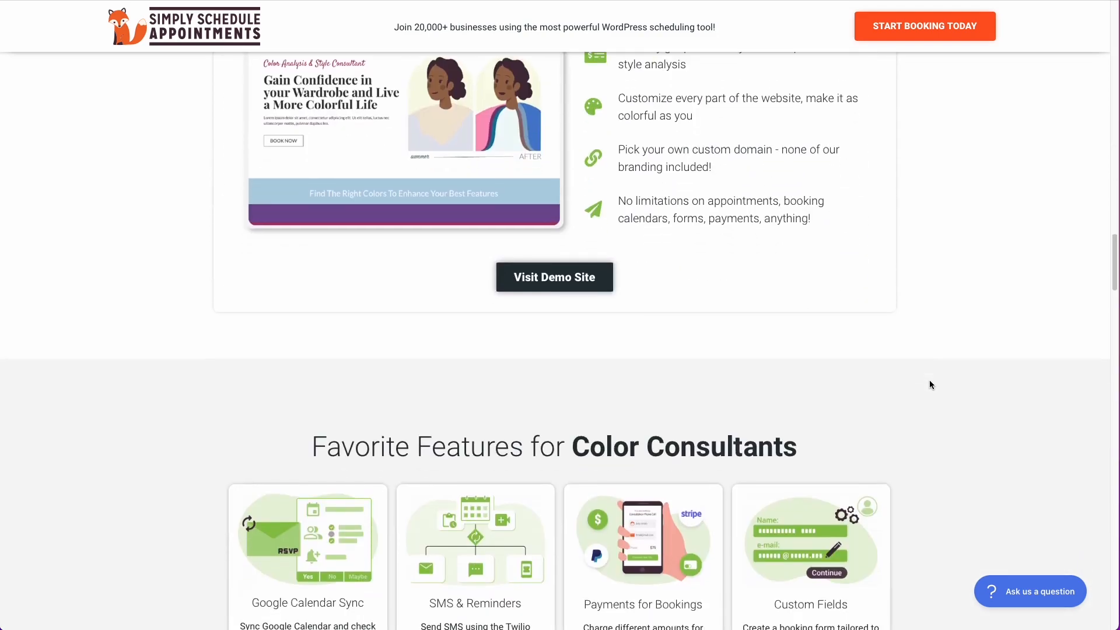
scroll(929, 385, down, 3)
scroll(930, 385, down, 4)
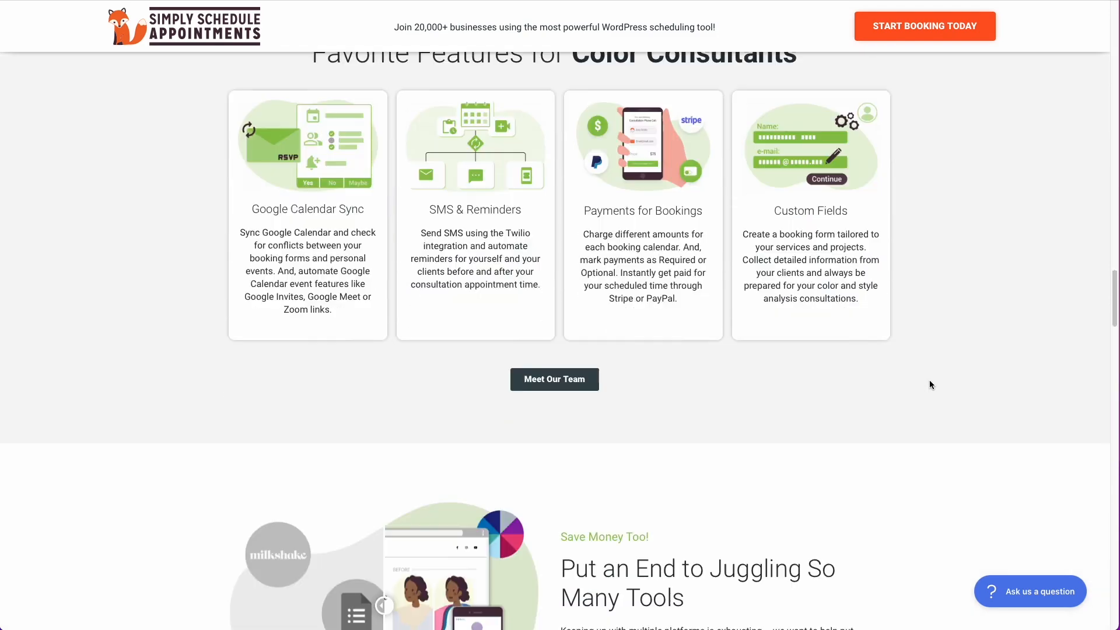
scroll(930, 384, down, 3)
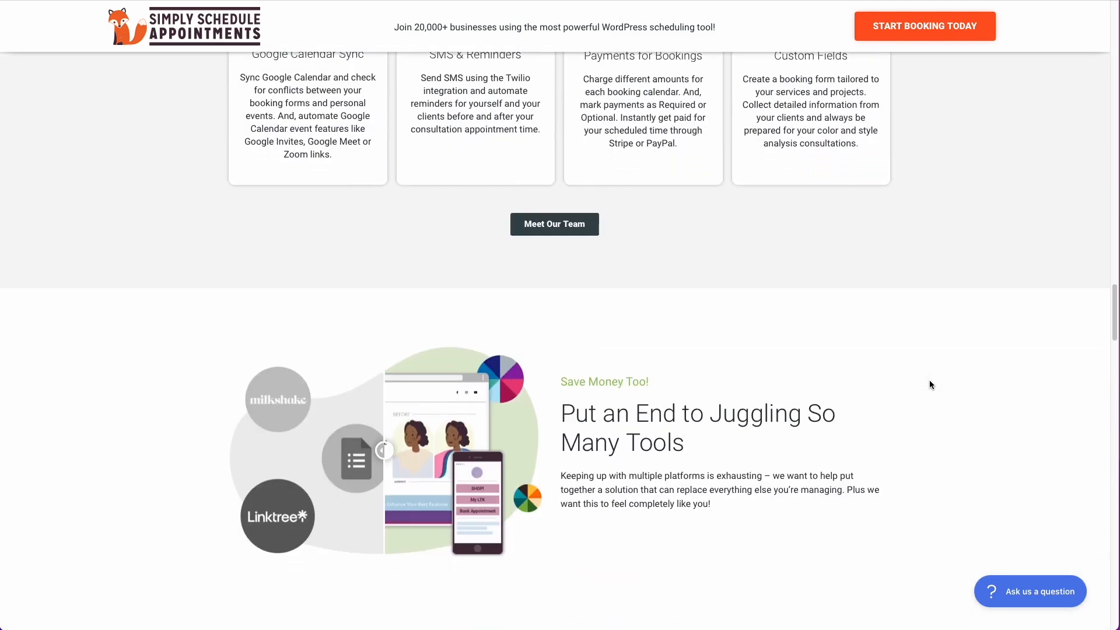
scroll(930, 384, down, 4)
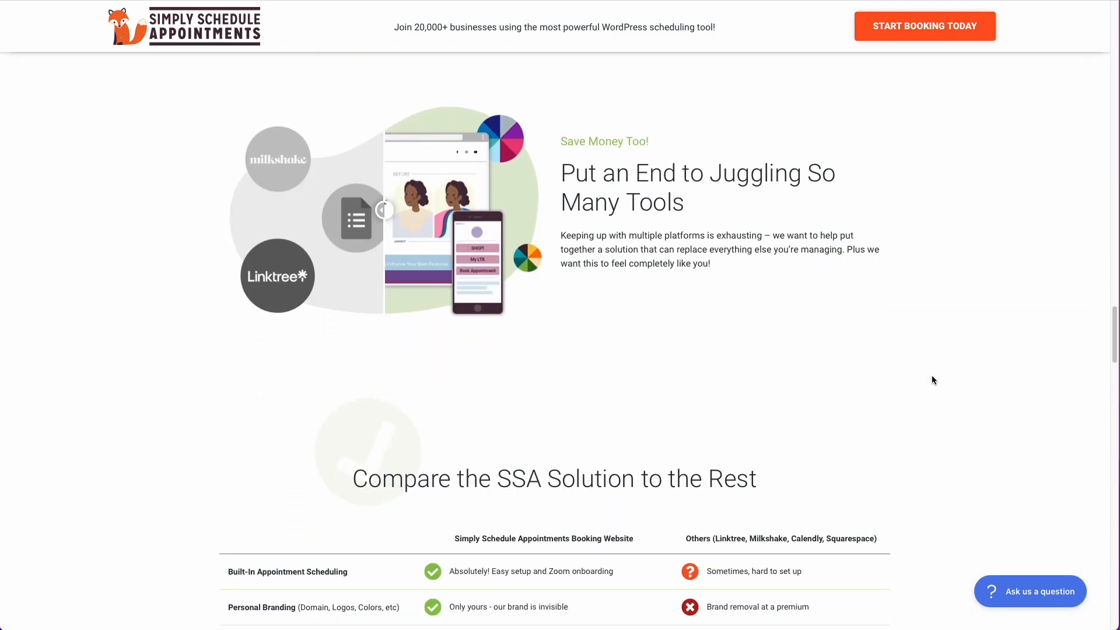
scroll(932, 379, down, 3)
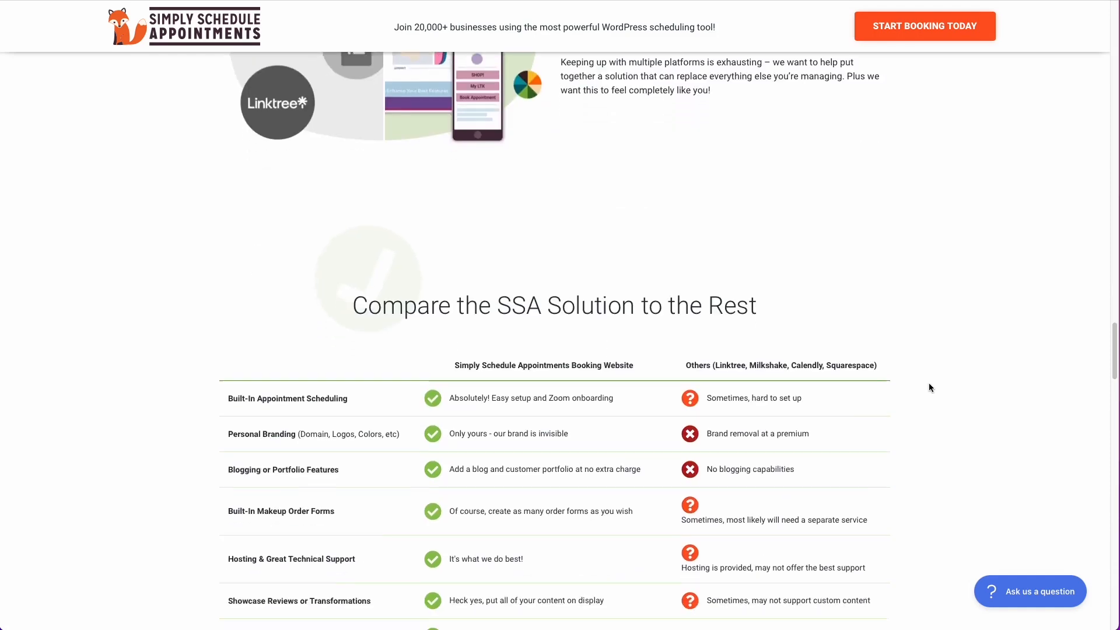
scroll(930, 388, down, 1)
scroll(931, 387, down, 1)
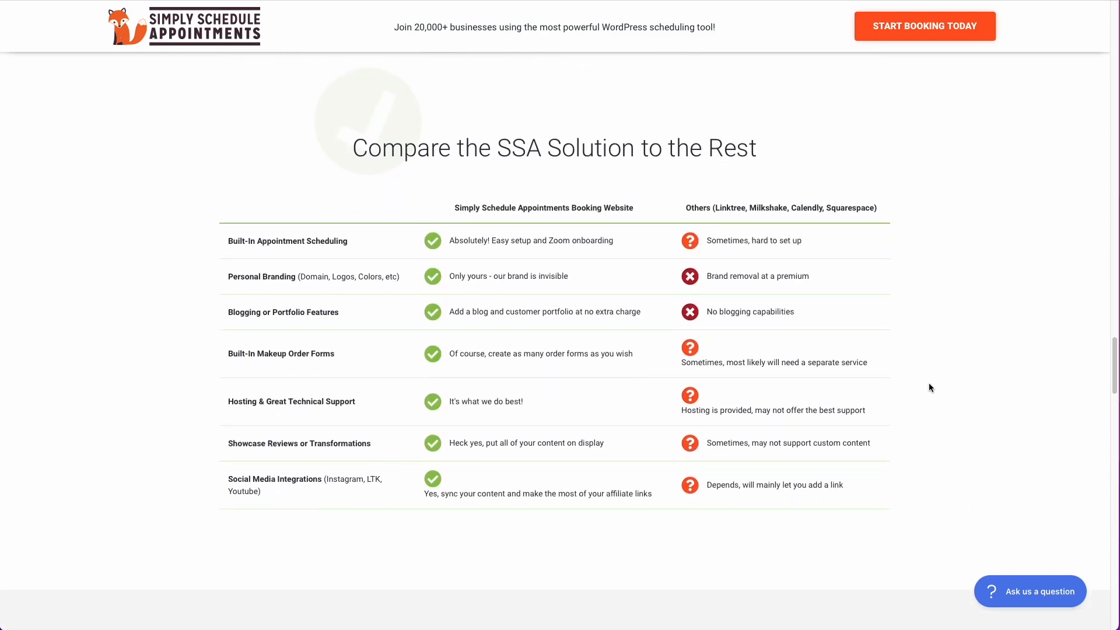
scroll(929, 387, down, 5)
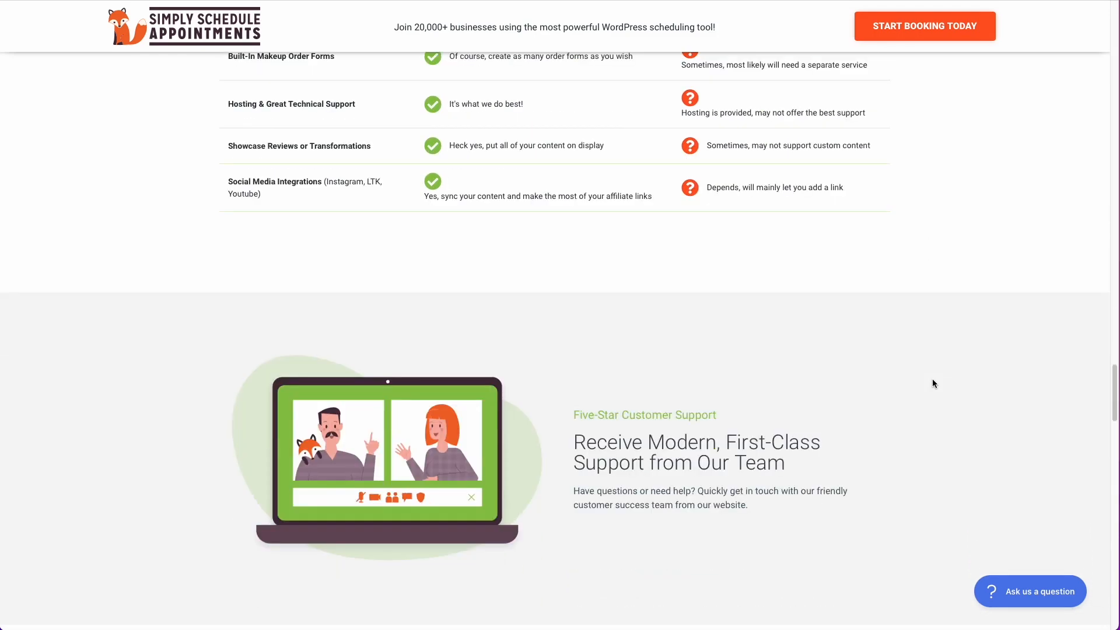
scroll(932, 384, down, 5)
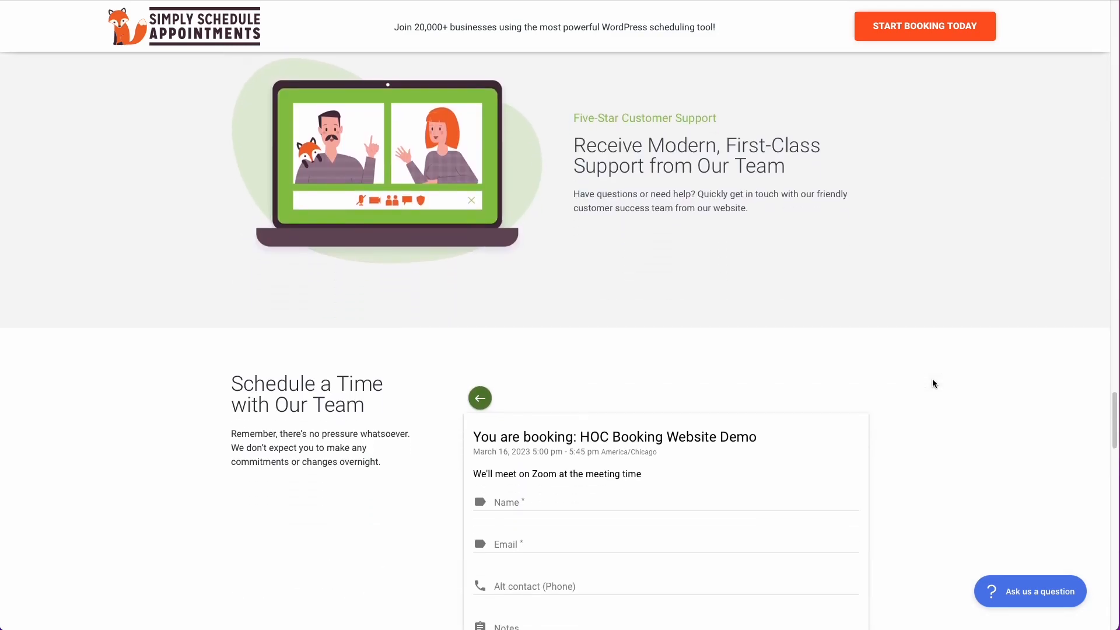
Choose March 15, 2023 at 3:30 PM as the time for the HOC Booking Website Demo appointment.
scroll(933, 383, down, 3)
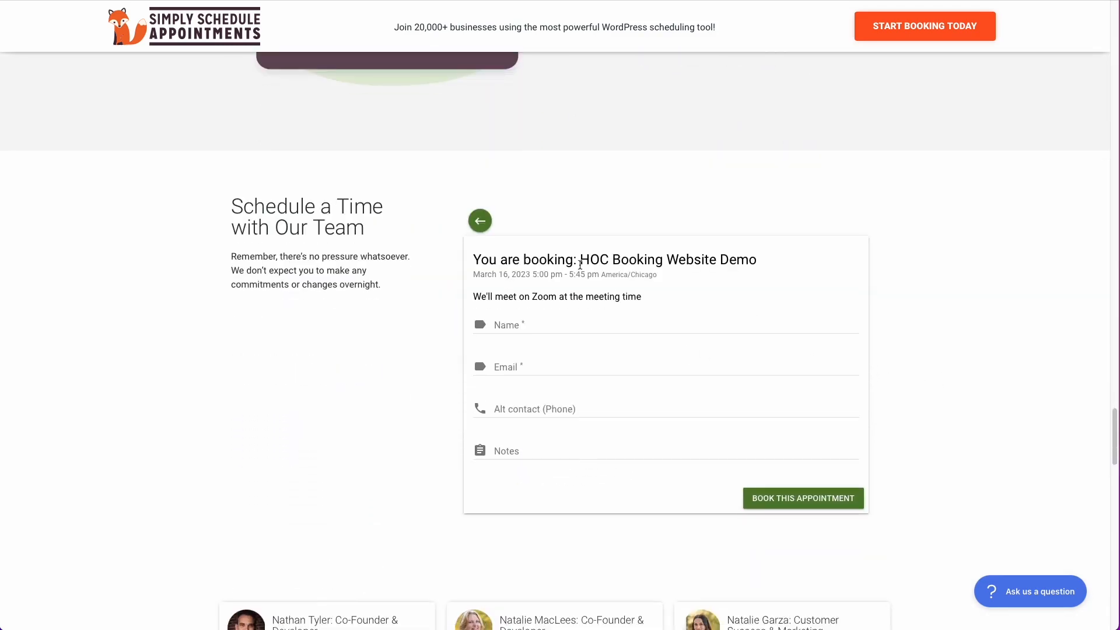
click(480, 220)
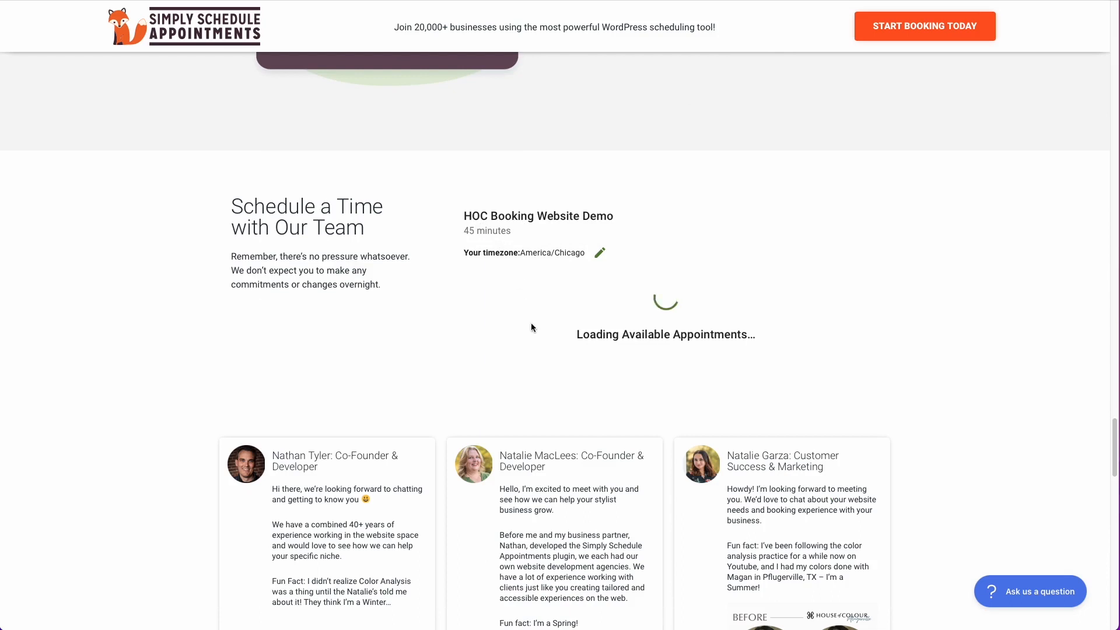
click(617, 444)
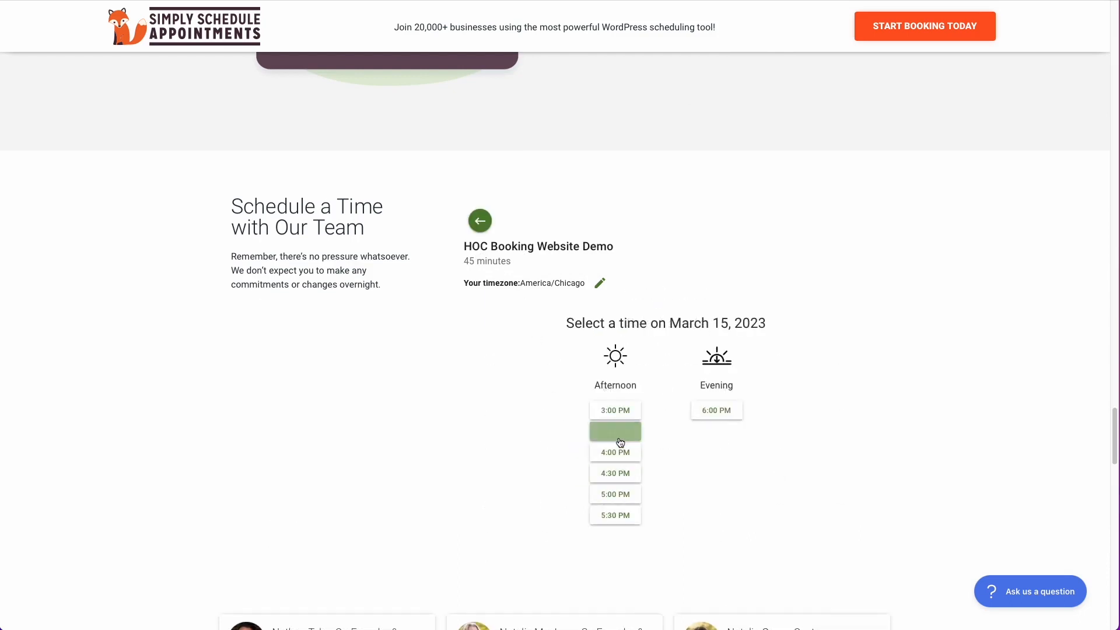
click(620, 439)
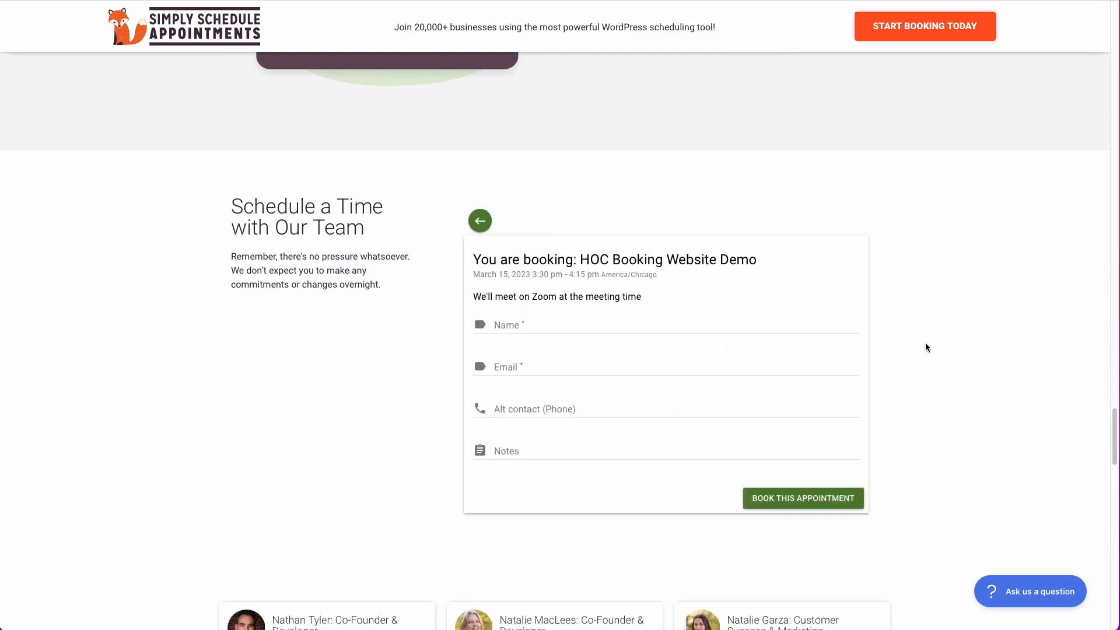
Look over the rest of the booking form and the team member profiles below it.
scroll(926, 347, down, 2)
scroll(925, 347, down, 4)
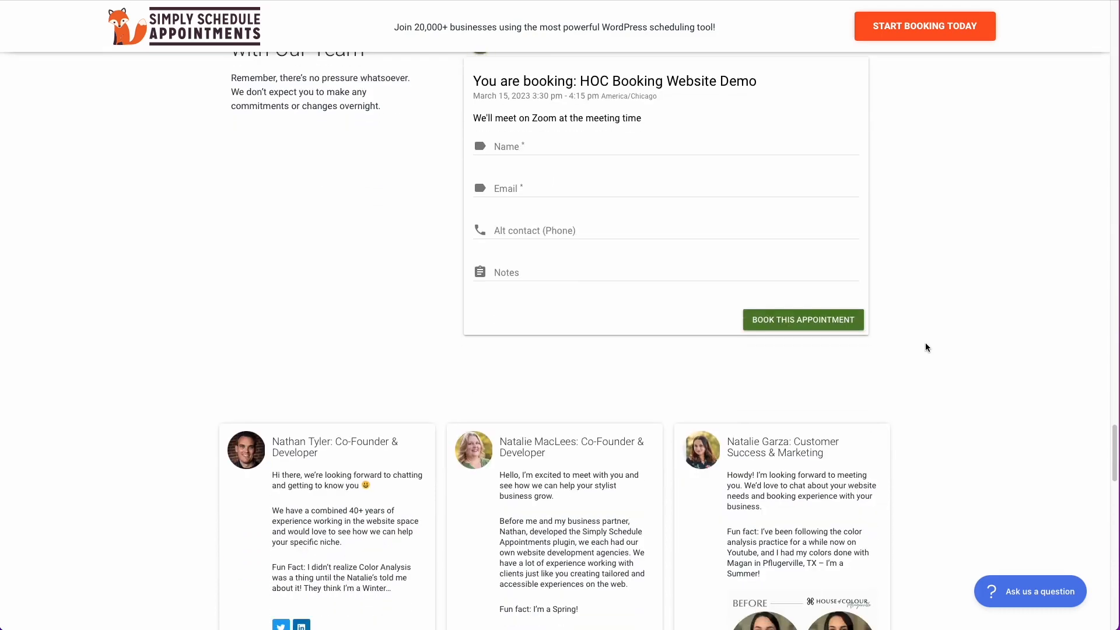
scroll(926, 348, down, 2)
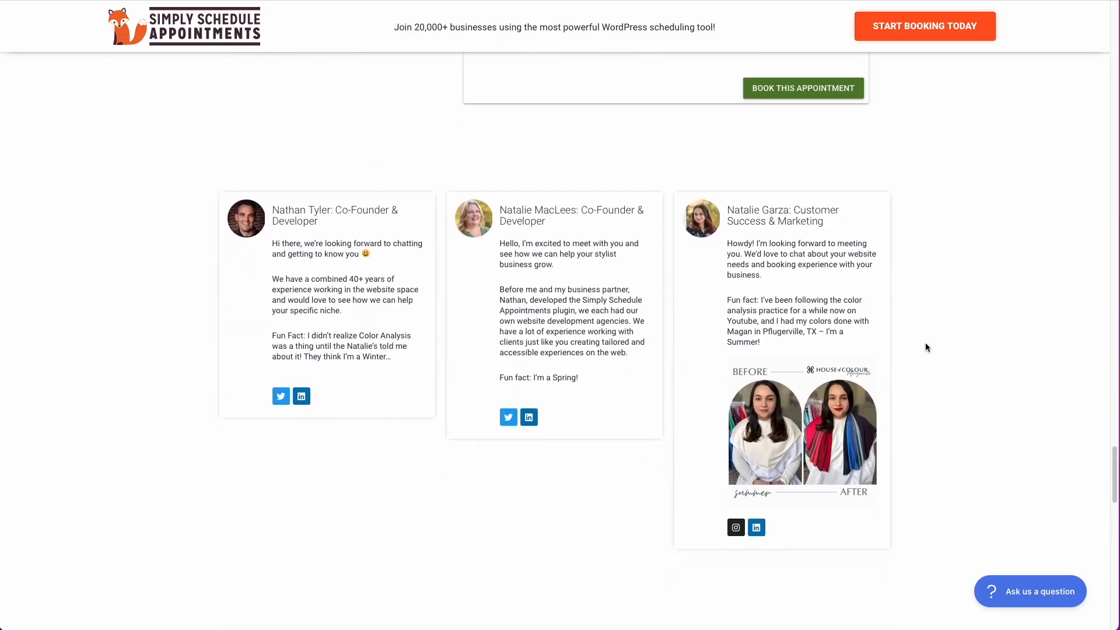
scroll(925, 348, down, 2)
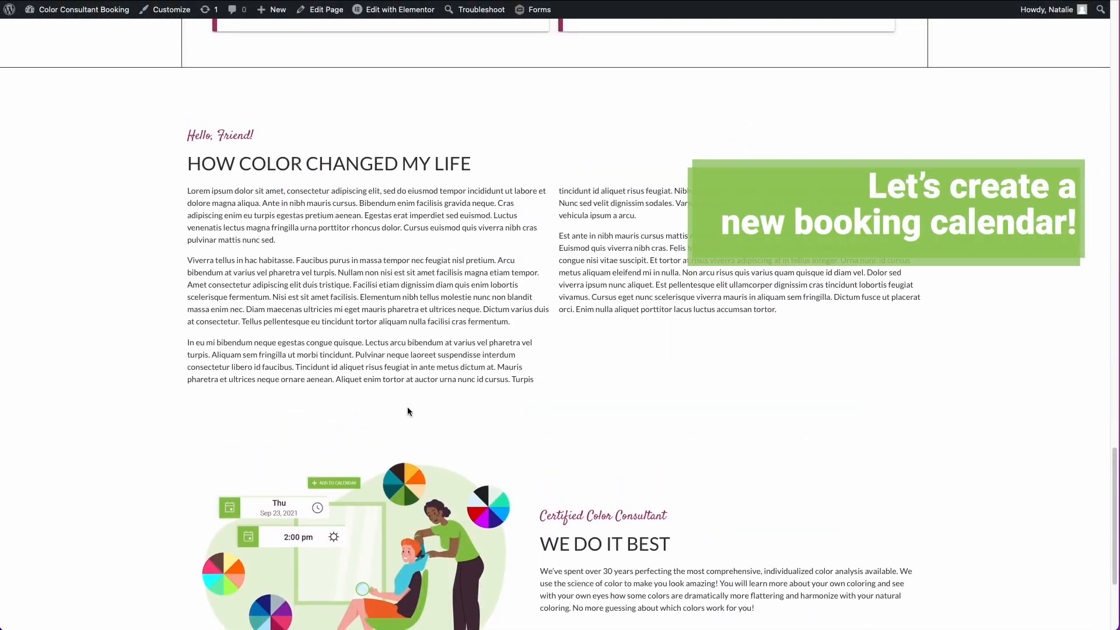
Start a Color Analysis booking for March 14, 2023 at 2:00 PM in the demo site's Book a Time With Me section.
scroll(407, 410, up, 4)
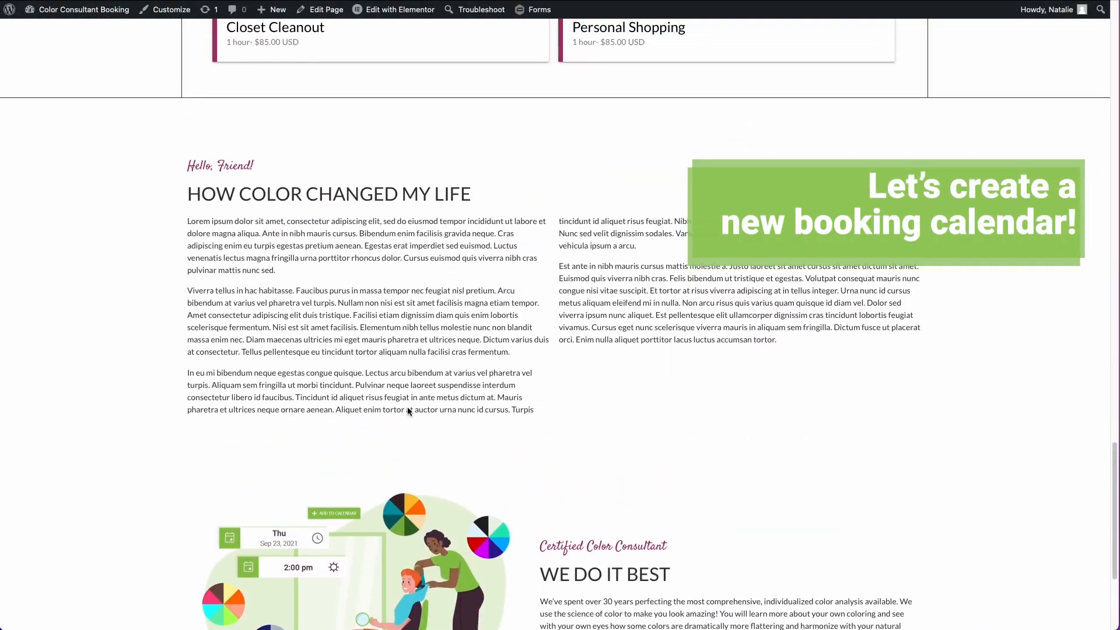
scroll(408, 407, up, 3)
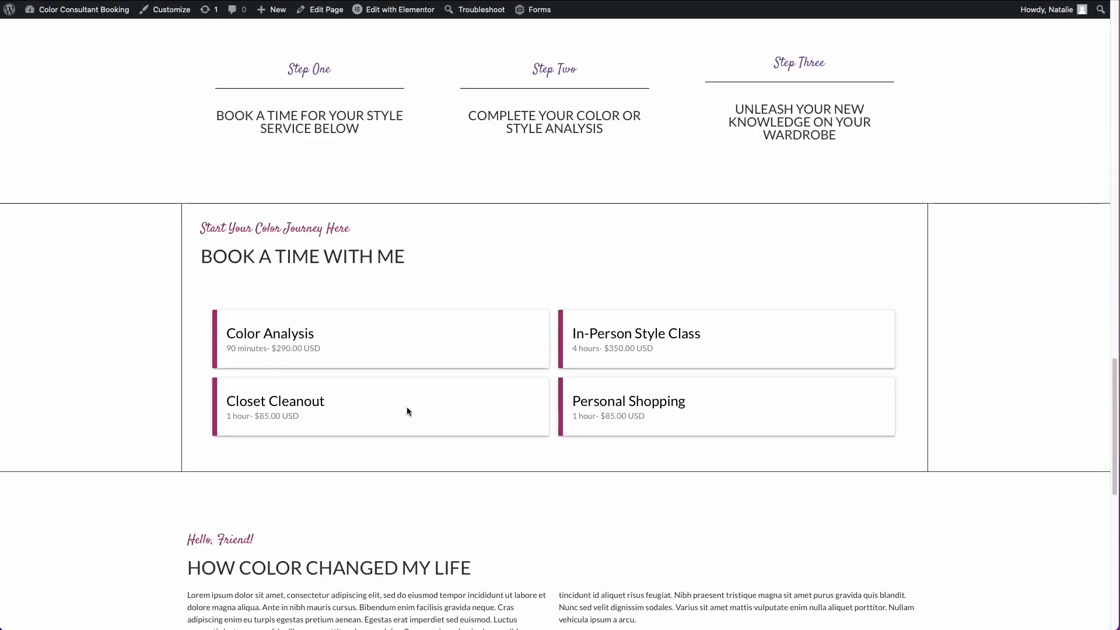
click(410, 370)
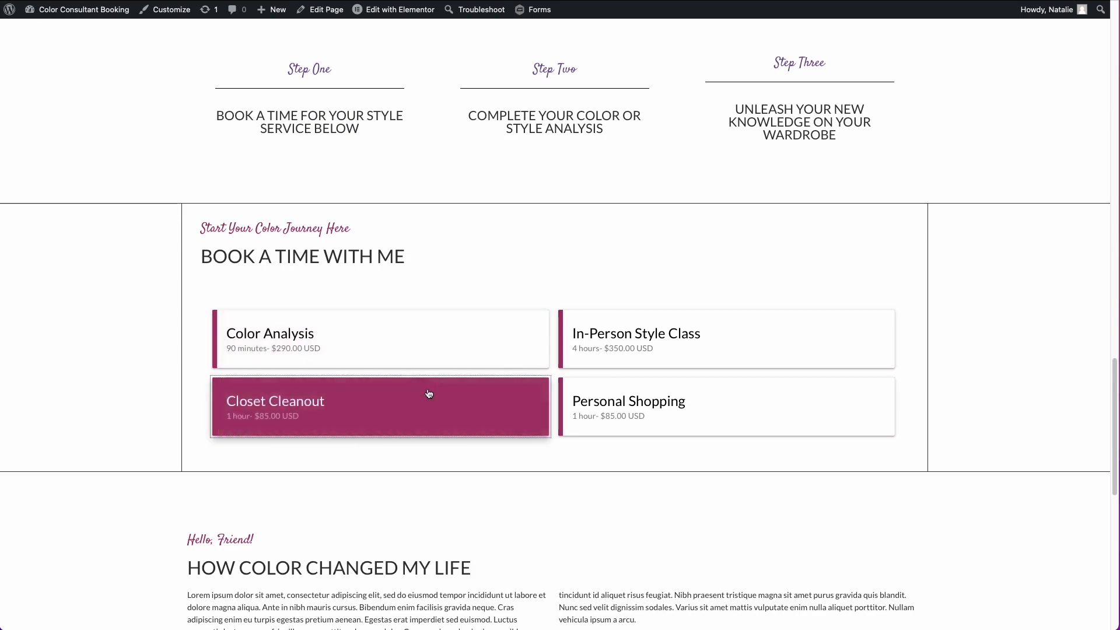
click(480, 359)
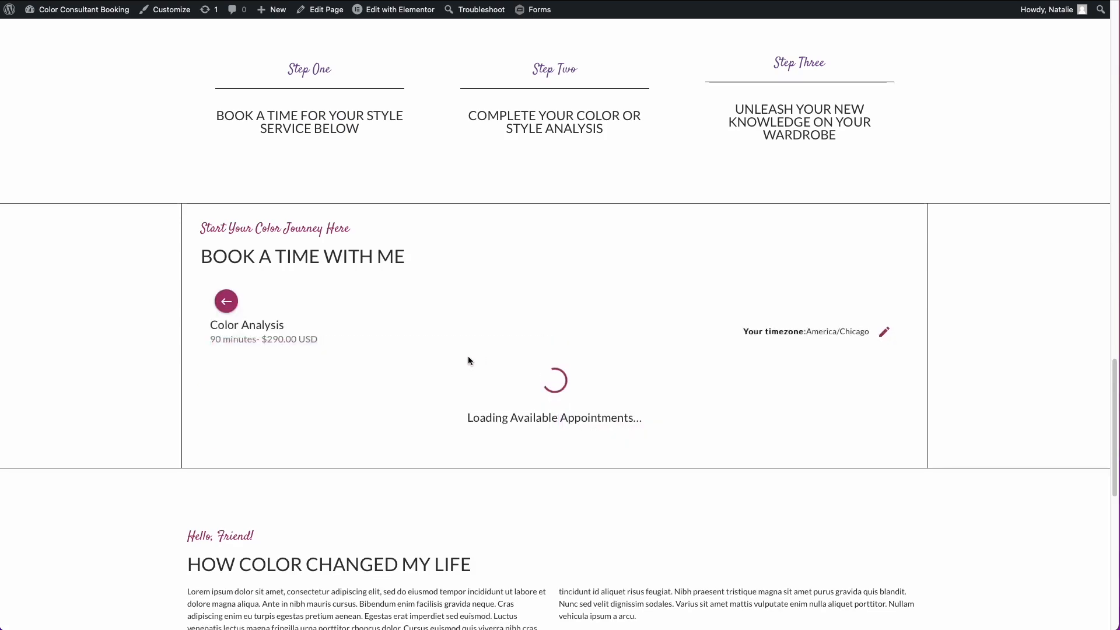
click(726, 415)
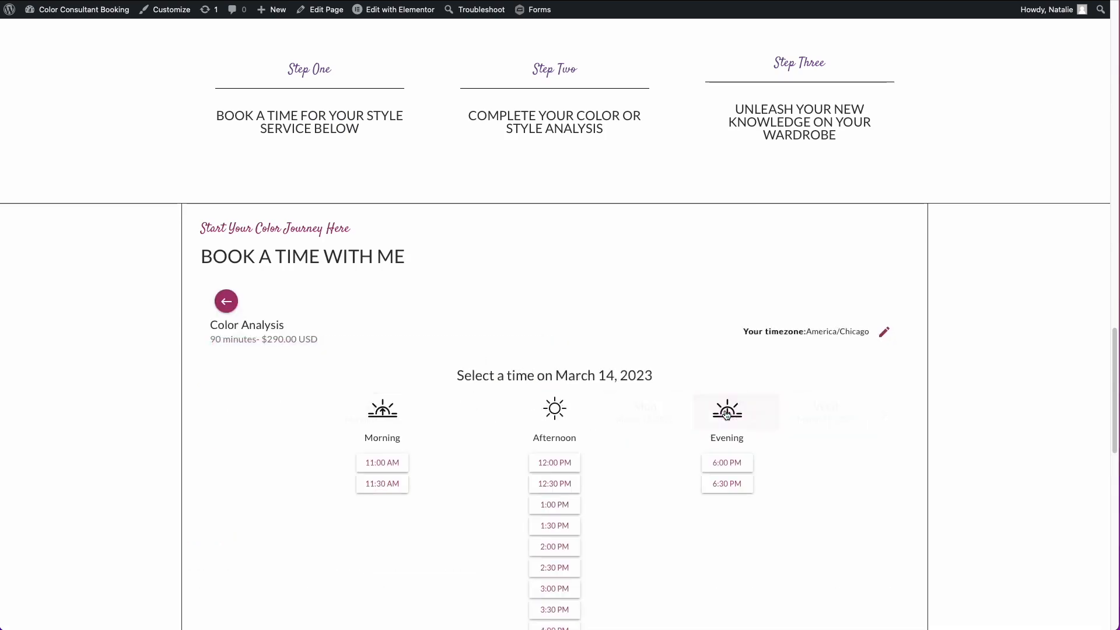
scroll(677, 416, down, 4)
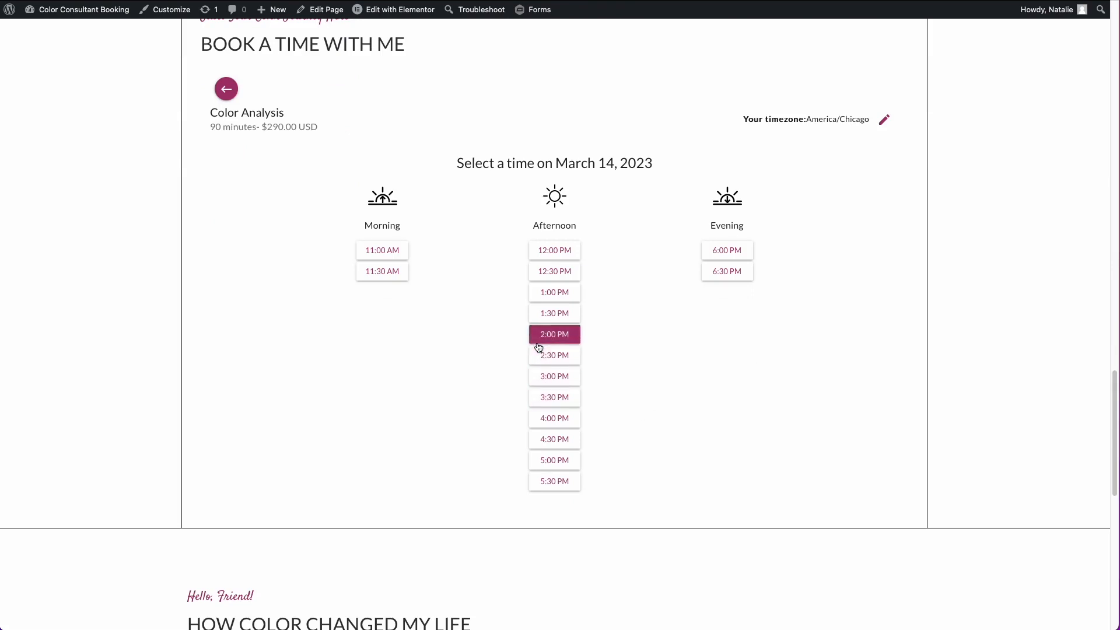
click(539, 342)
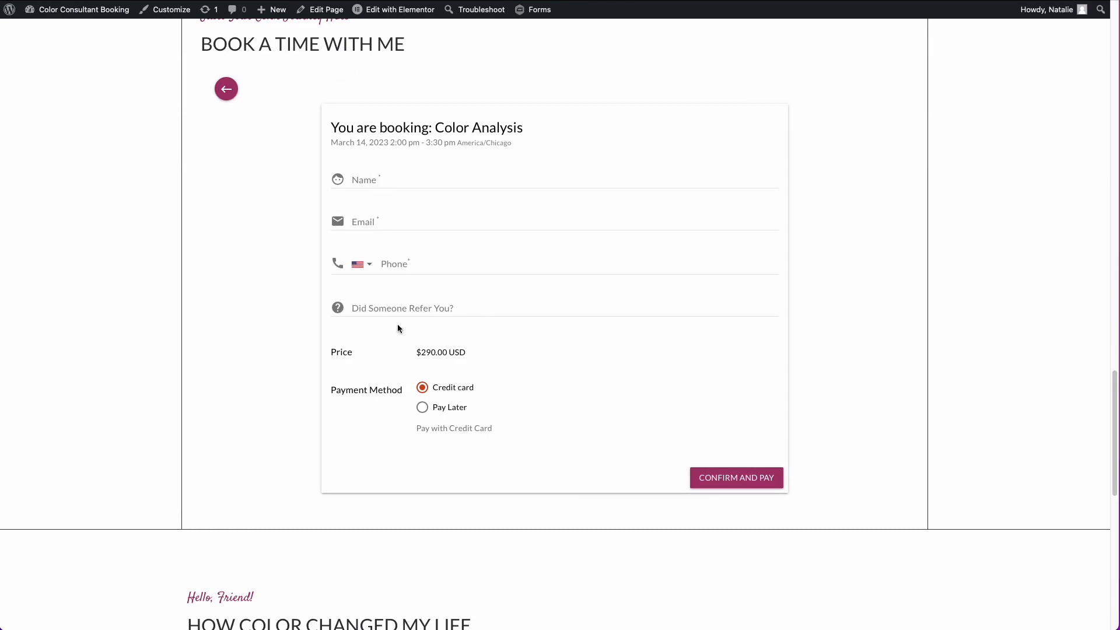
Examine the Color Analysis booking form, including the referral question and the payment method options.
click(410, 308)
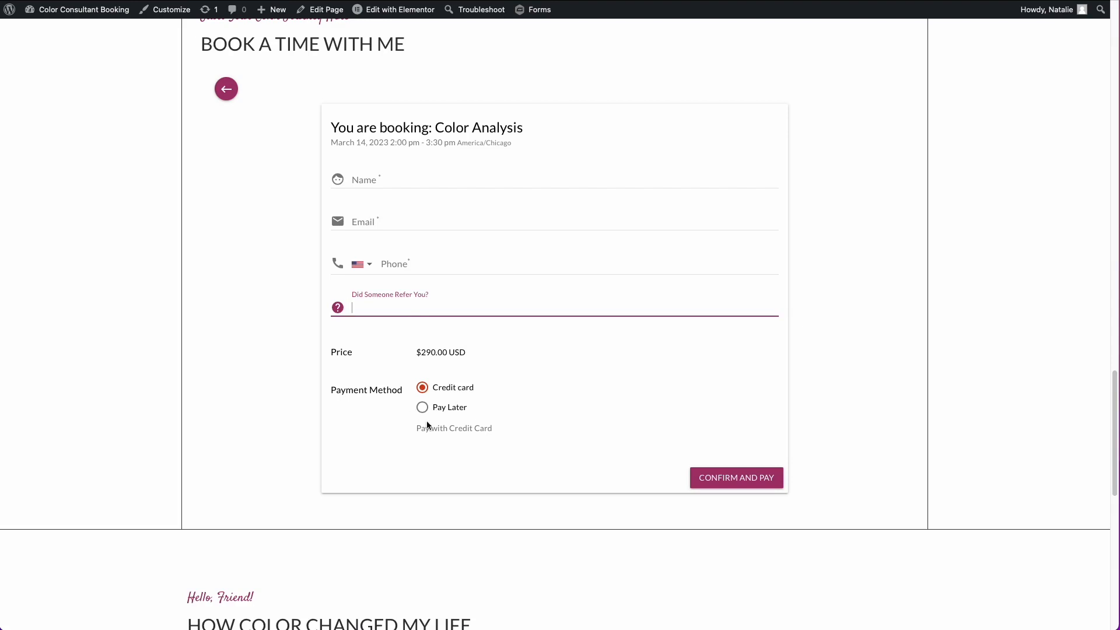
scroll(428, 425, up, 1)
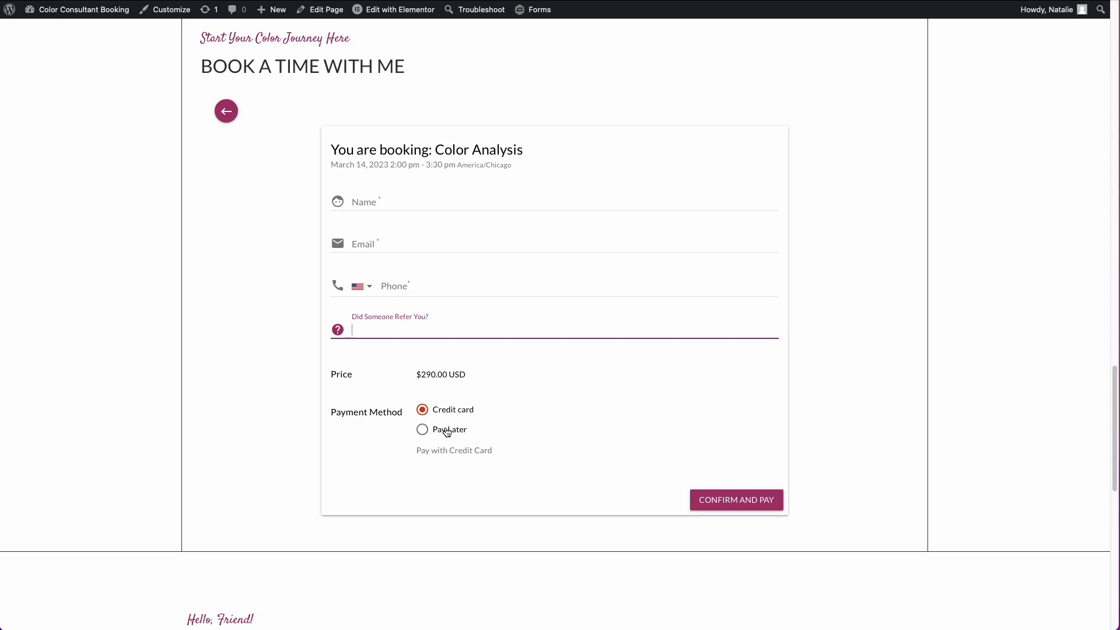
scroll(447, 432, up, 2)
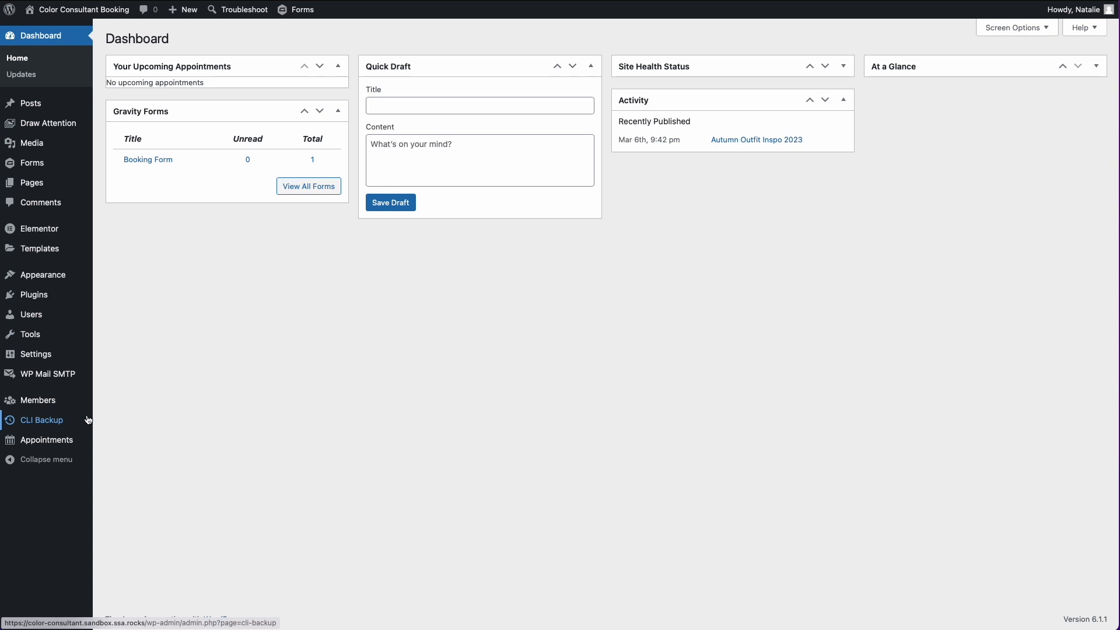
Open the Appointments page from the WordPress dashboard and view the period options for the appointment list.
mouse_move(85, 438)
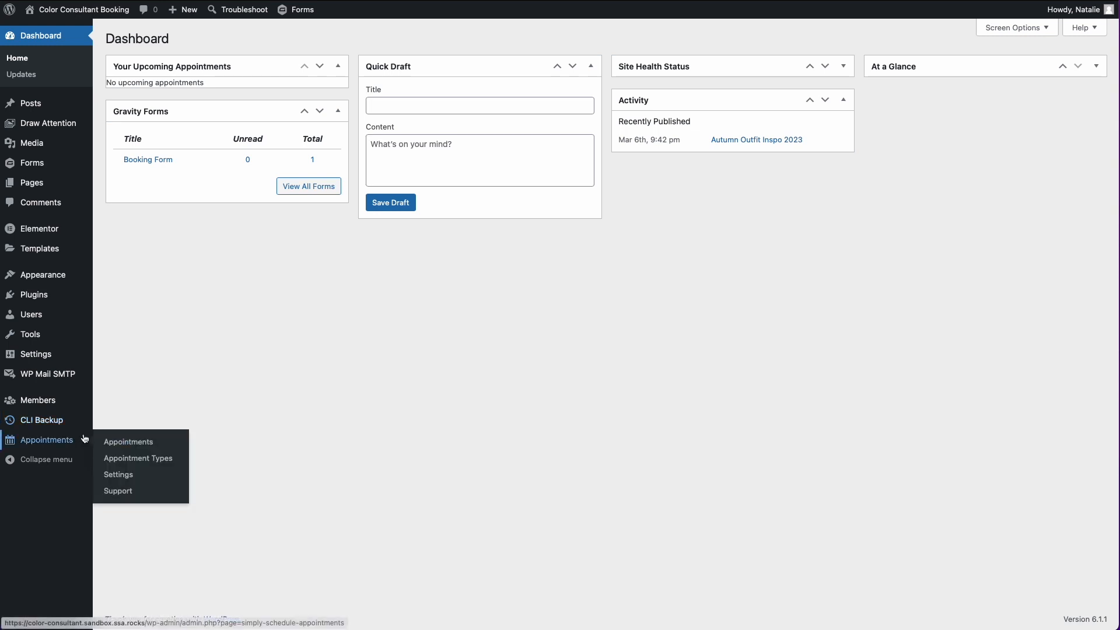
click(115, 443)
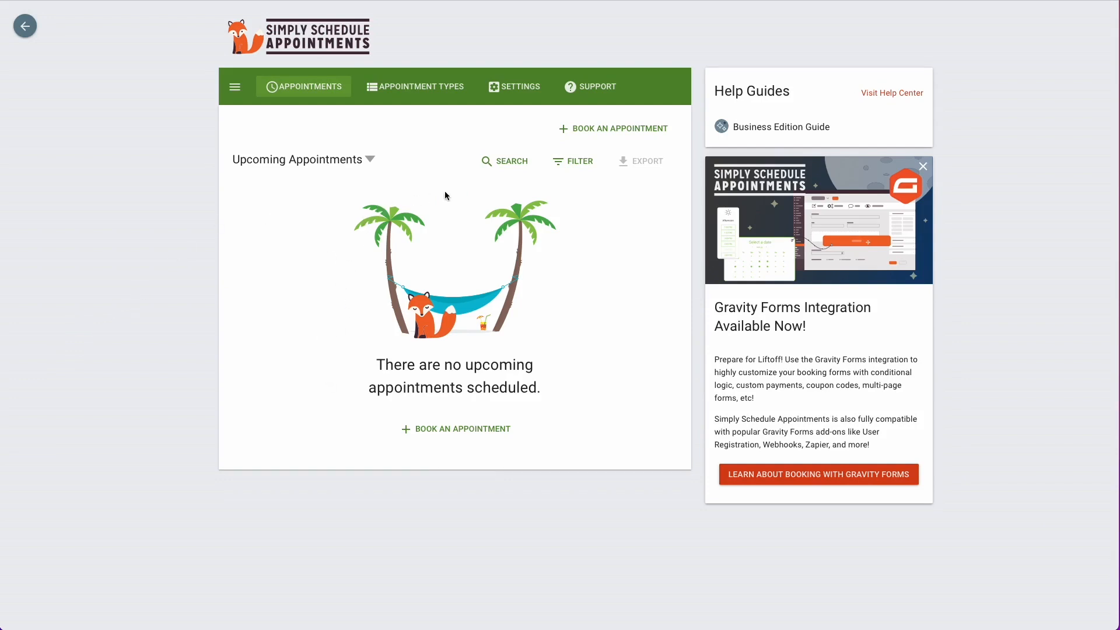
click(372, 160)
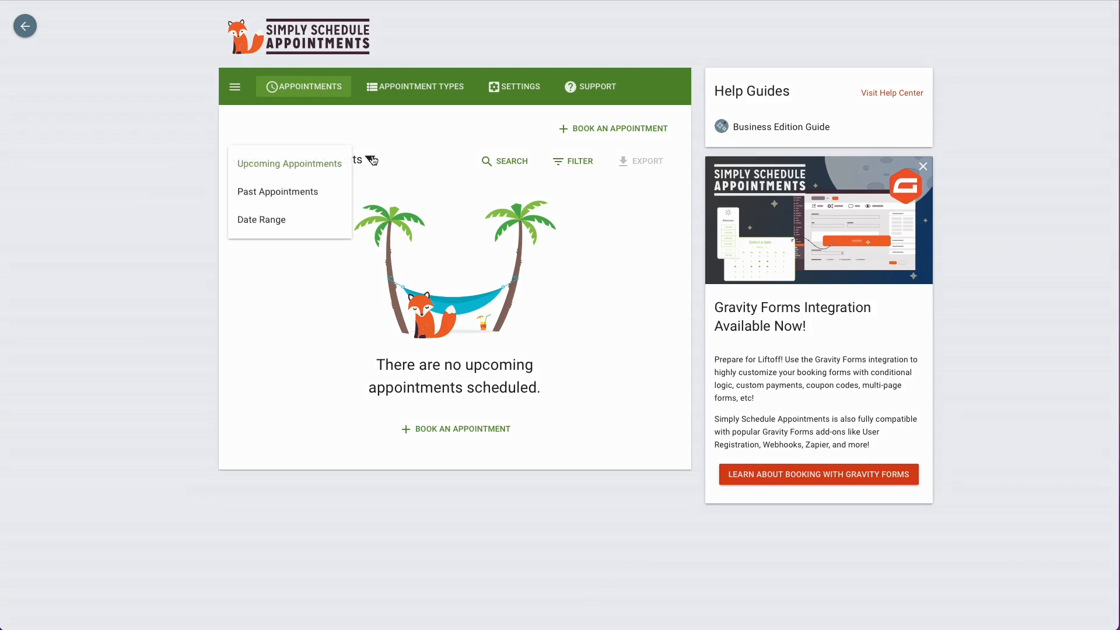
click(432, 172)
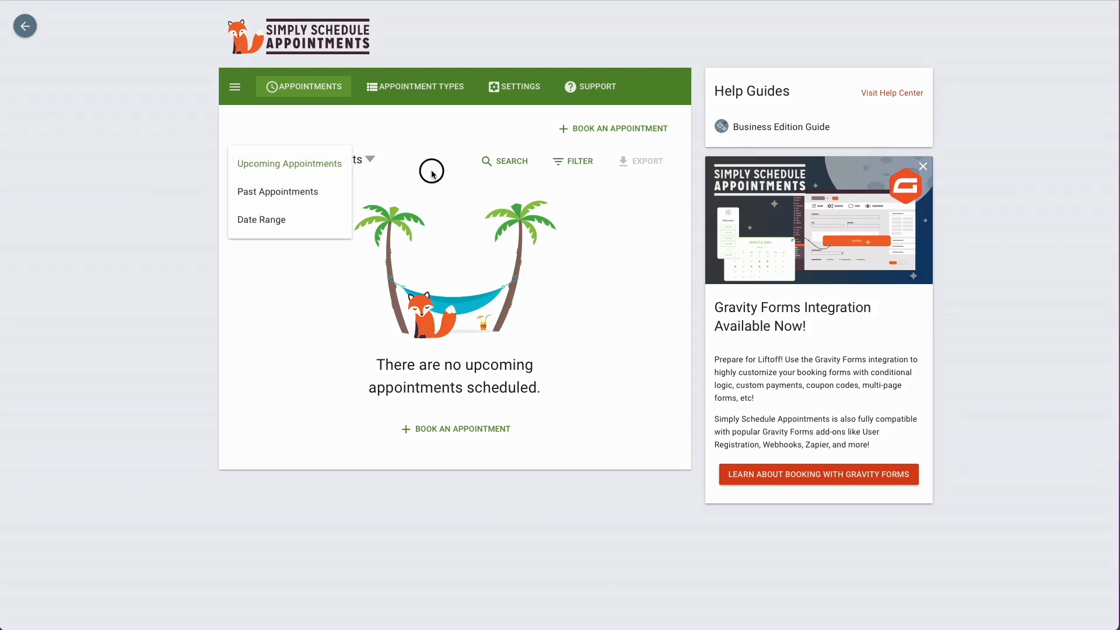
Inspect the search and filter options of the upcoming appointments list and briefly open the new appointment booking window.
click(518, 164)
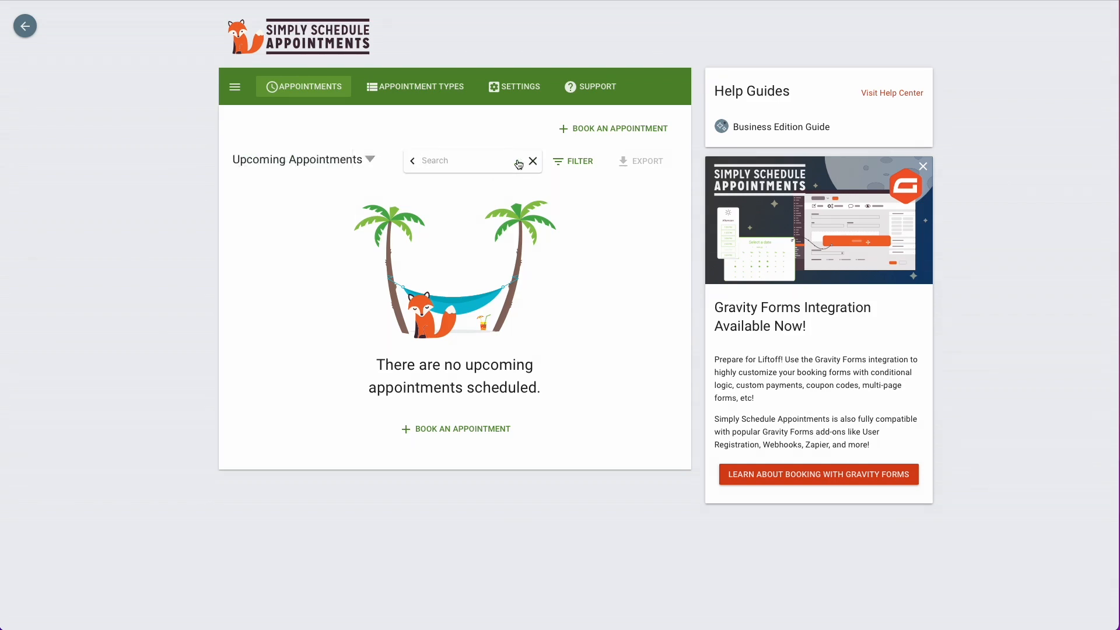
click(572, 168)
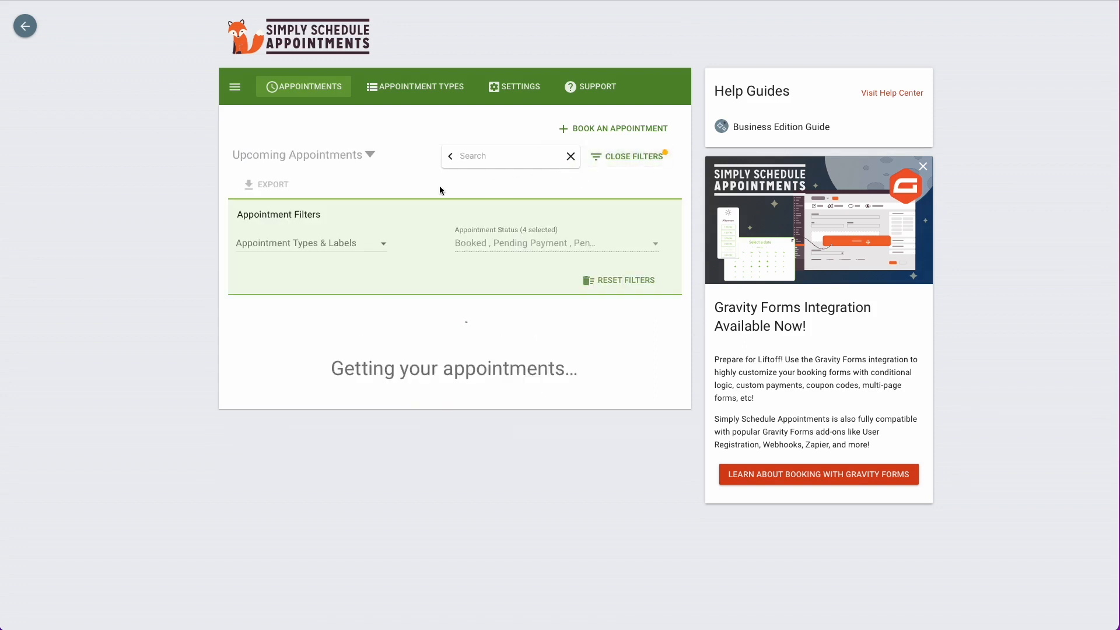
click(369, 244)
click(398, 219)
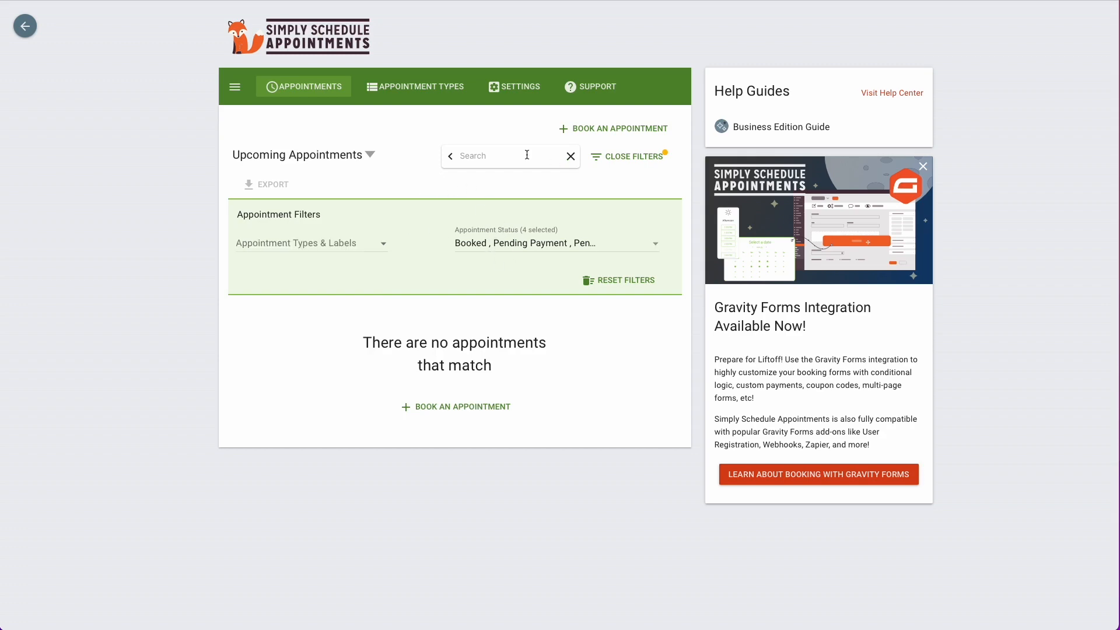
click(570, 134)
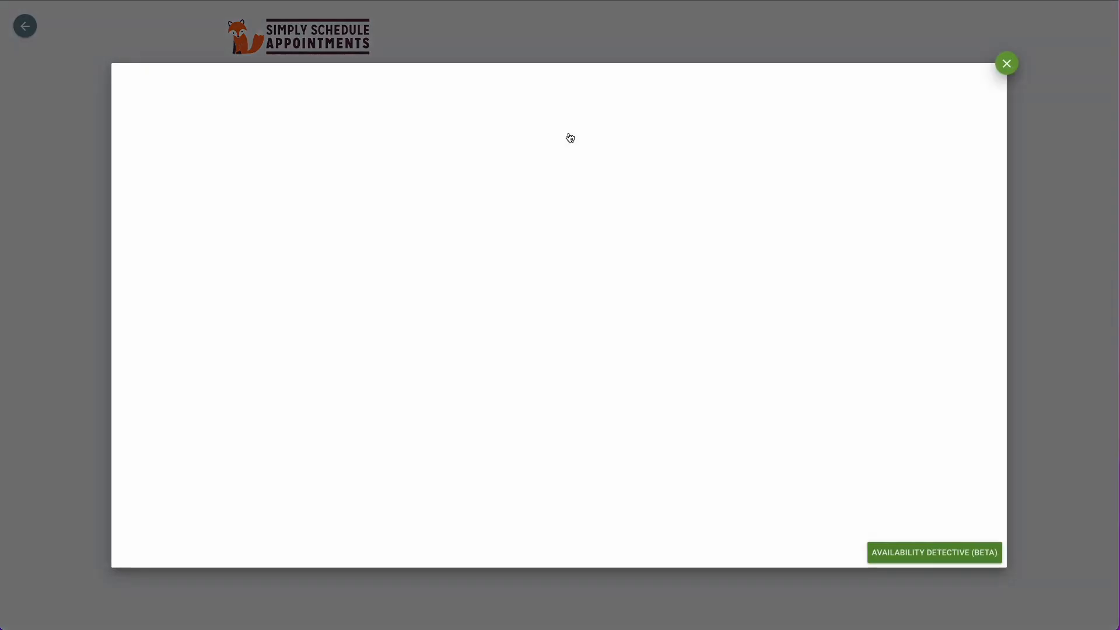
key(Escape)
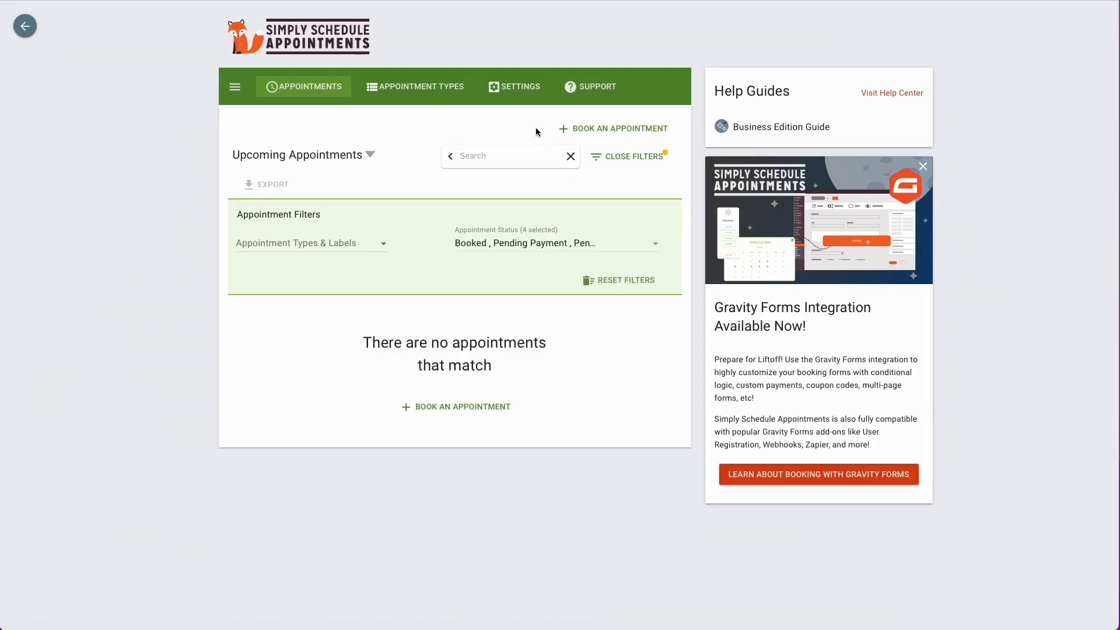
View the Appointment Types list and look over the modules on the Settings page, down to the integrations.
click(430, 90)
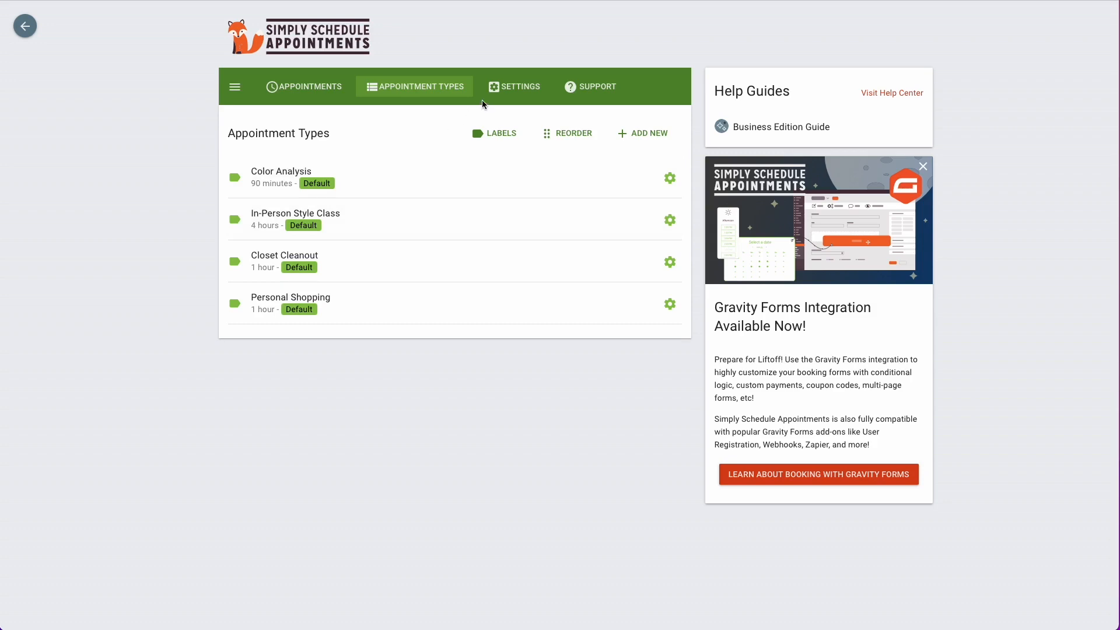
click(513, 93)
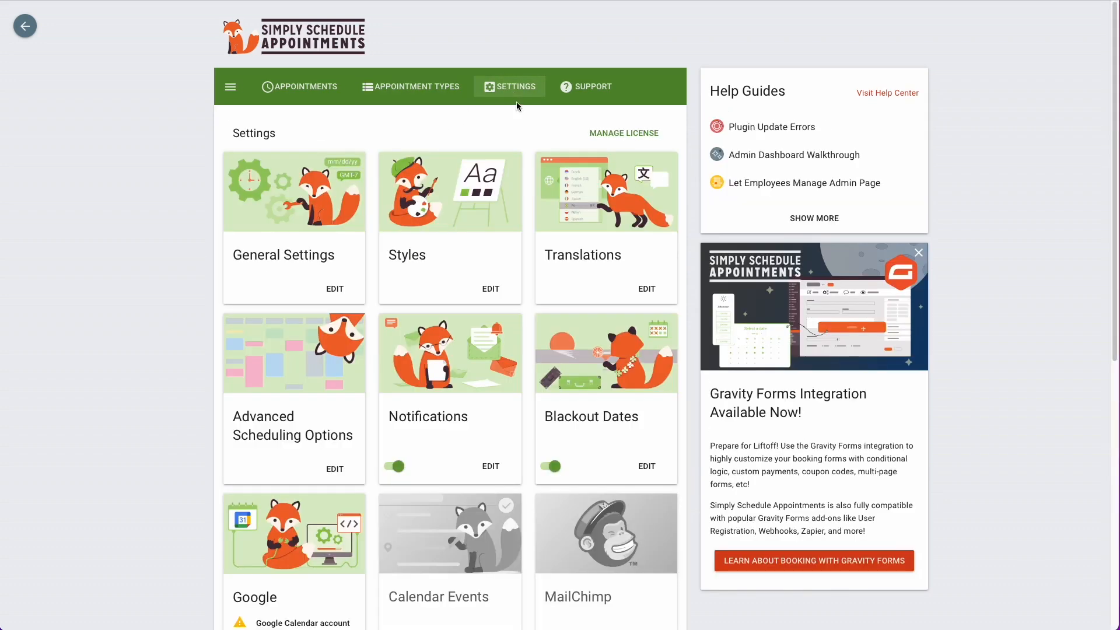
scroll(517, 104, down, 3)
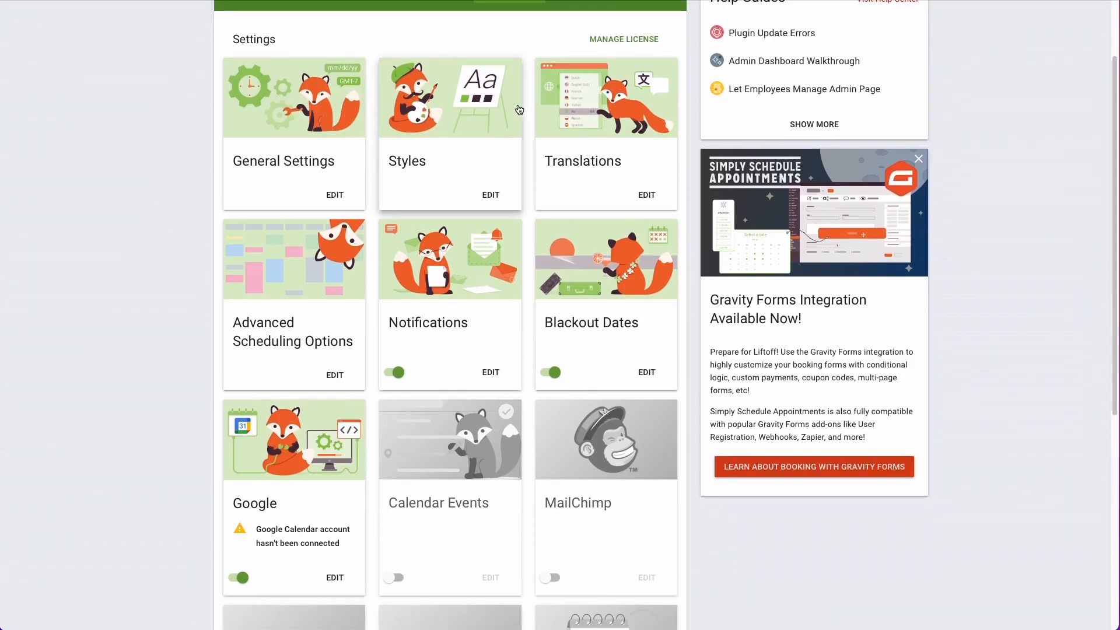
scroll(519, 109, down, 2)
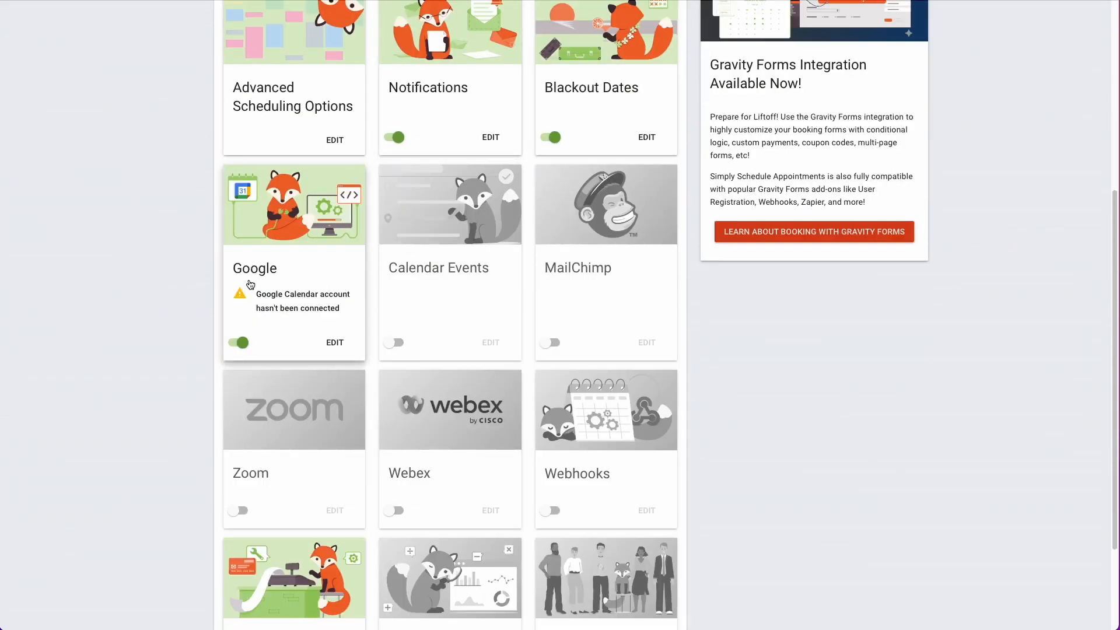
Authorize the Google integration with its saved API credentials and grant the requested access to the Google account.
scroll(249, 285, down, 2)
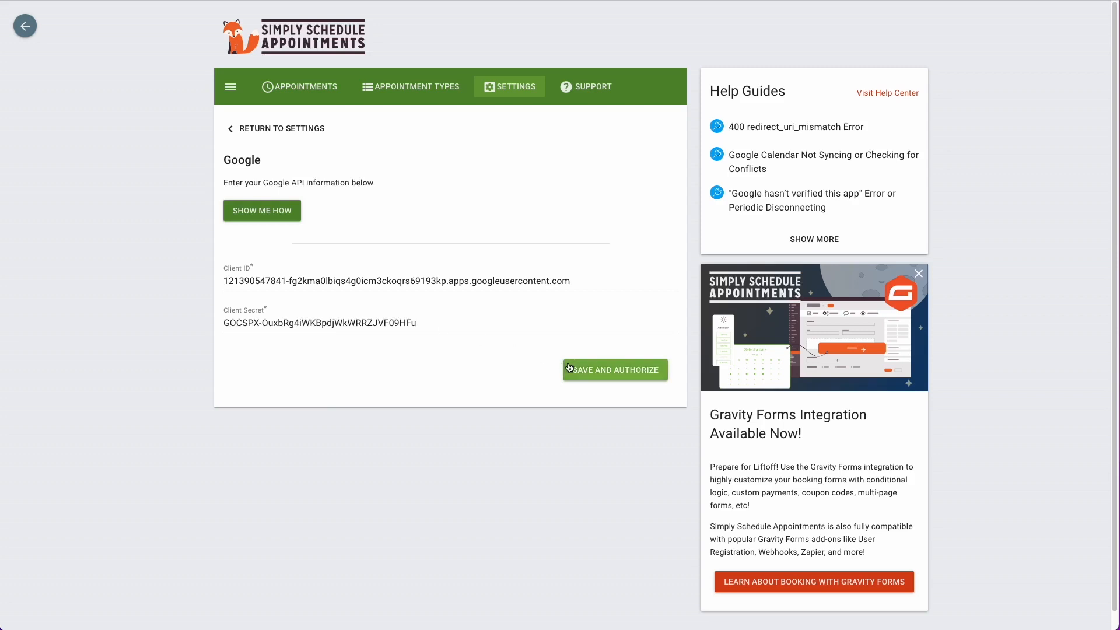
click(570, 367)
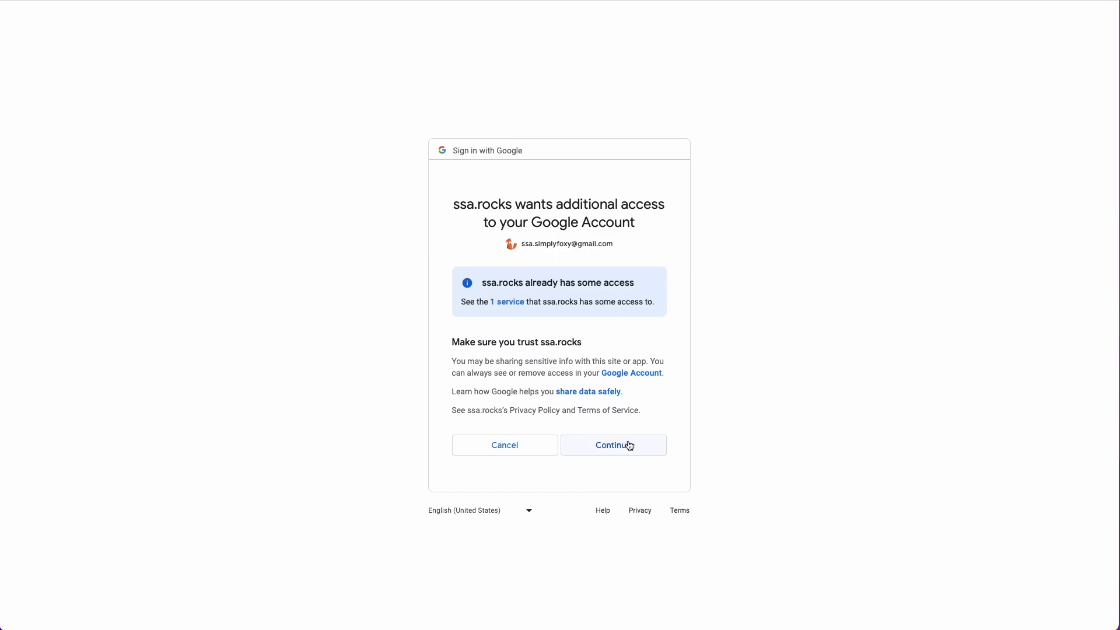
click(628, 446)
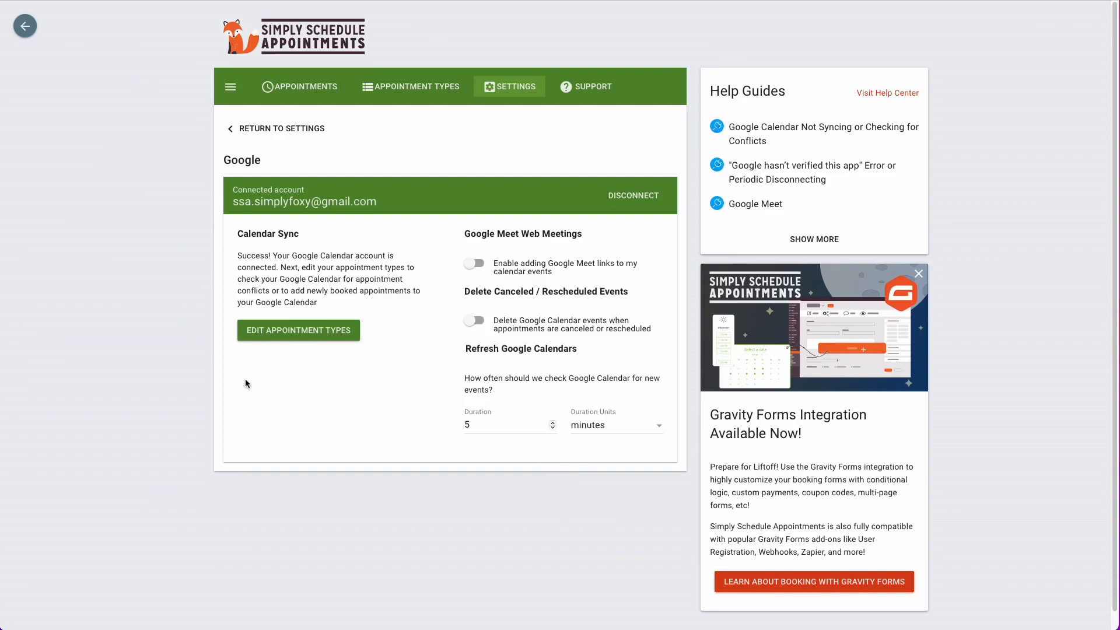
Review the connected Google account, the Google Meet link option and the calendar refresh settings.
triple_click(245, 203)
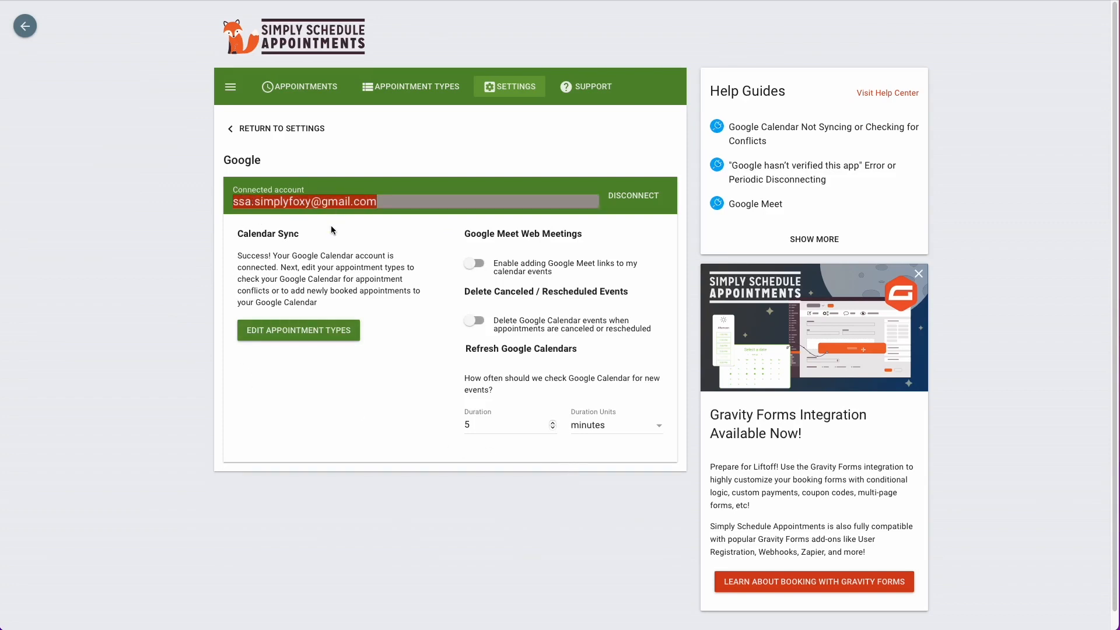
click(466, 263)
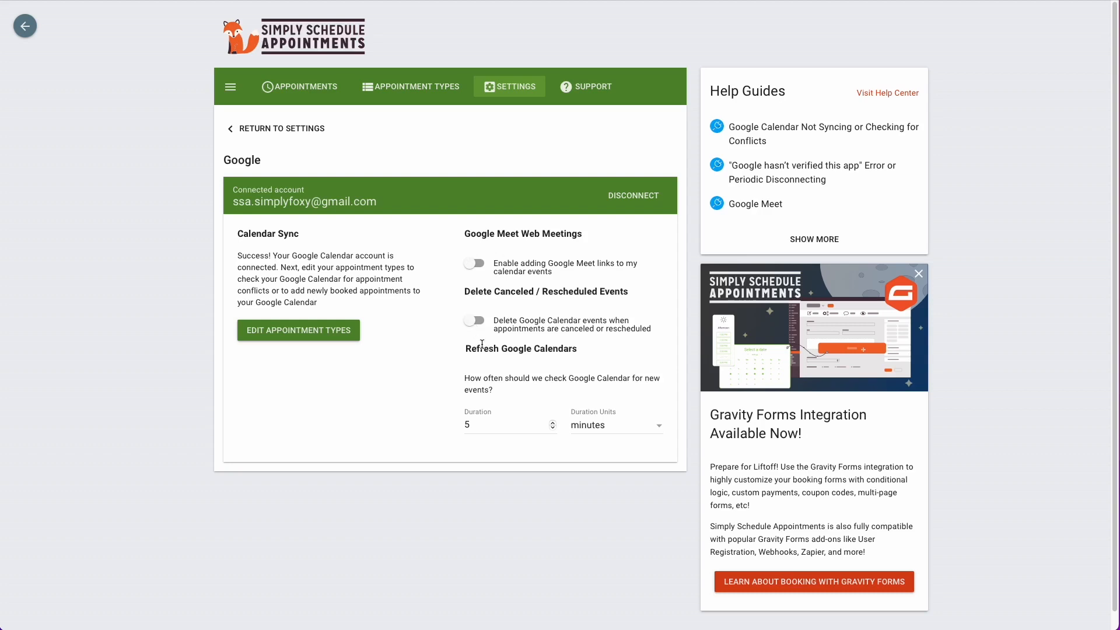
triple_click(482, 345)
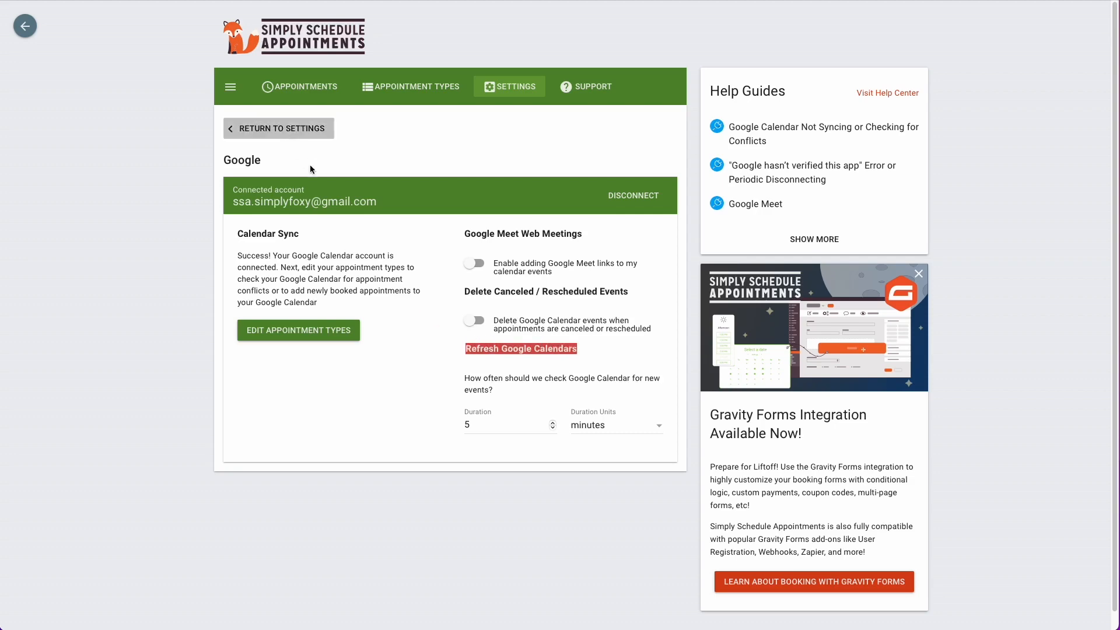
Examine the basic and advanced settings of the Stripe gateway in the Payments settings, including its test mode option.
click(282, 128)
scroll(401, 308, down, 7)
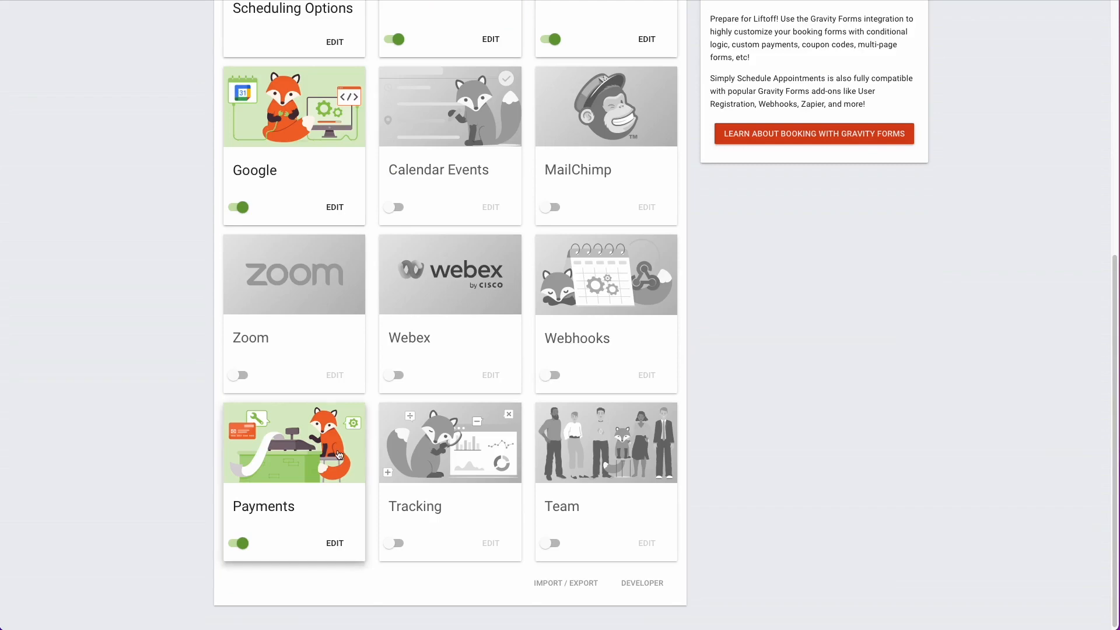
click(338, 450)
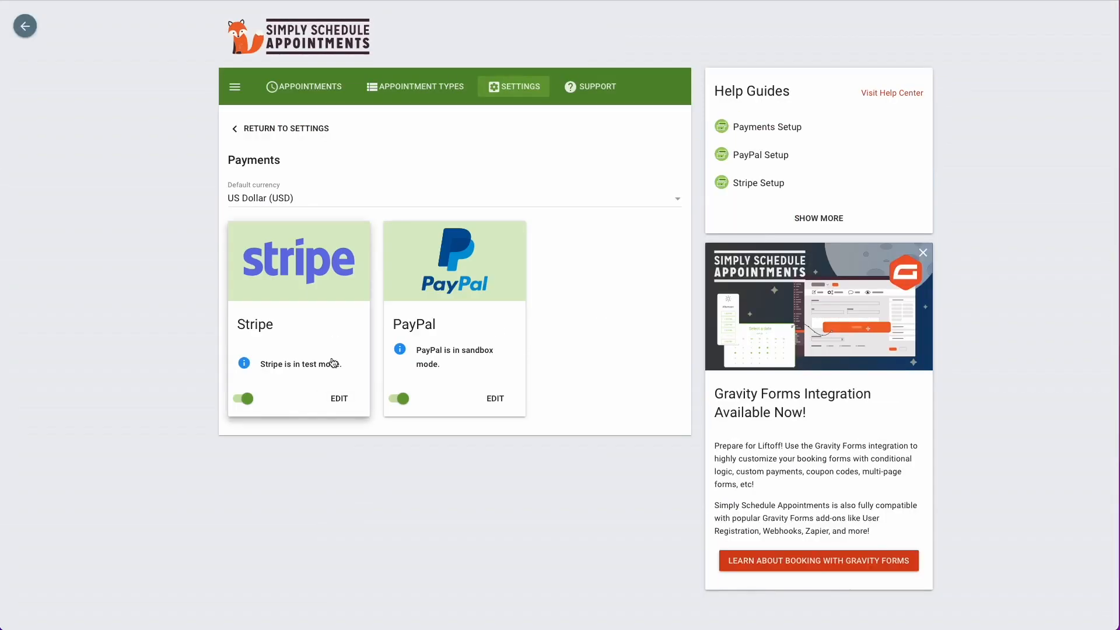
click(332, 361)
scroll(331, 361, down, 1)
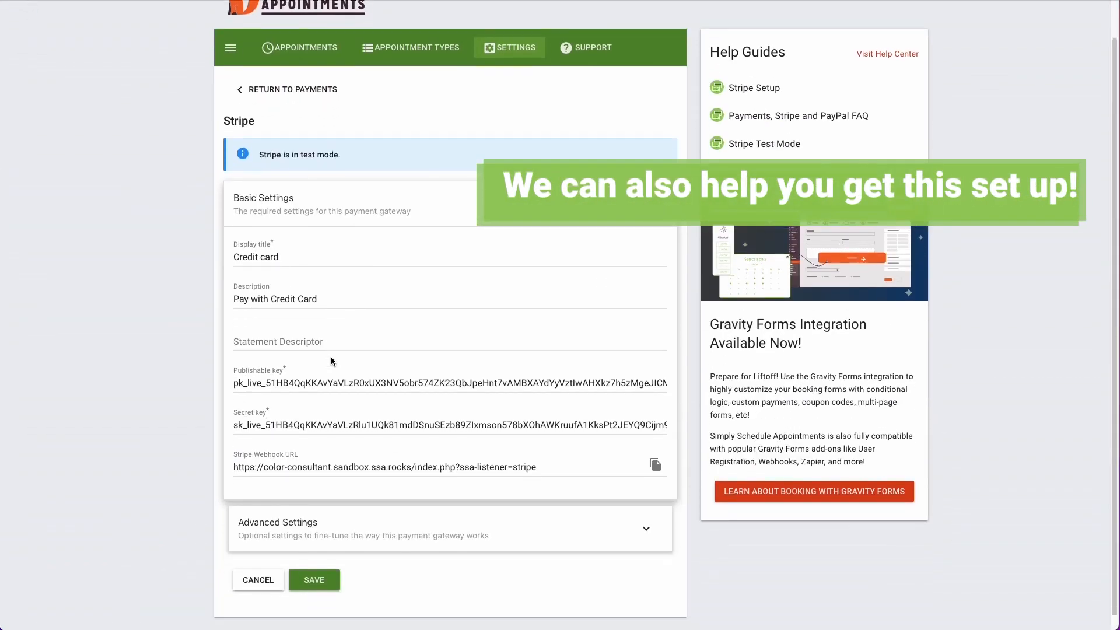
click(341, 473)
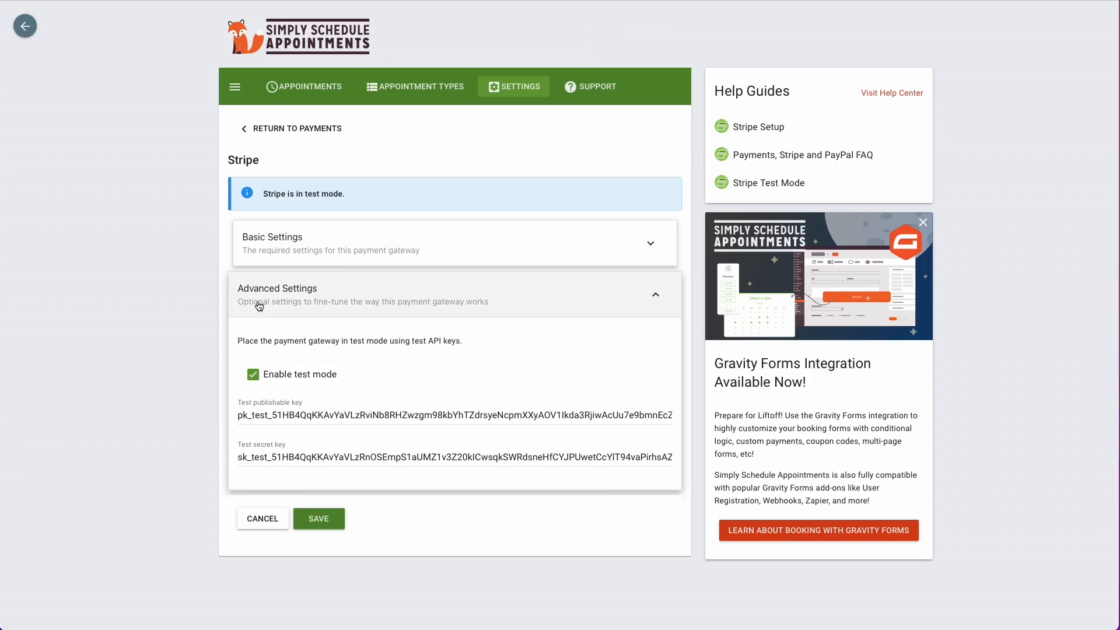
click(258, 131)
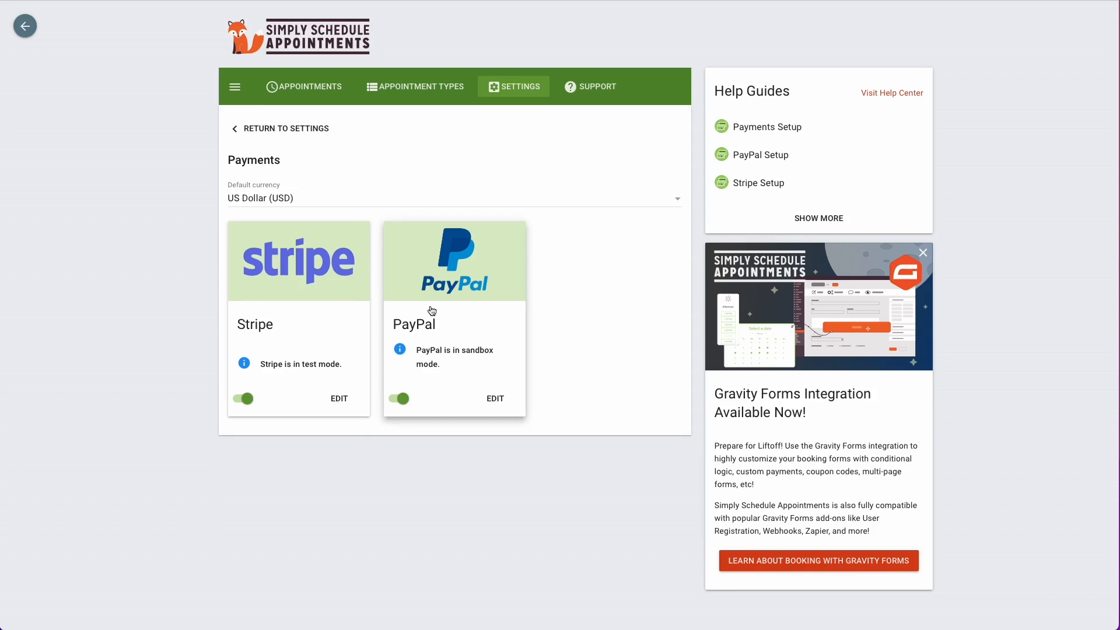
View the PayPal gateway's settings and return to the Settings overview.
click(430, 311)
drag(308, 381, 381, 382)
key(ctrl+a)
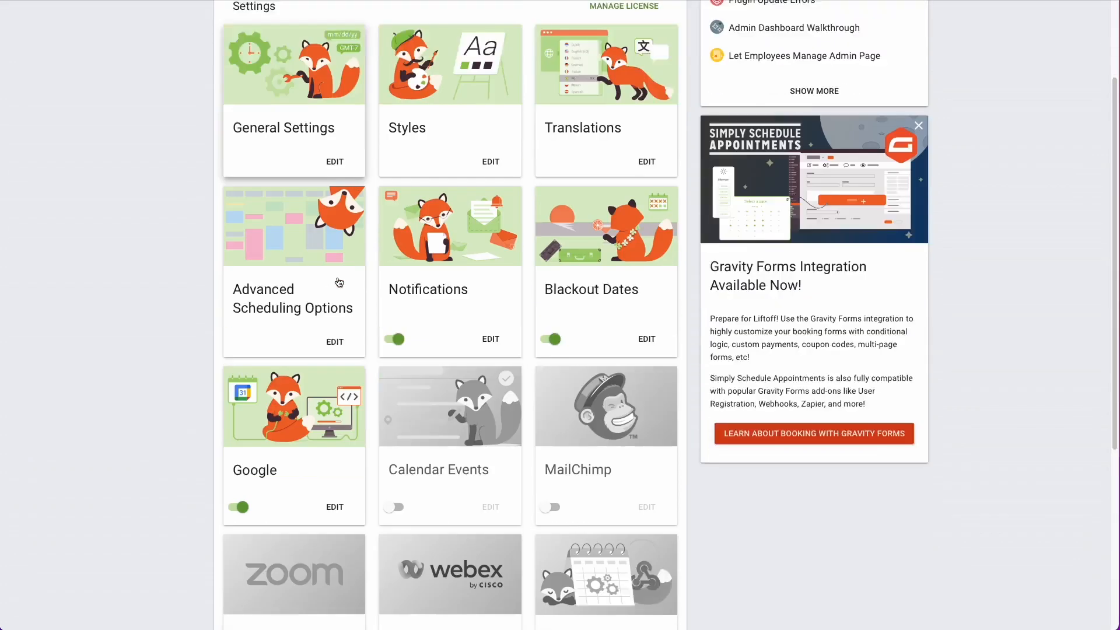
Enable the Calendar Events module on the Settings page and look over the remaining integrations.
scroll(339, 282, down, 5)
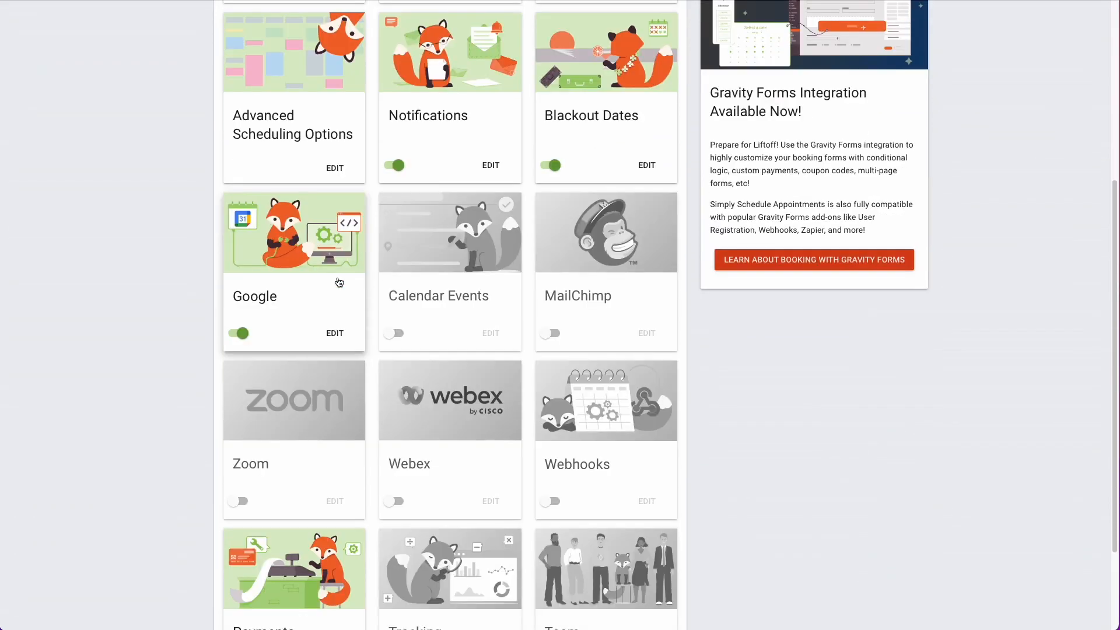
scroll(339, 283, down, 3)
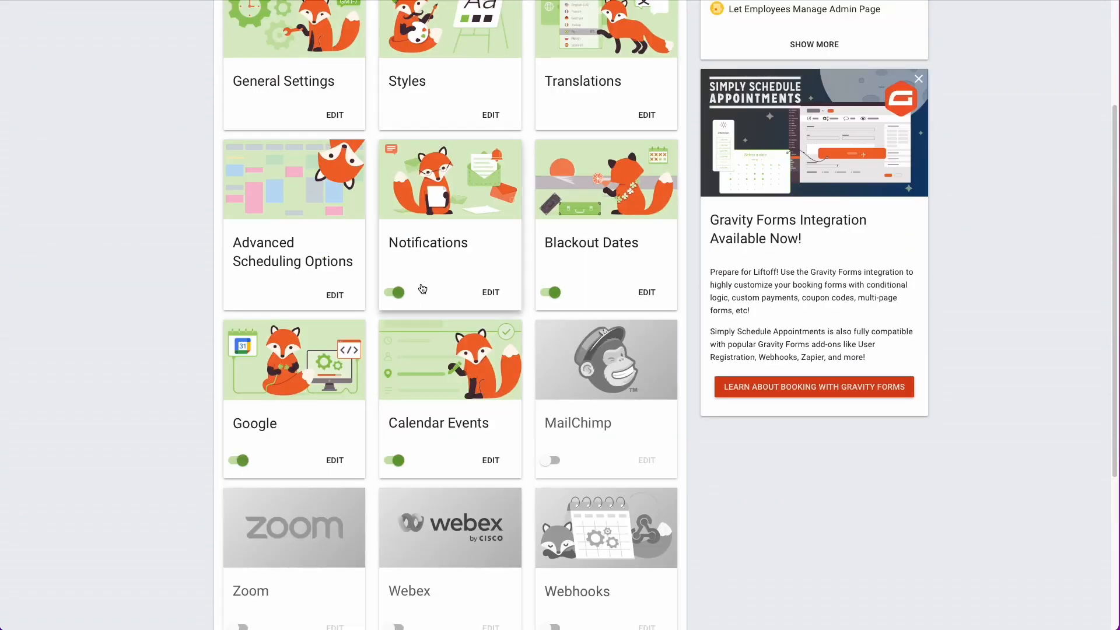
scroll(420, 280, down, 3)
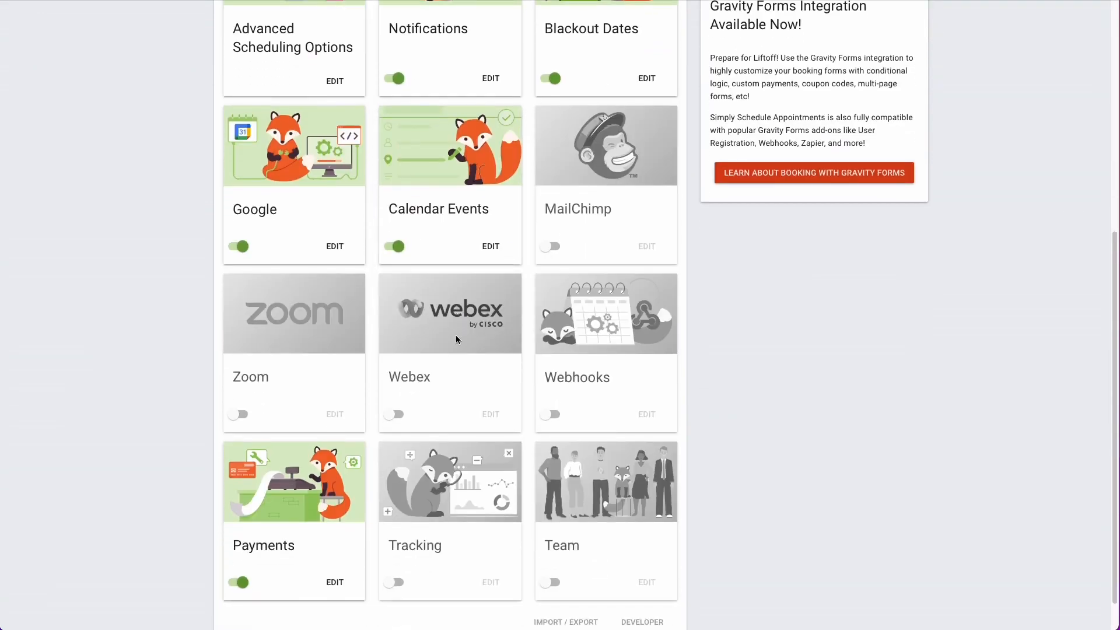
scroll(456, 340, down, 1)
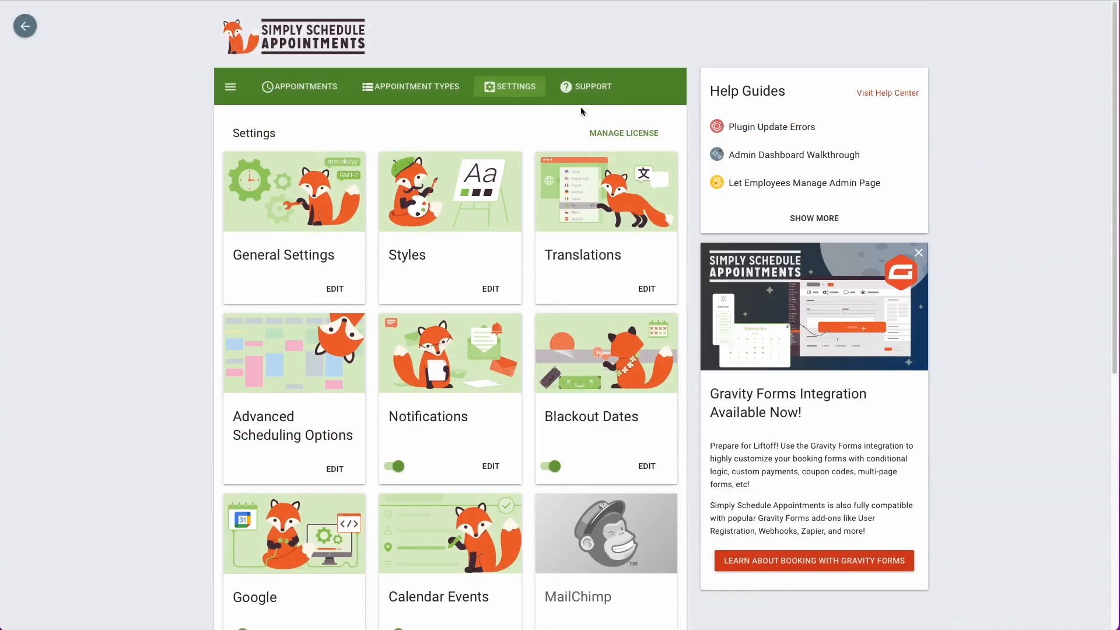
View the Support page's system checks and the Contact Support Team form, closing the form without sending a message.
click(593, 88)
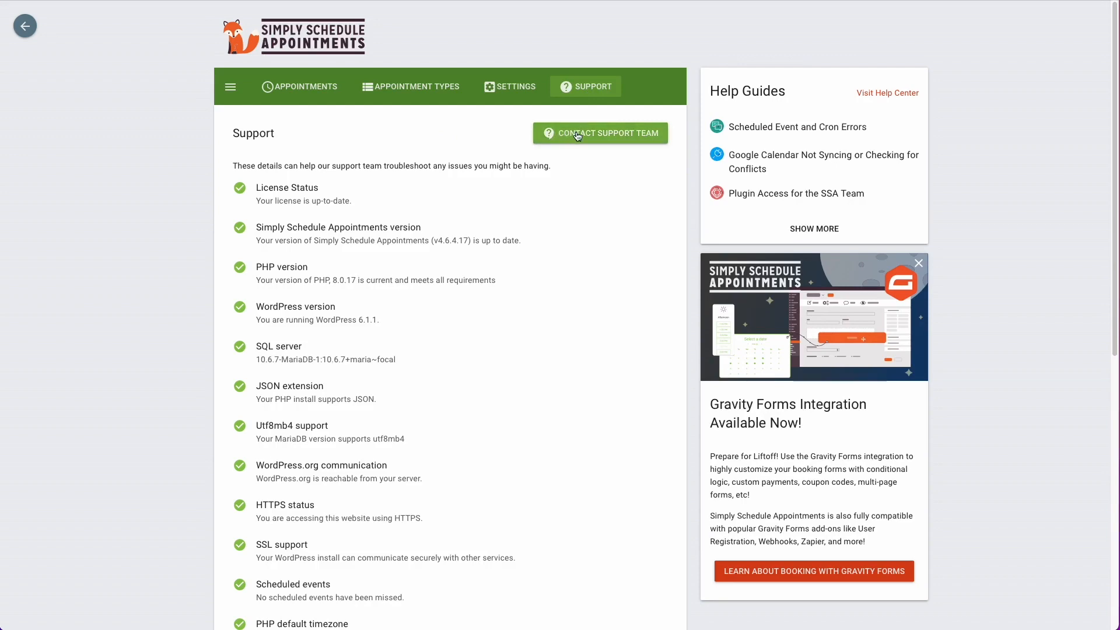
click(610, 143)
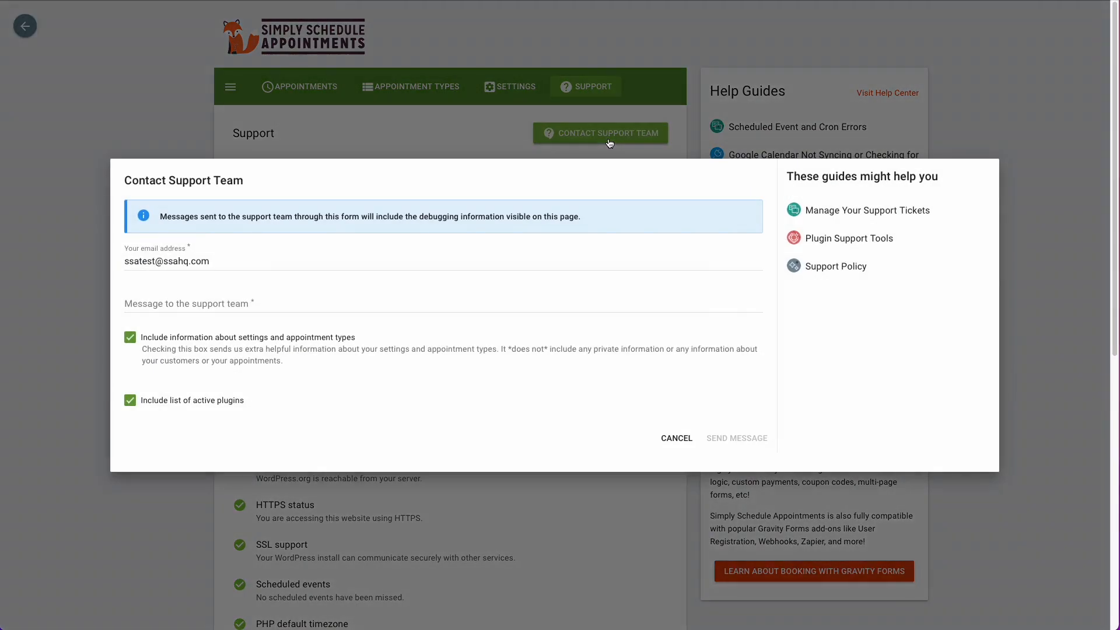
click(245, 296)
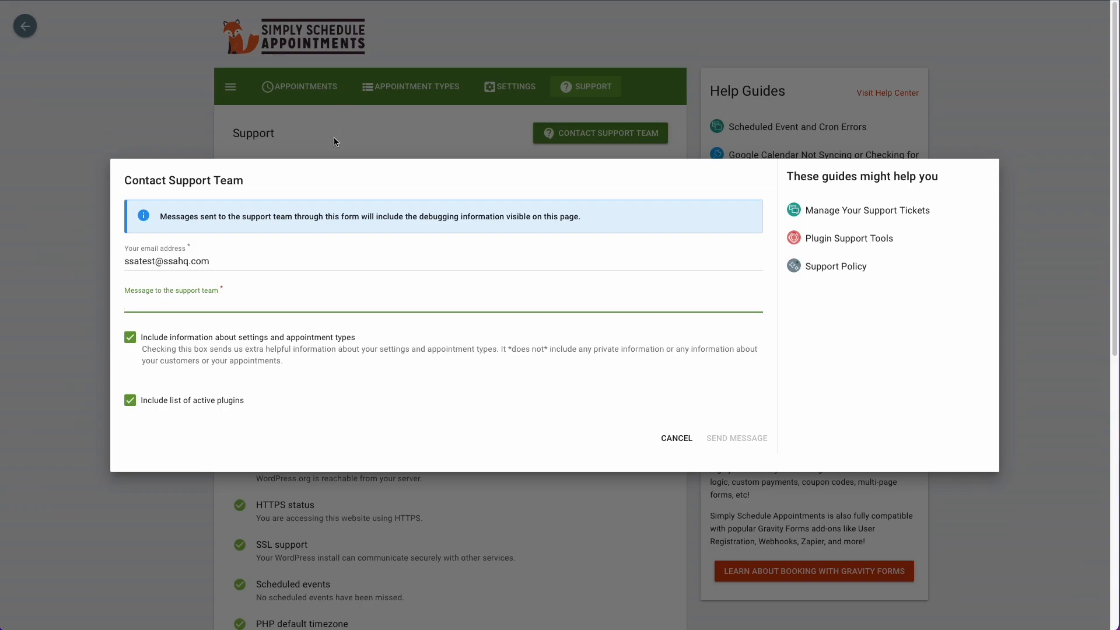
click(363, 133)
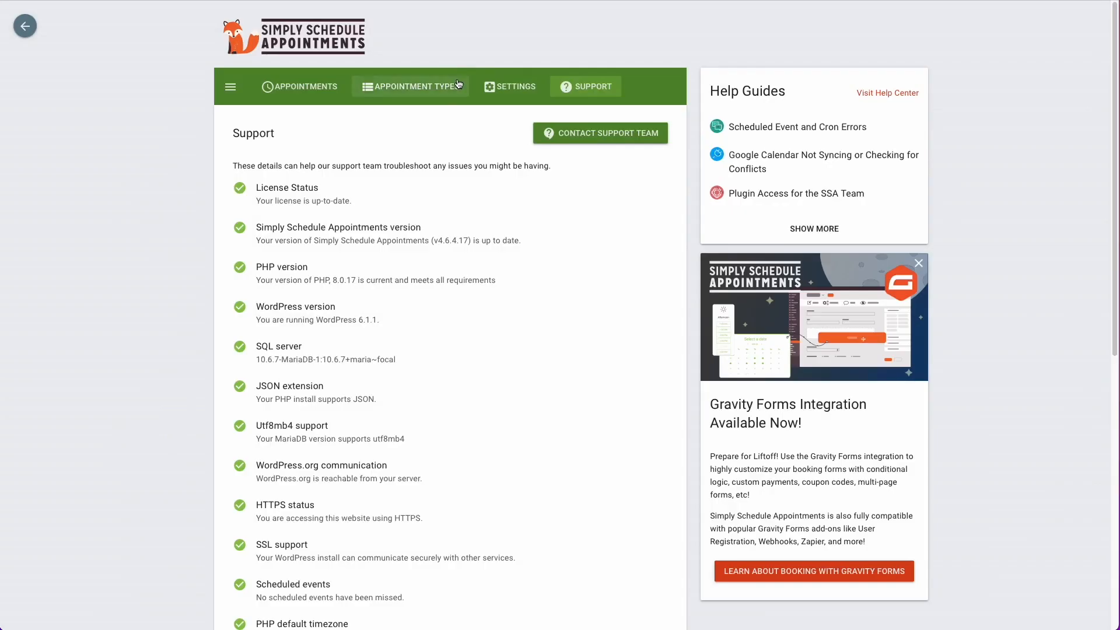
Add a new appointment type based on Consultation Phone Call and name it Group Color Analysis.
click(458, 84)
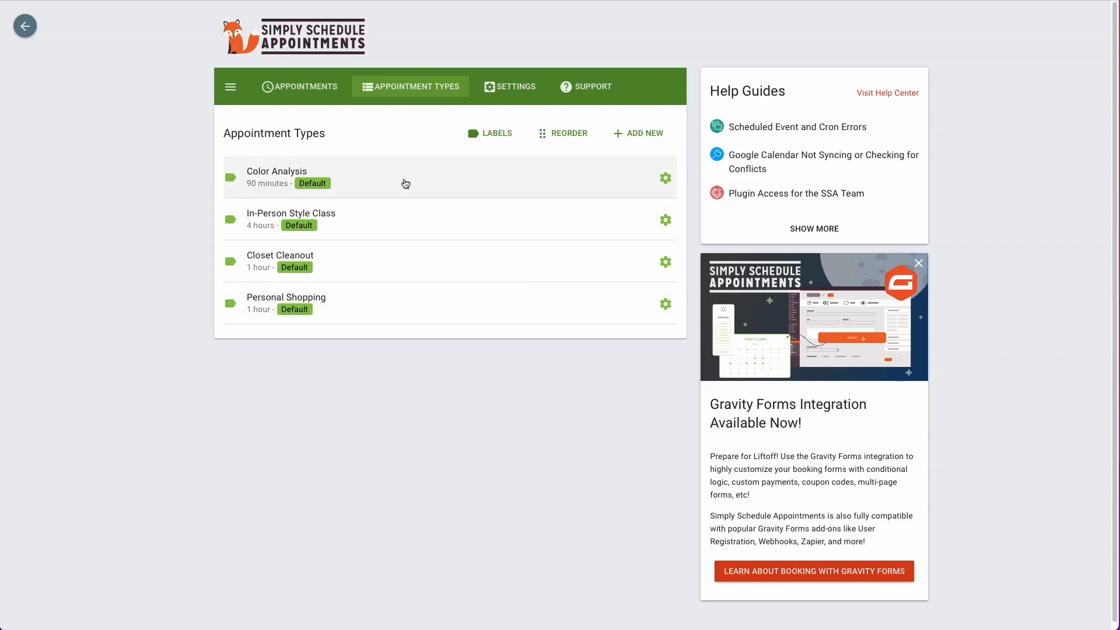
click(659, 132)
scroll(478, 152, down, 1)
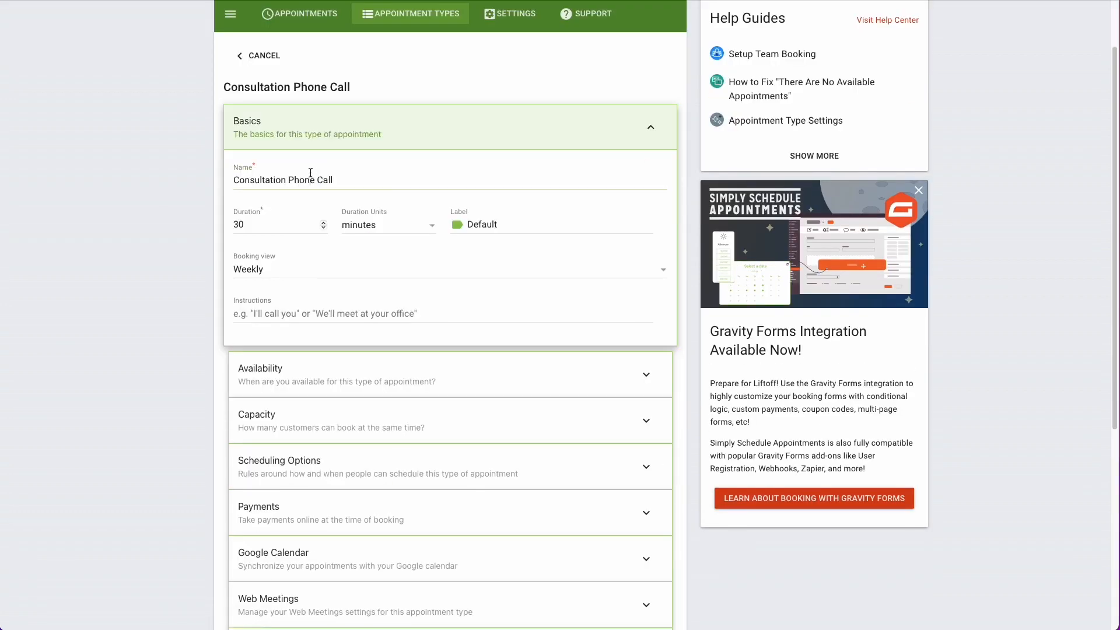
triple_click(310, 173)
text(G)
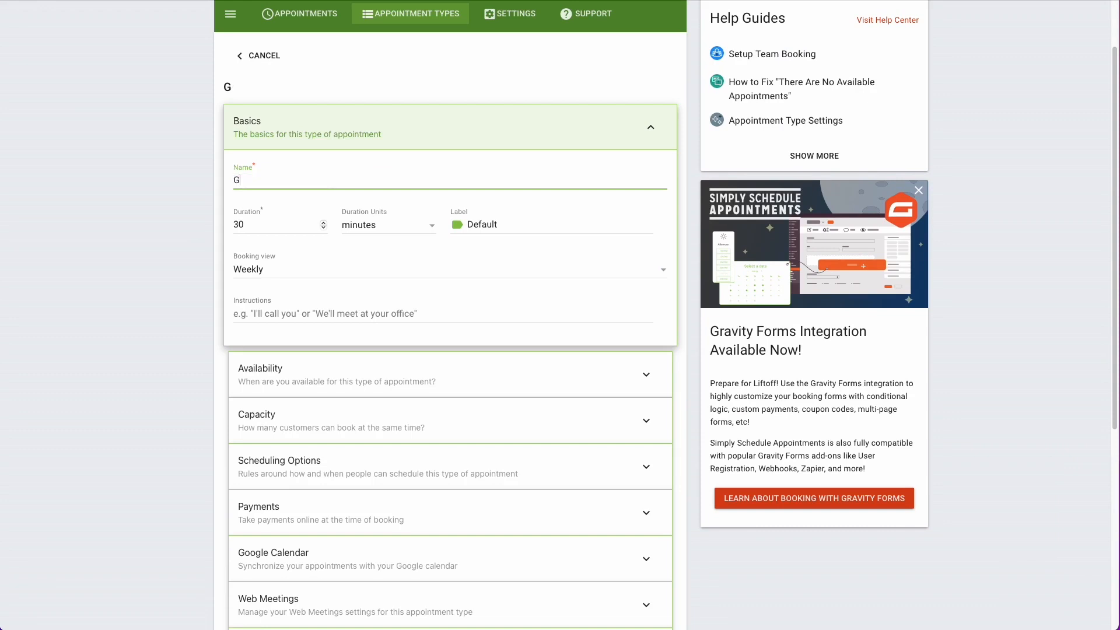
text(roup Color Analysis)
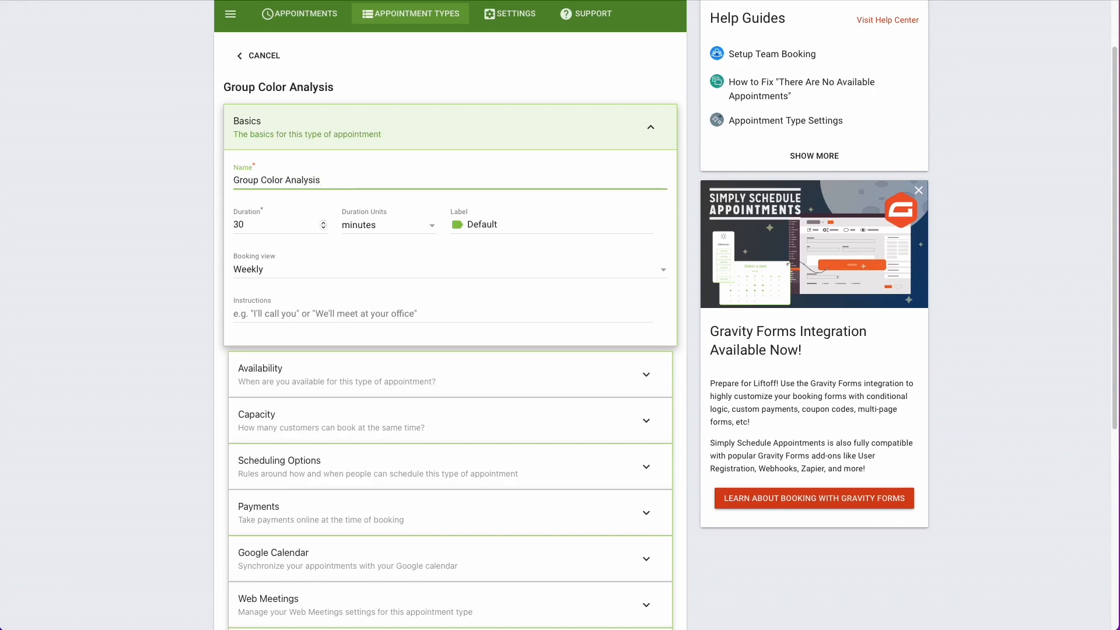
Set the Group Color Analysis duration to 160 minutes and its booking view to Monthly.
key(Tab)
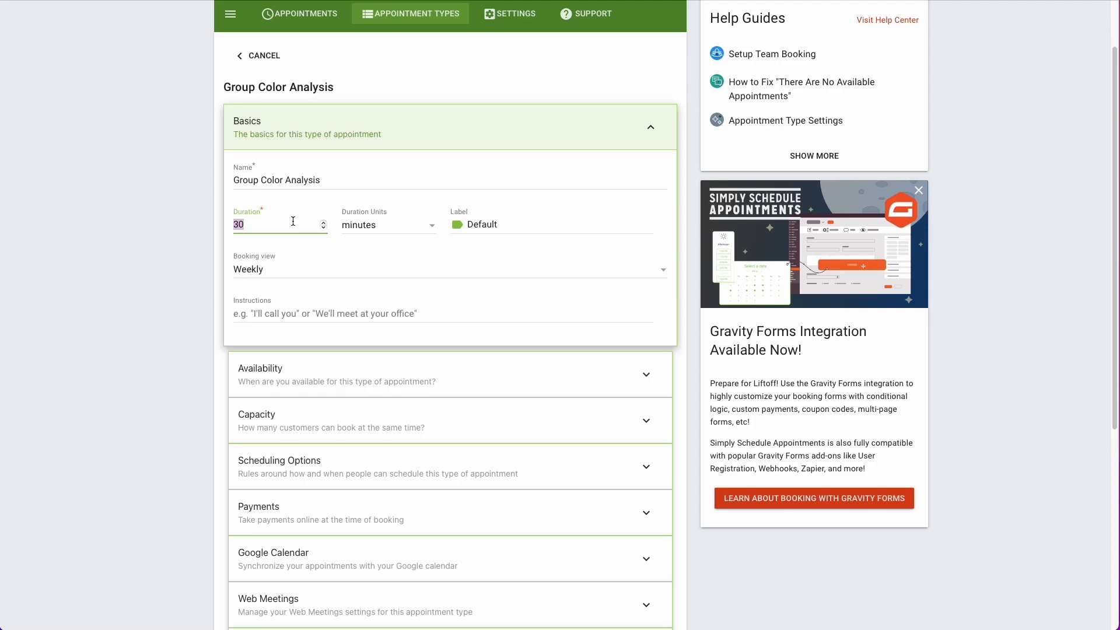
text(160)
click(275, 272)
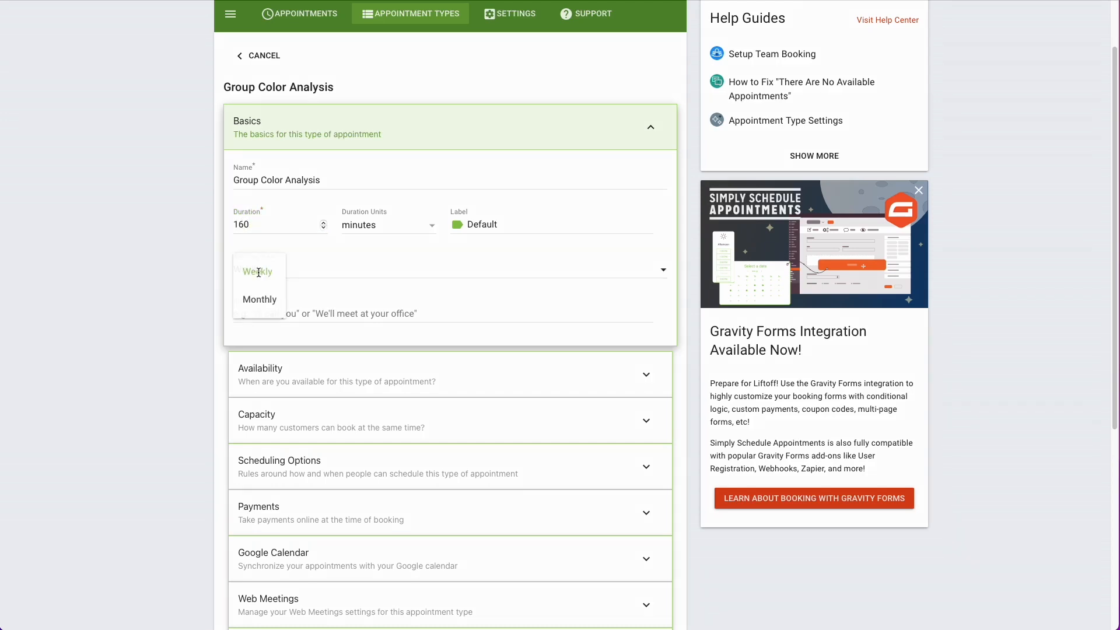
click(262, 307)
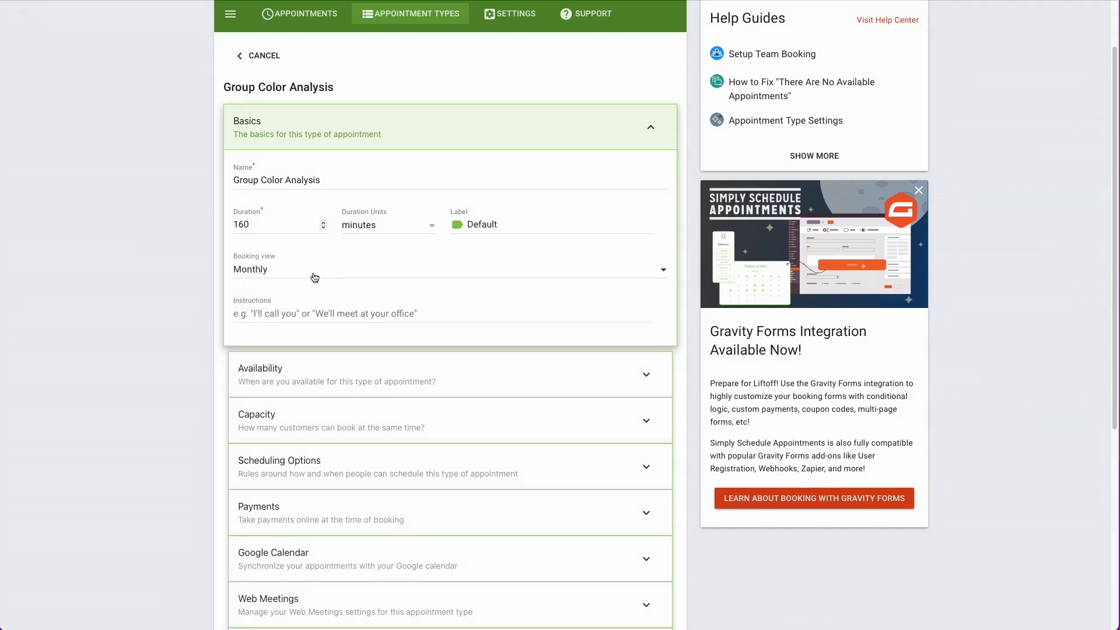
scroll(283, 267, down, 1)
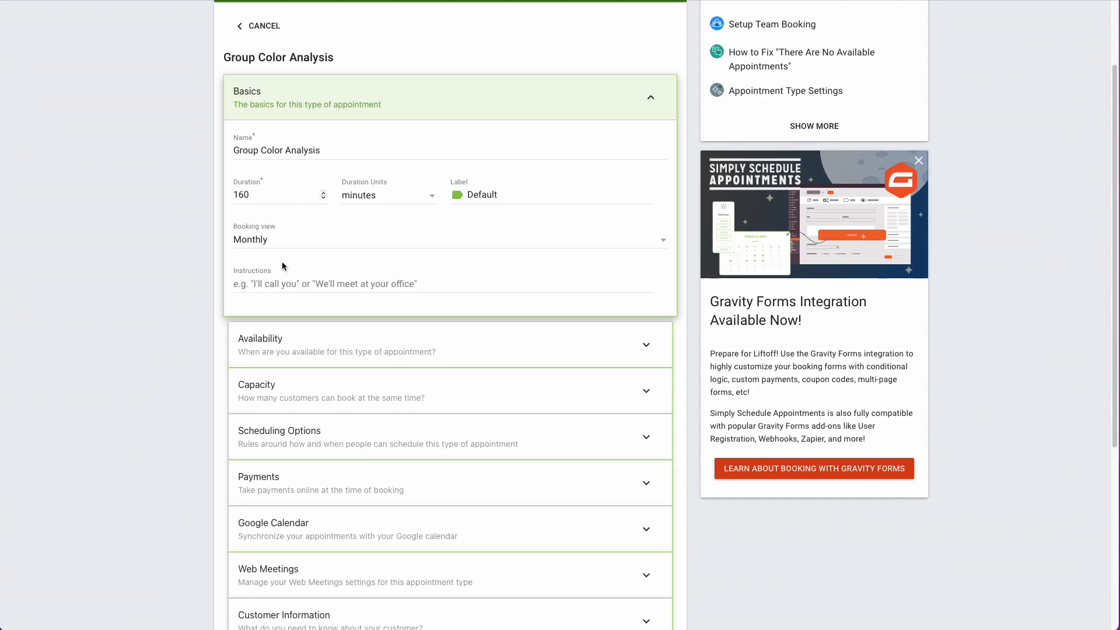
scroll(282, 262, down, 1)
click(262, 262)
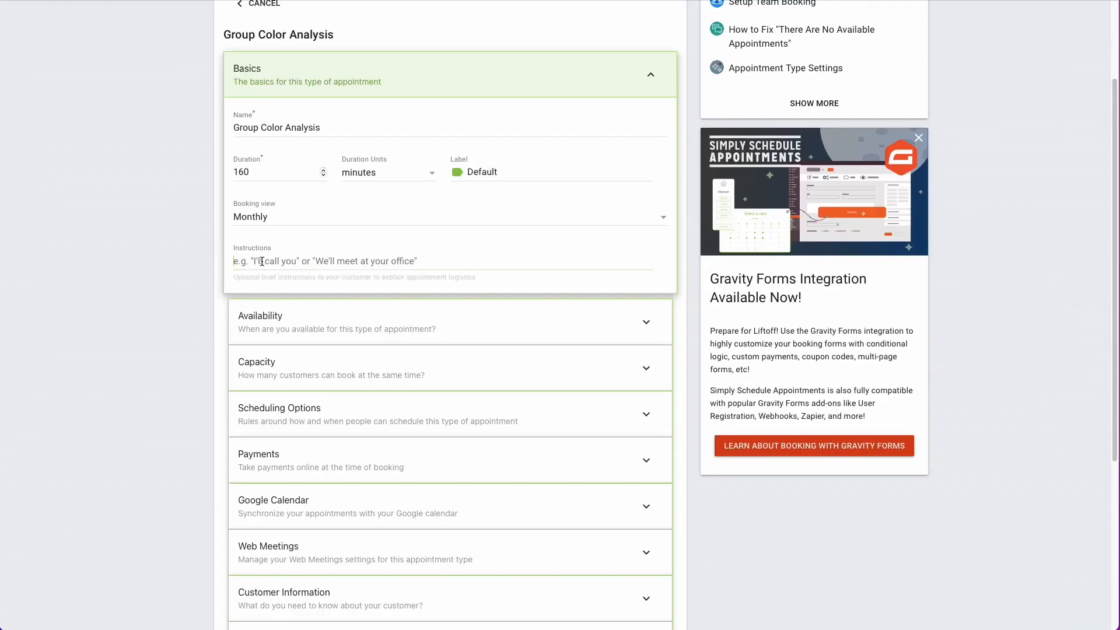
In the Availability section, mark the 12:00 pm to 1:00 pm hour as available from Monday to Friday.
scroll(262, 261, down, 3)
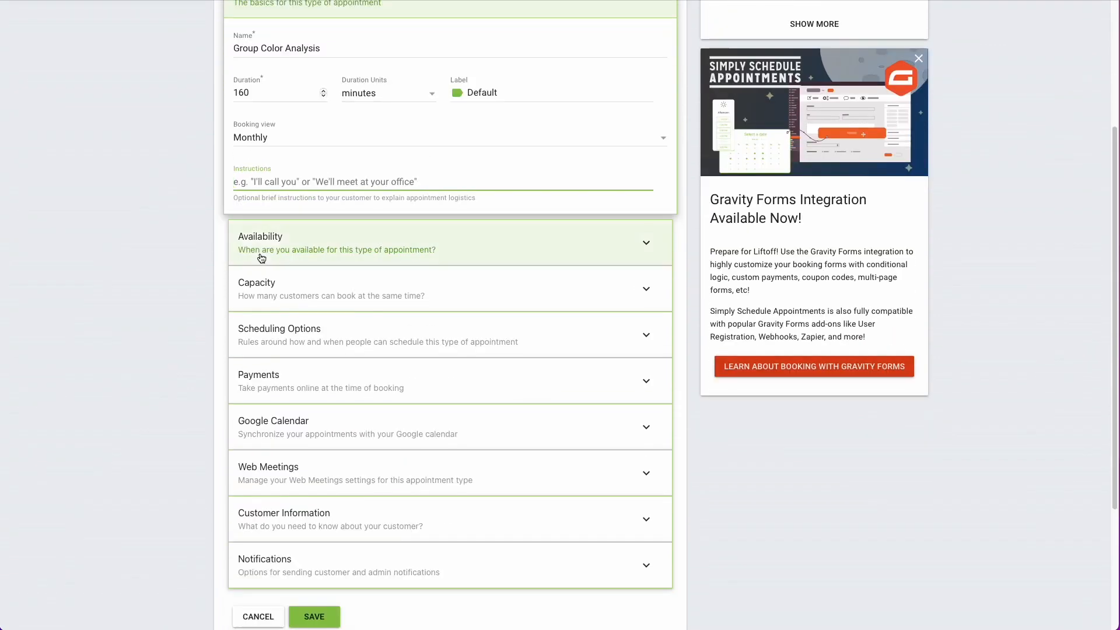
click(355, 252)
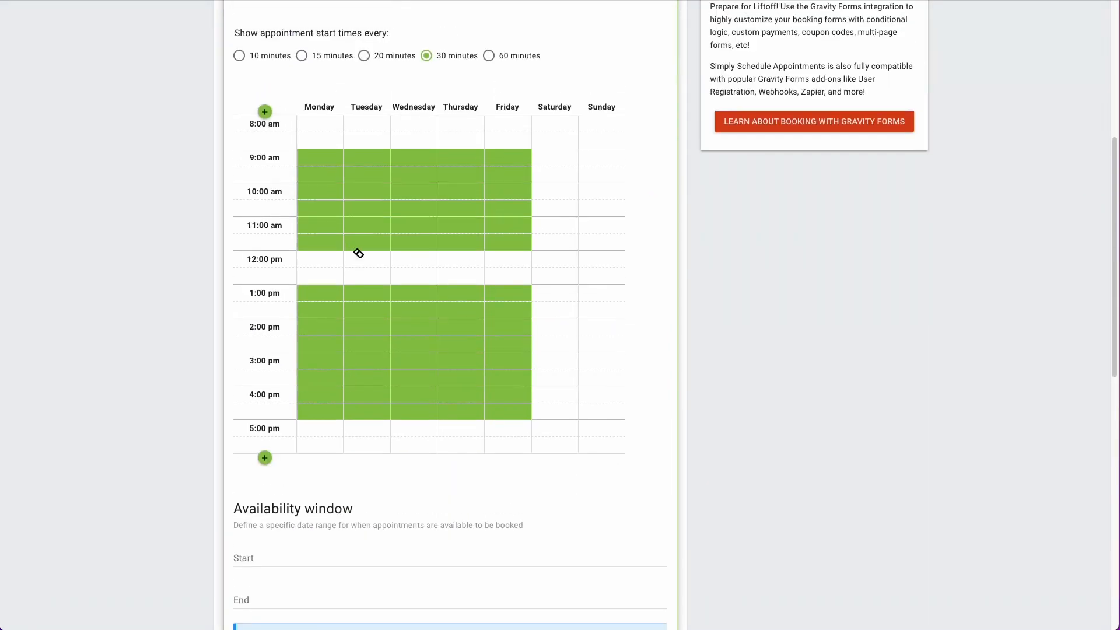
click(319, 255)
drag(319, 255, 505, 280)
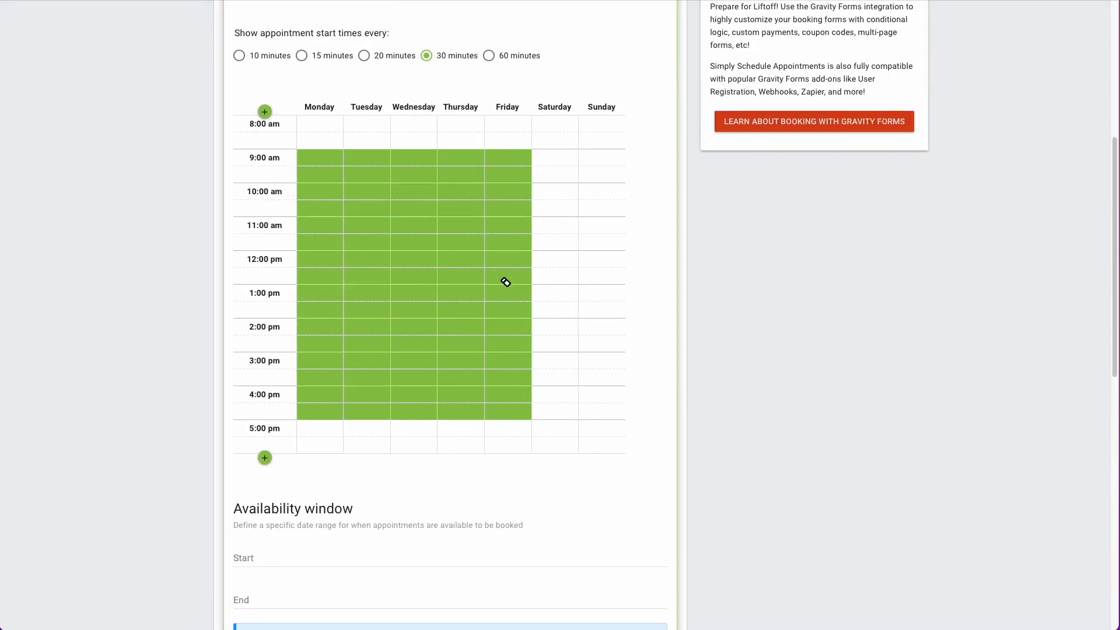
scroll(505, 280, up, 3)
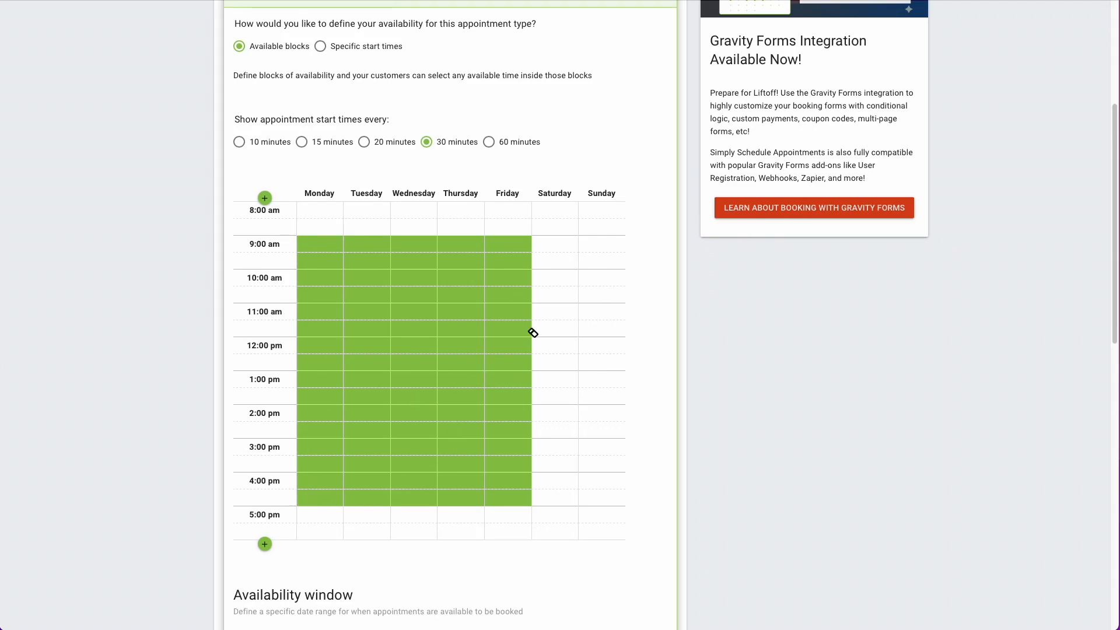
mouse_move(559, 295)
mouse_down()
mouse_move(563, 360)
mouse_move(605, 440)
mouse_move(552, 292)
mouse_move(565, 323)
mouse_move(562, 300)
mouse_up()
Preview the Specific start times availability mode and switch back to Available blocks.
scroll(562, 300, up, 1)
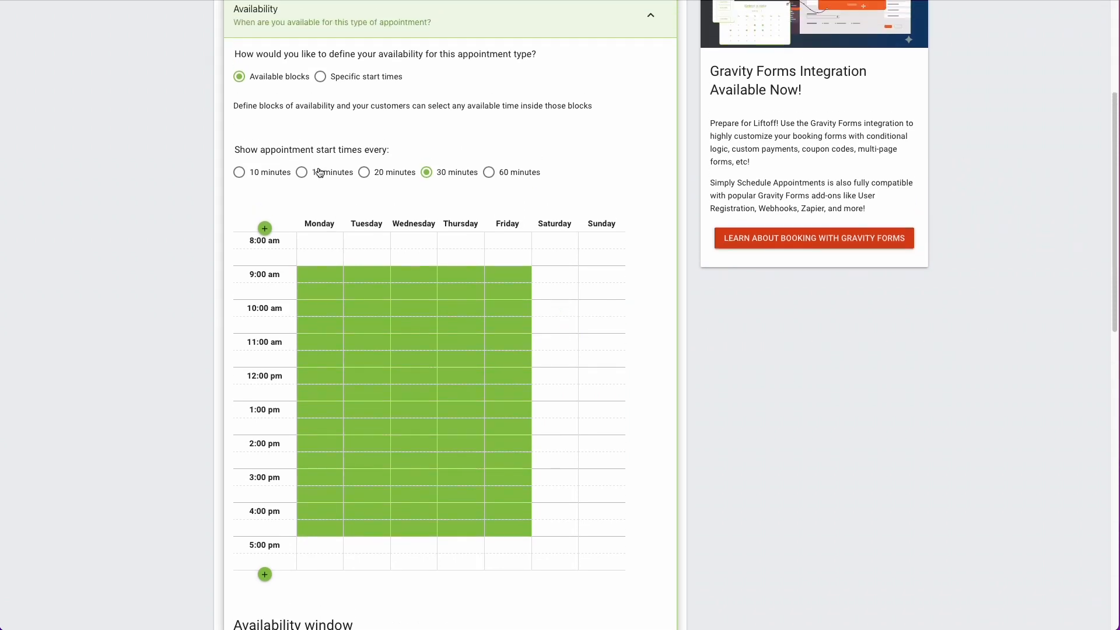
click(341, 80)
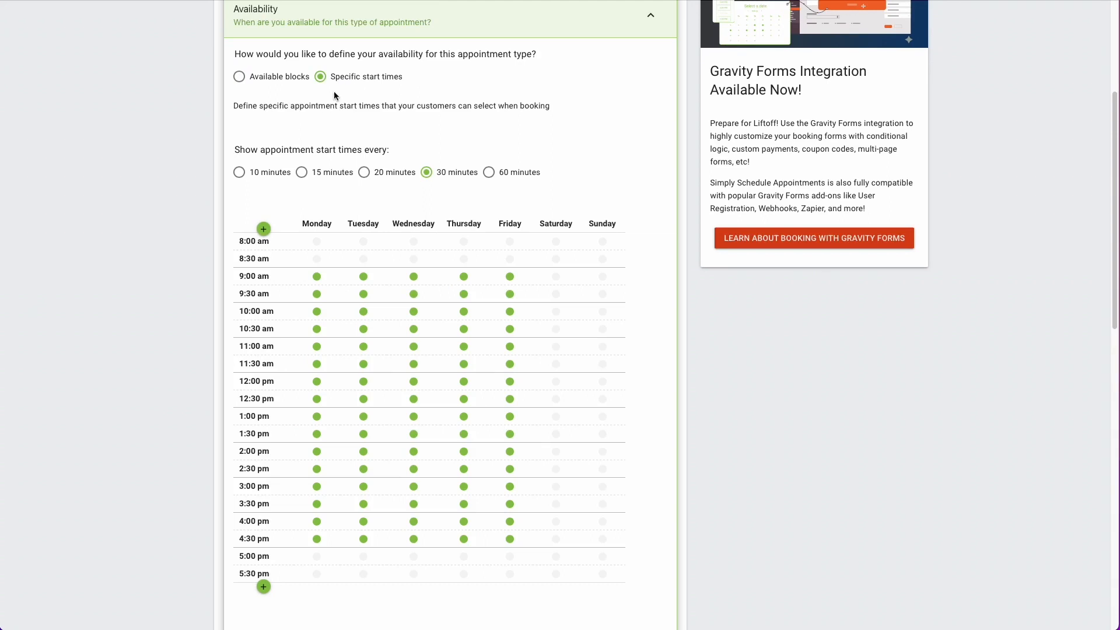
click(248, 81)
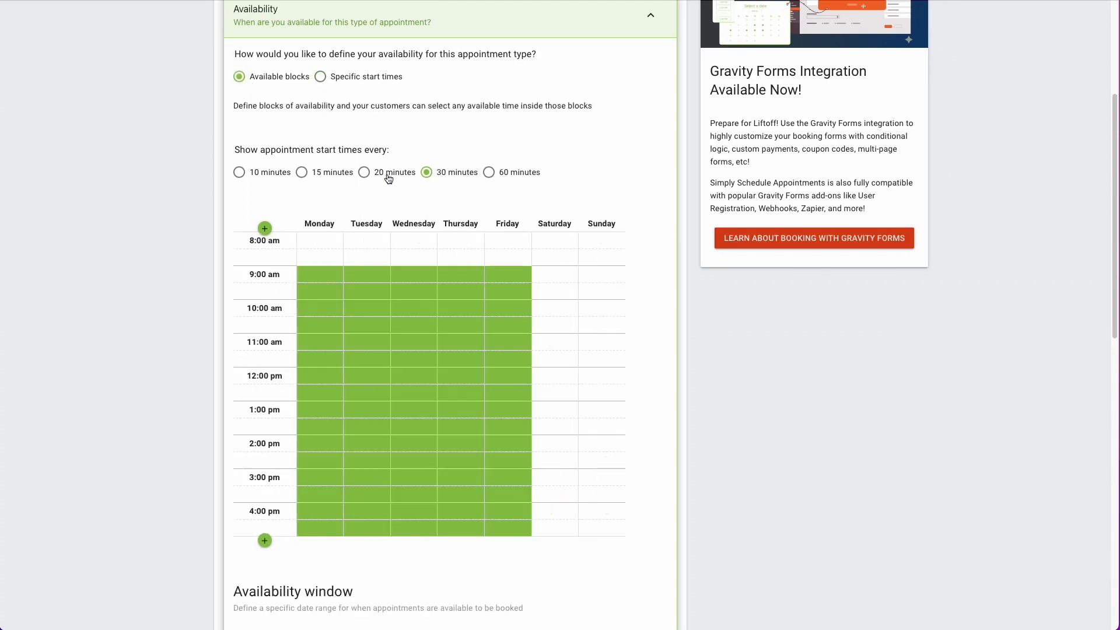
Try the 60, 30 and 10 minute start time intervals, and set appointment start times to every 60 minutes.
click(489, 172)
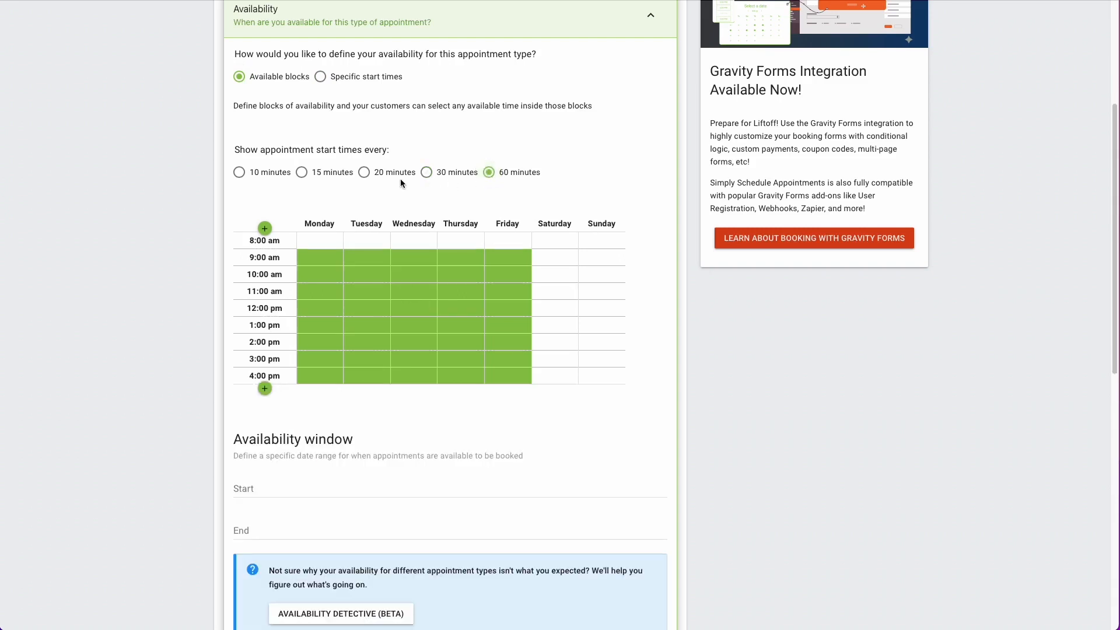
click(452, 173)
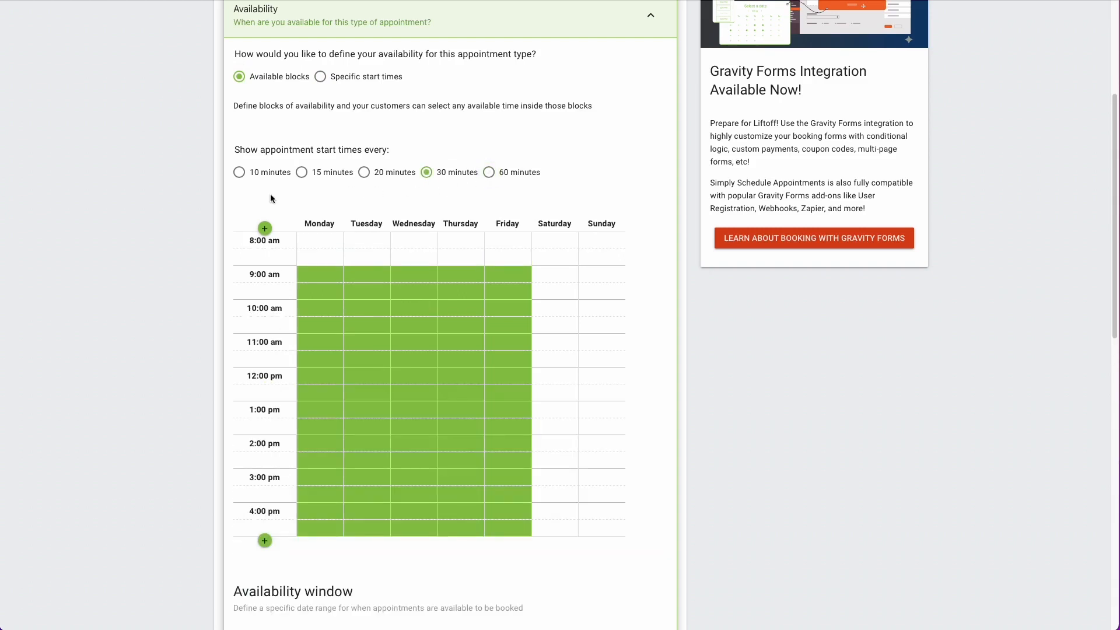
click(263, 172)
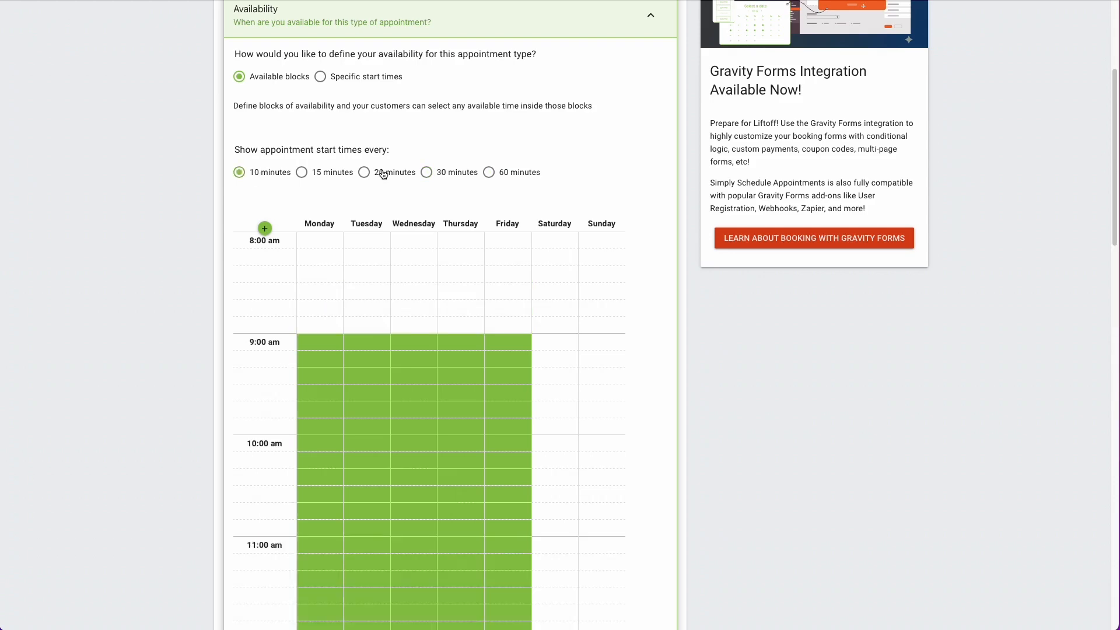
click(501, 175)
Examine the Availability window's start and end date fields together with the weekly availability grid.
scroll(496, 190, down, 1)
scroll(497, 189, down, 3)
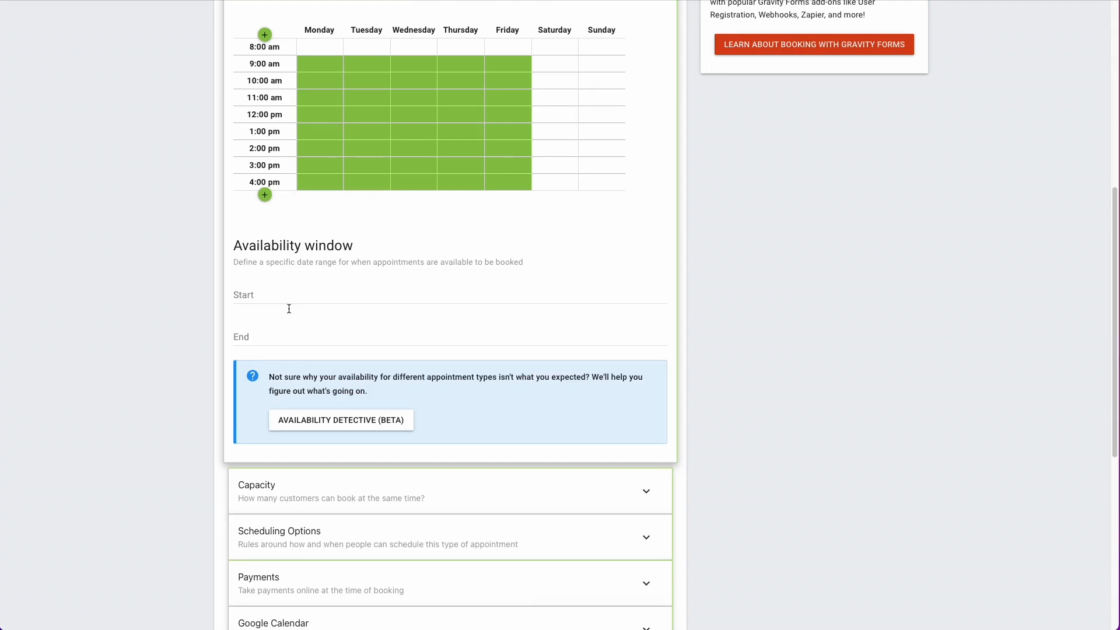
scroll(289, 309, up, 1)
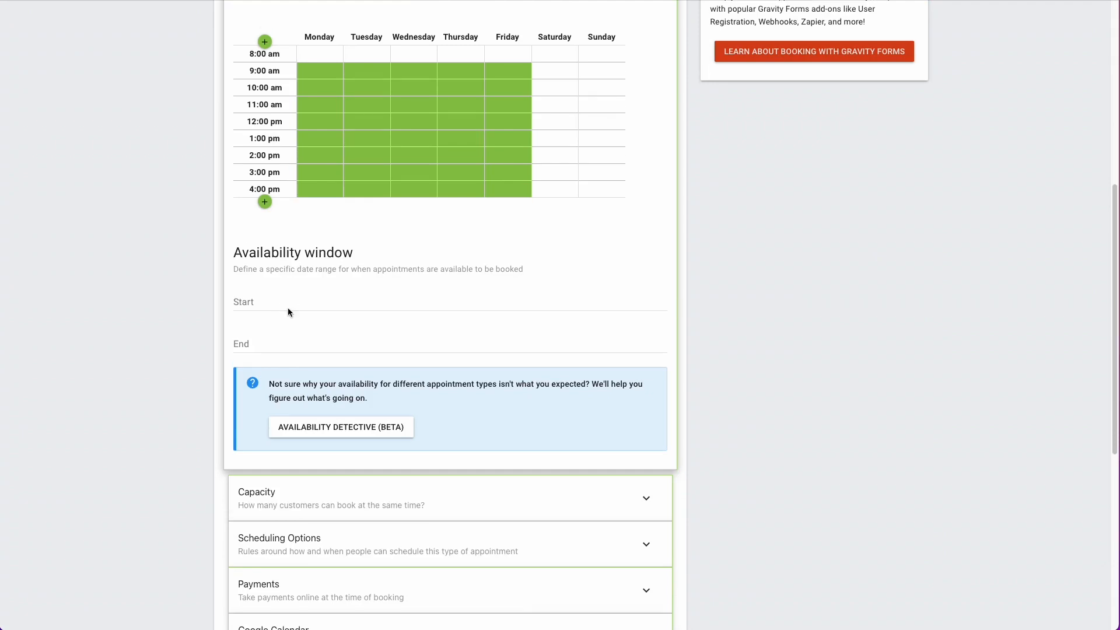
scroll(289, 307, down, 1)
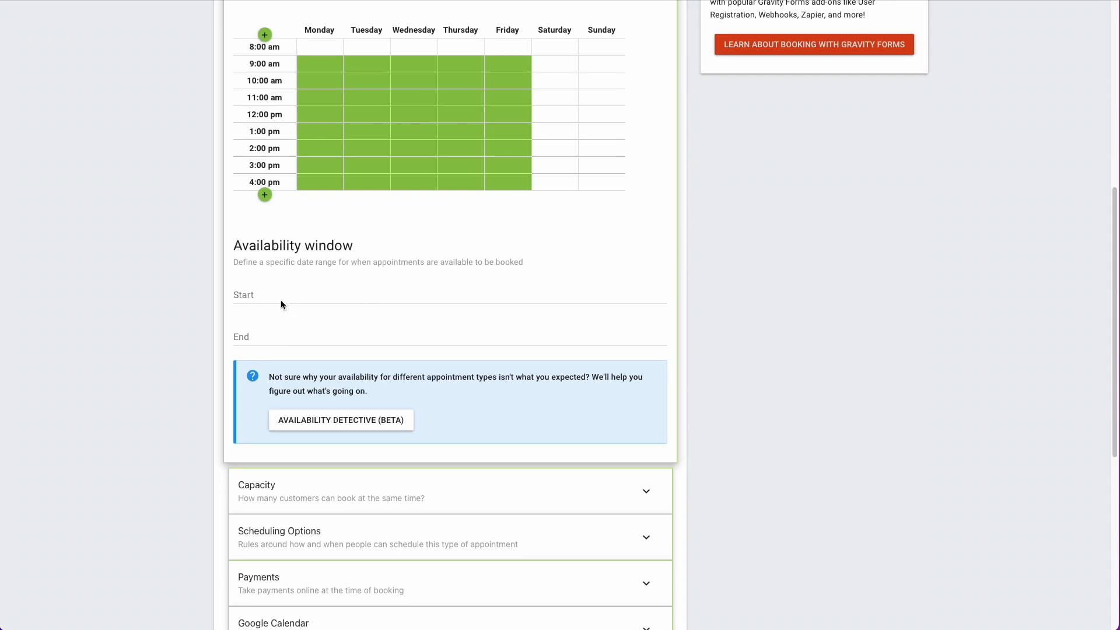
scroll(295, 334, up, 2)
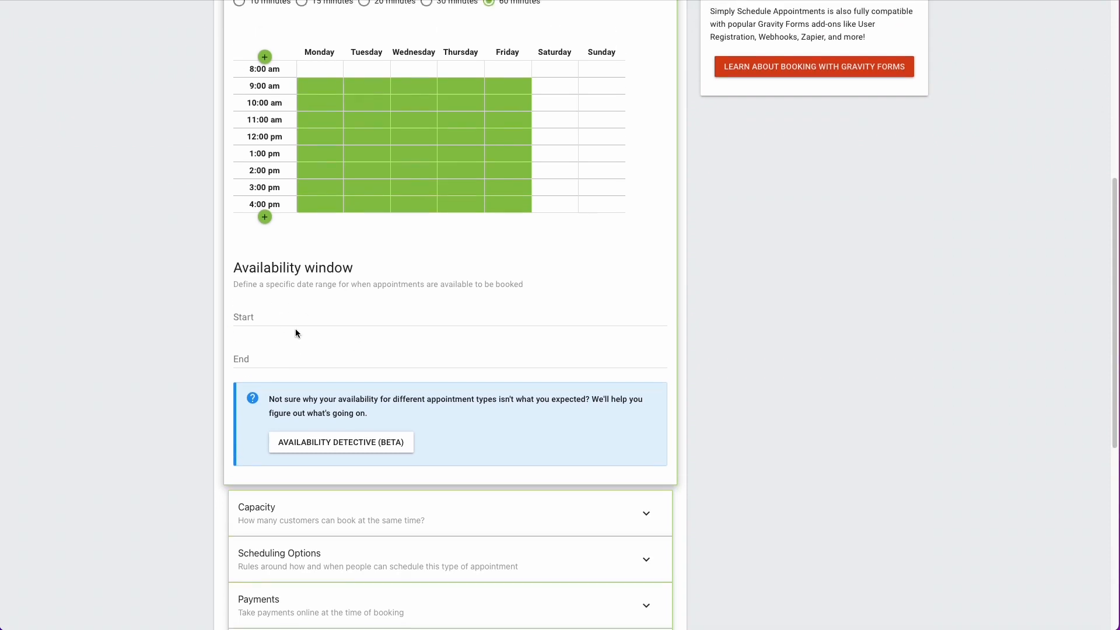
scroll(295, 334, up, 1)
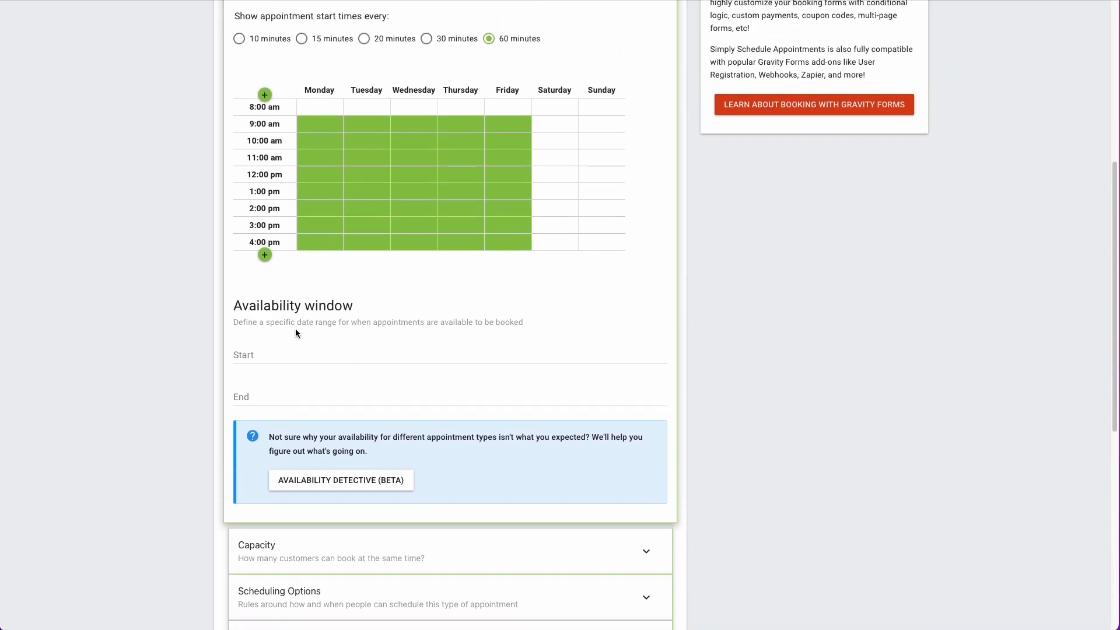
scroll(295, 333, up, 1)
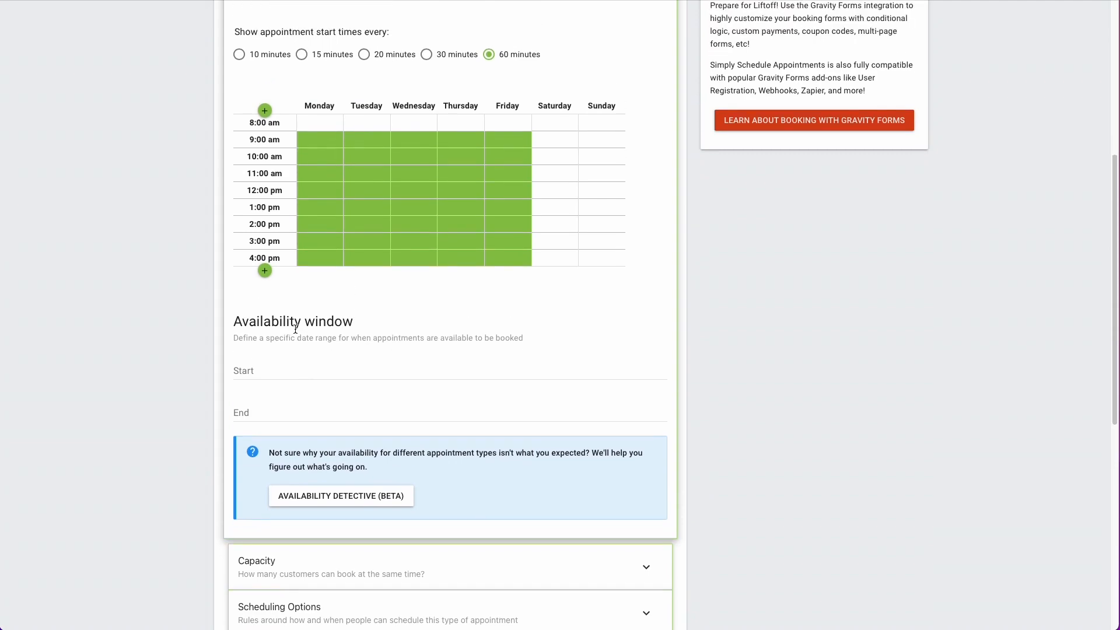
View the Individual and Group booking choices in the Capacity section, keep Individual and collapse the section.
scroll(296, 329, down, 4)
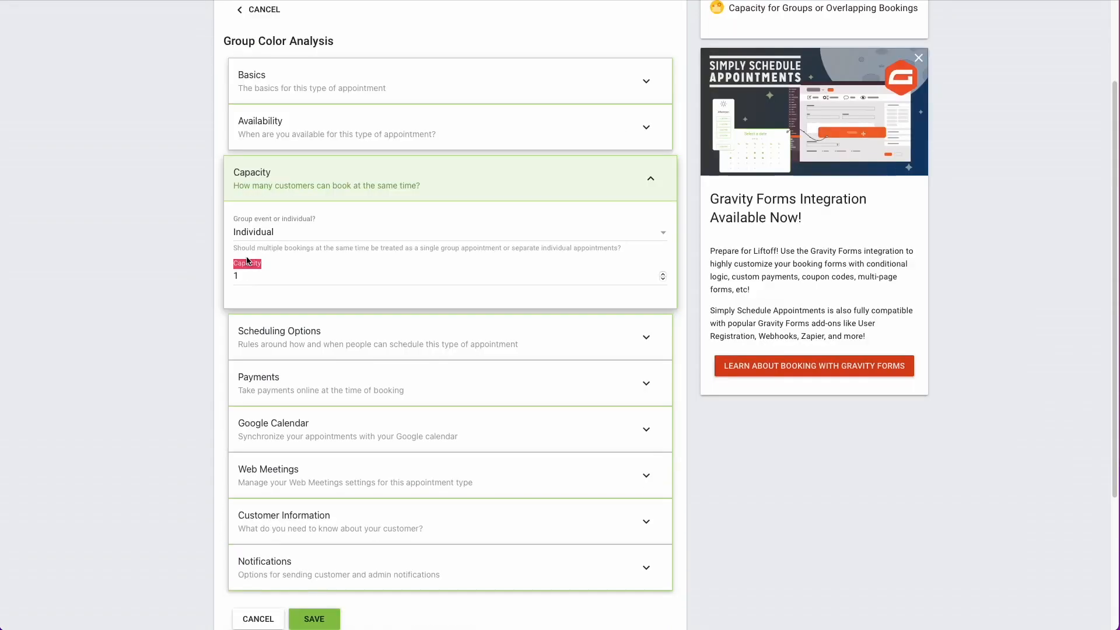
click(247, 256)
double_click(244, 247)
click(245, 231)
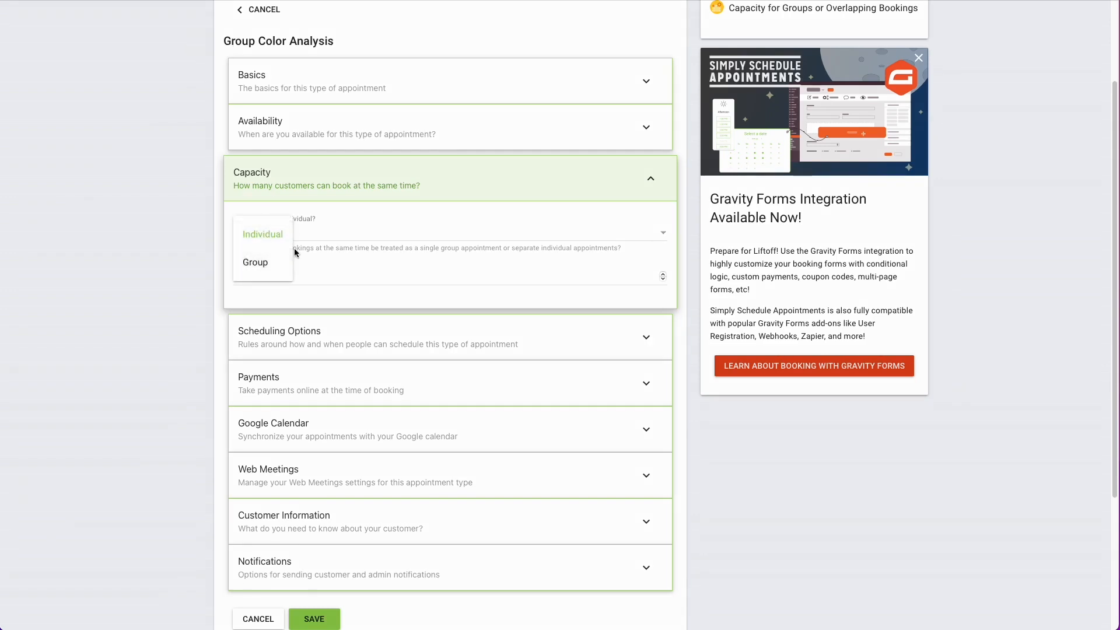
click(306, 233)
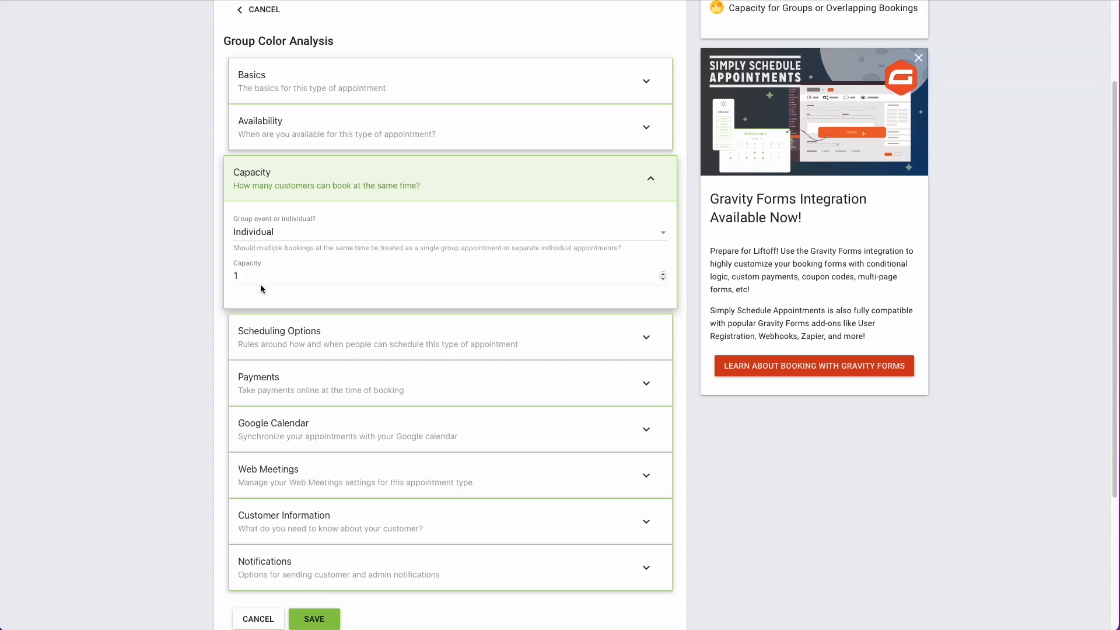
click(315, 187)
Set the appointment timezone to Locked in the Scheduling Options section.
click(321, 227)
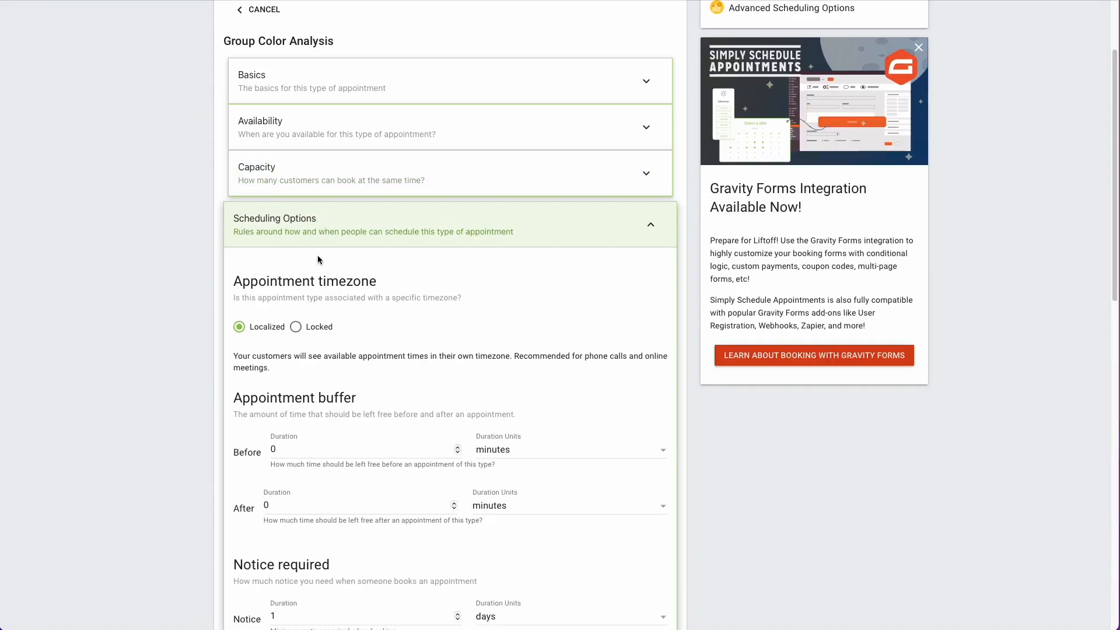
scroll(318, 257, down, 2)
scroll(319, 261, down, 1)
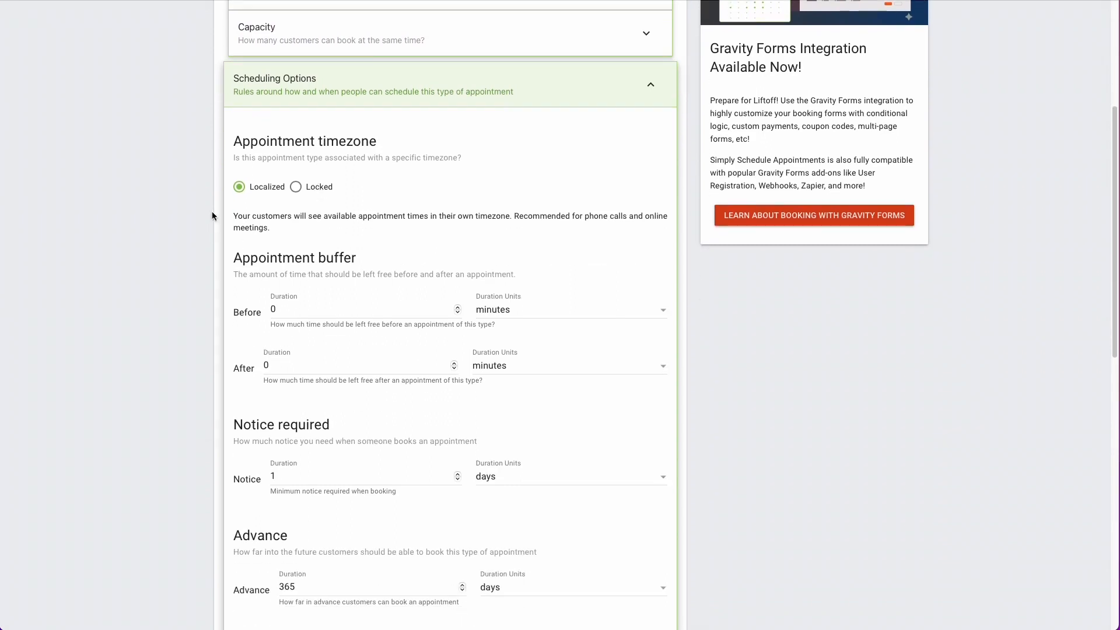
scroll(244, 193, down, 1)
scroll(244, 191, down, 1)
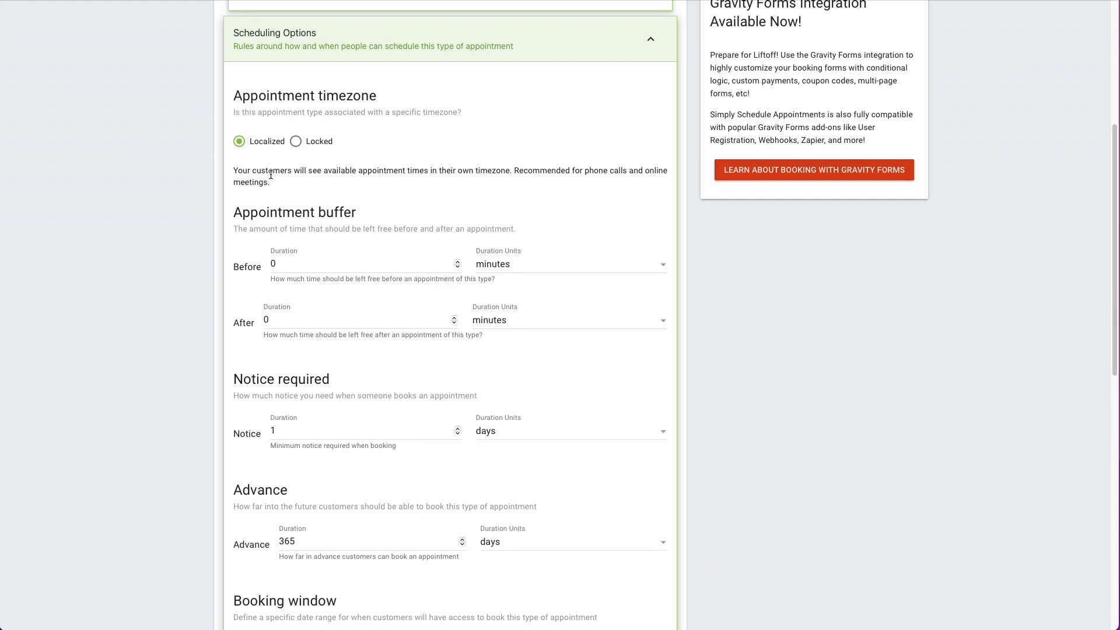
click(296, 142)
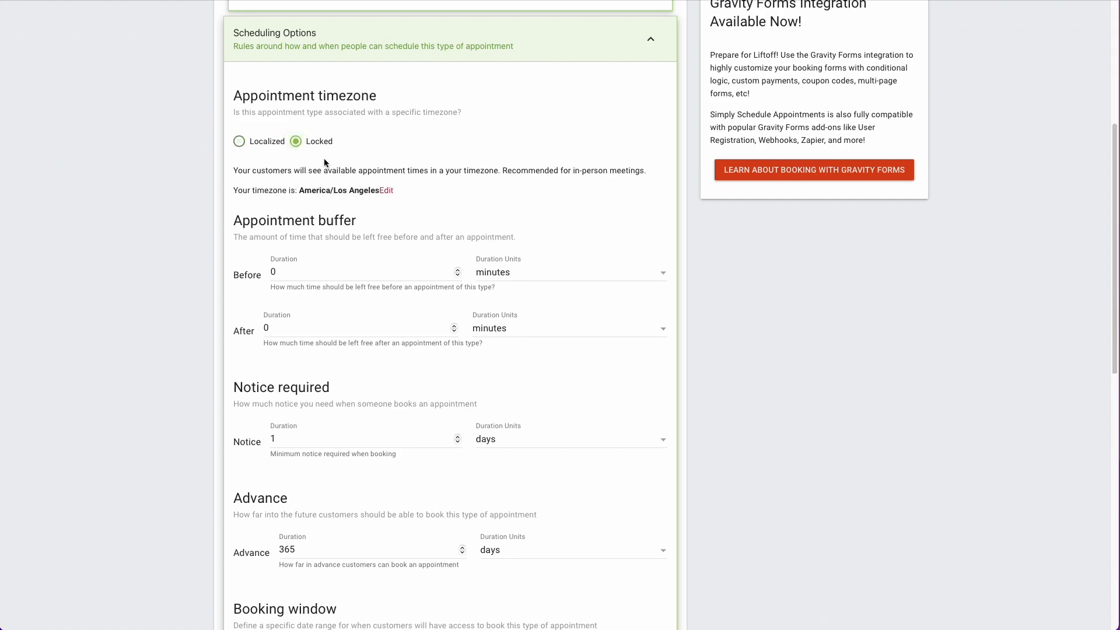
Set the appointment buffer to 15 minutes before and 15 minutes after each appointment.
scroll(304, 181, down, 1)
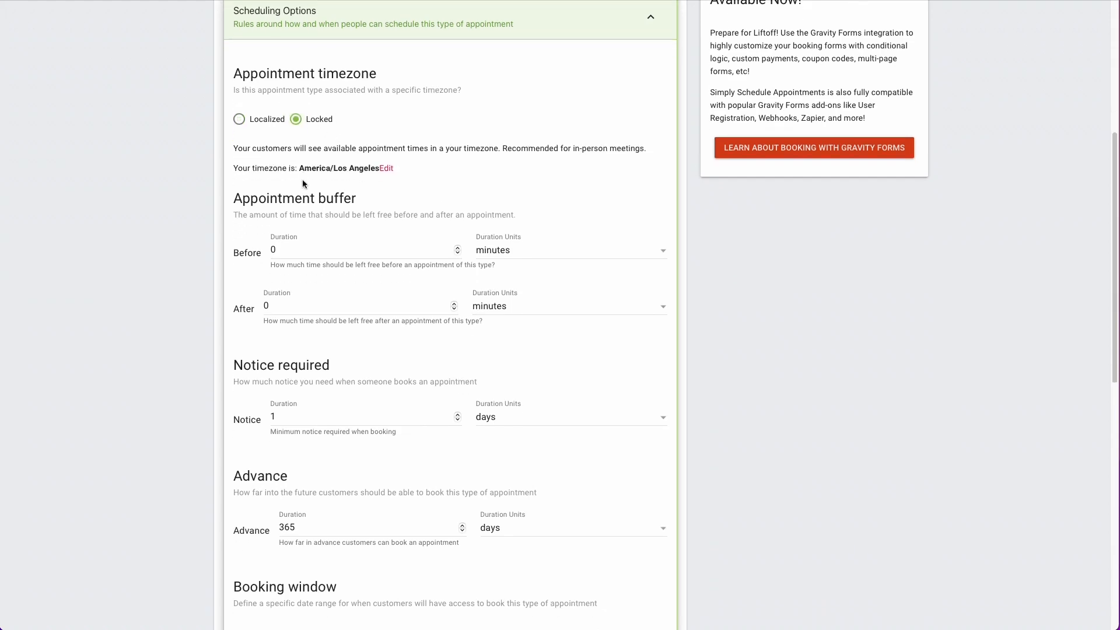
scroll(302, 184, down, 1)
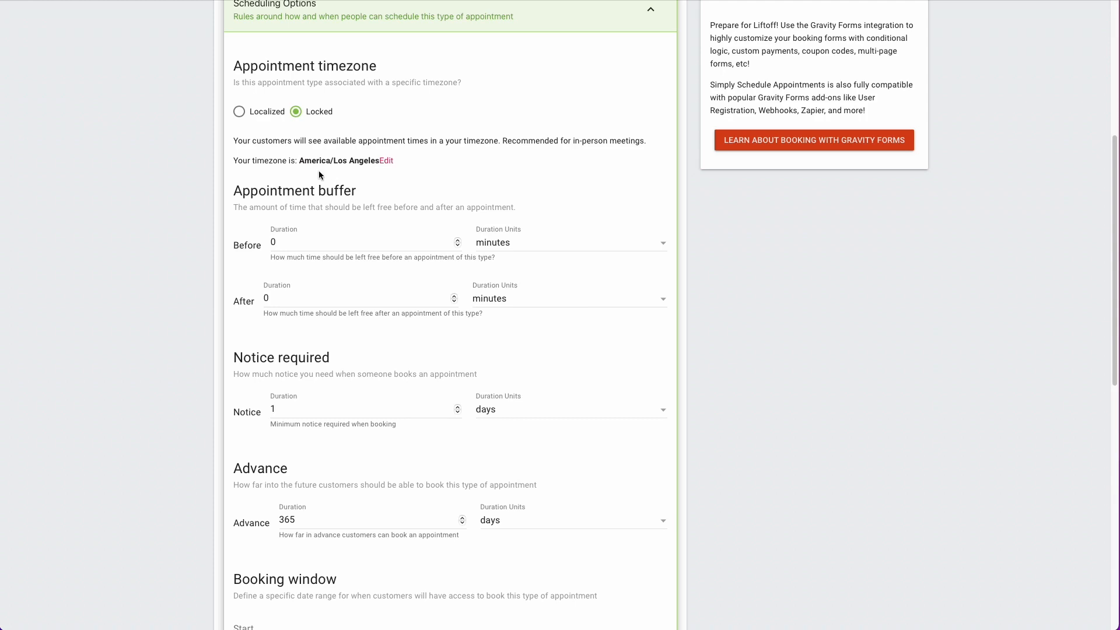
scroll(319, 172, down, 1)
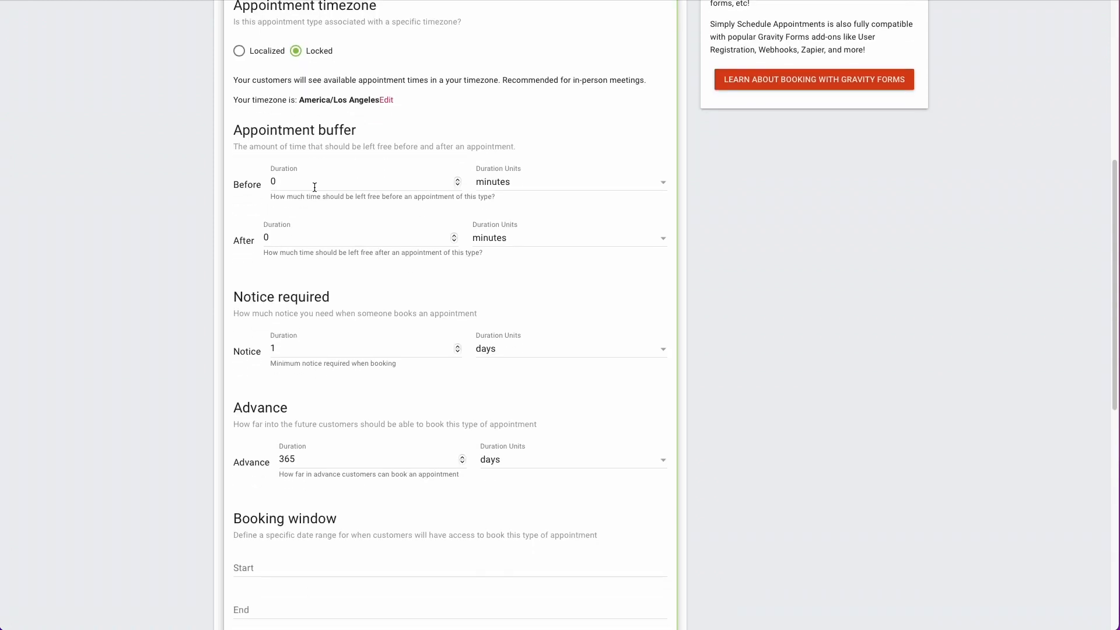
click(312, 180)
double_click(306, 185)
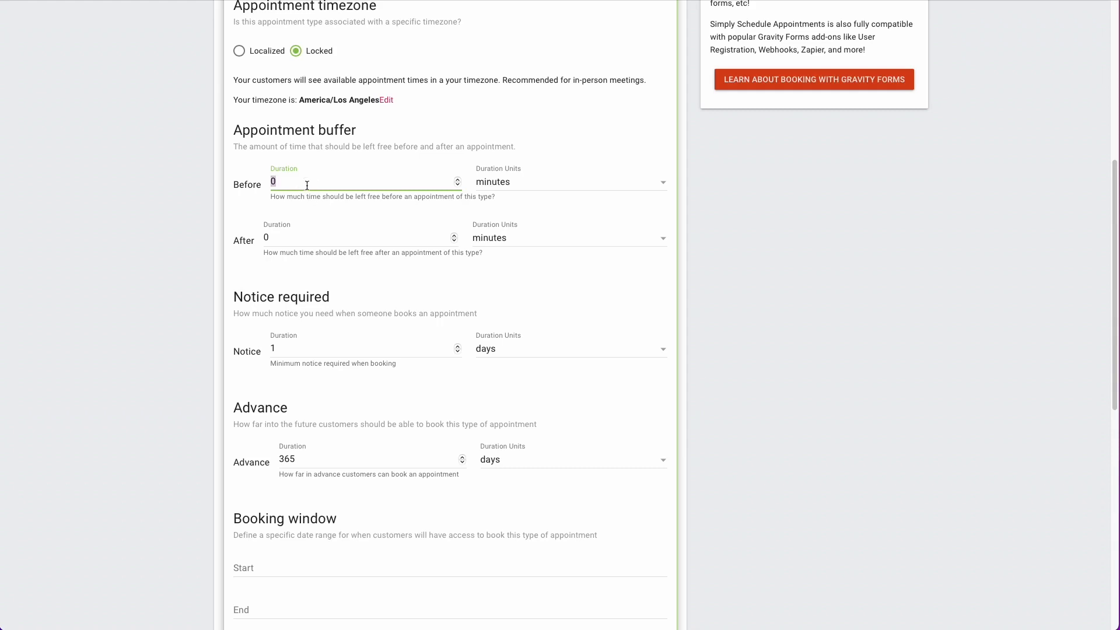
text(15)
double_click(299, 233)
text(15)
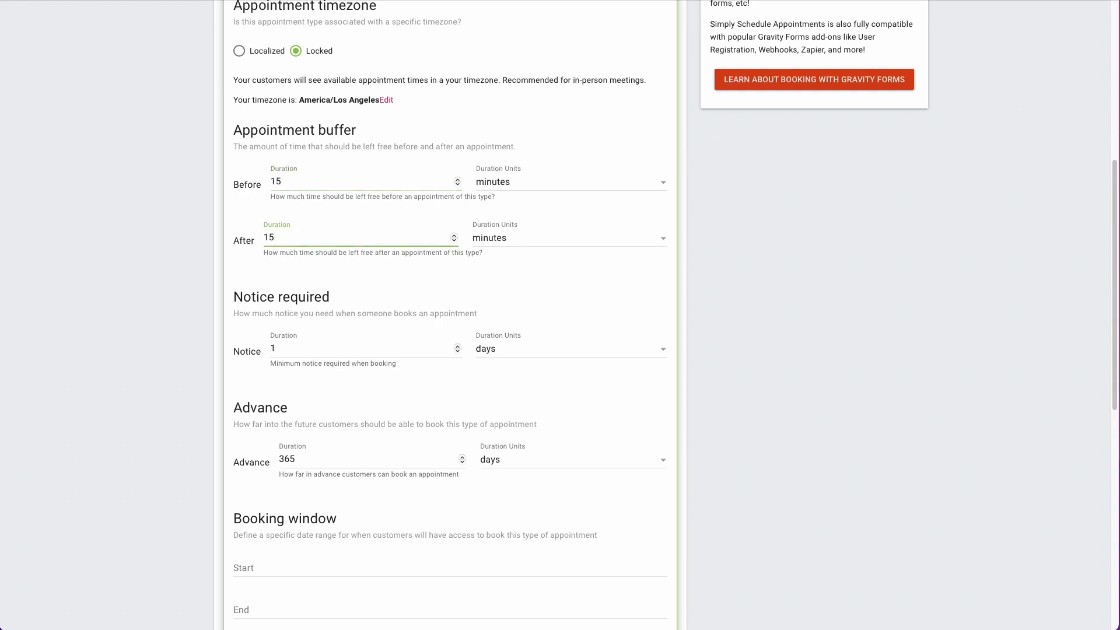
Set the minimum notice required for booking this appointment type to 1 day.
scroll(581, 310, down, 1)
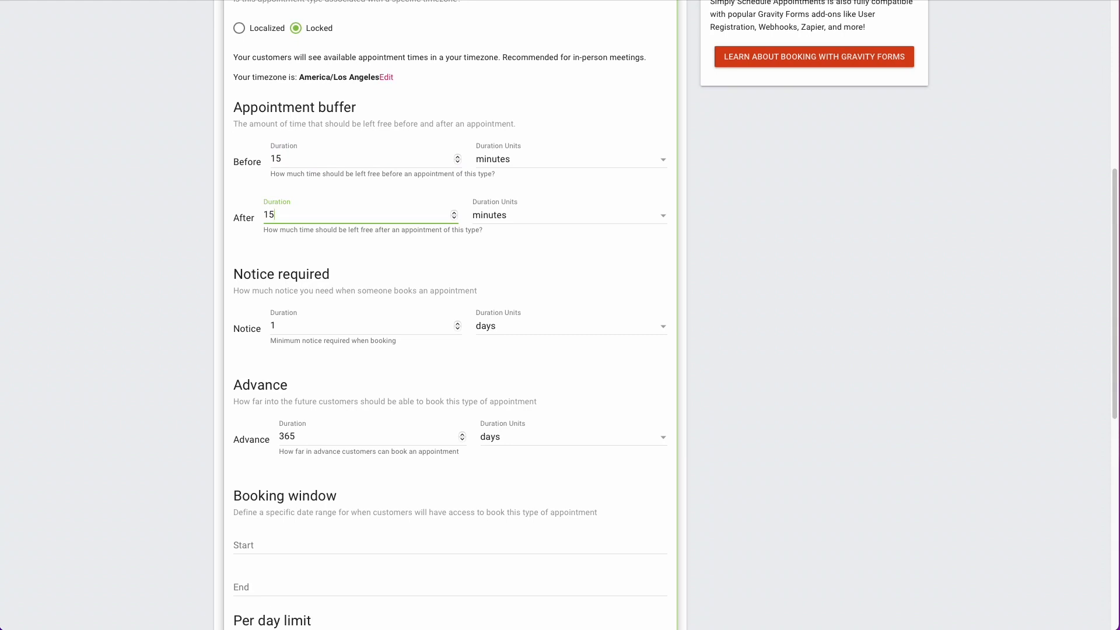
scroll(305, 259, down, 3)
click(305, 259)
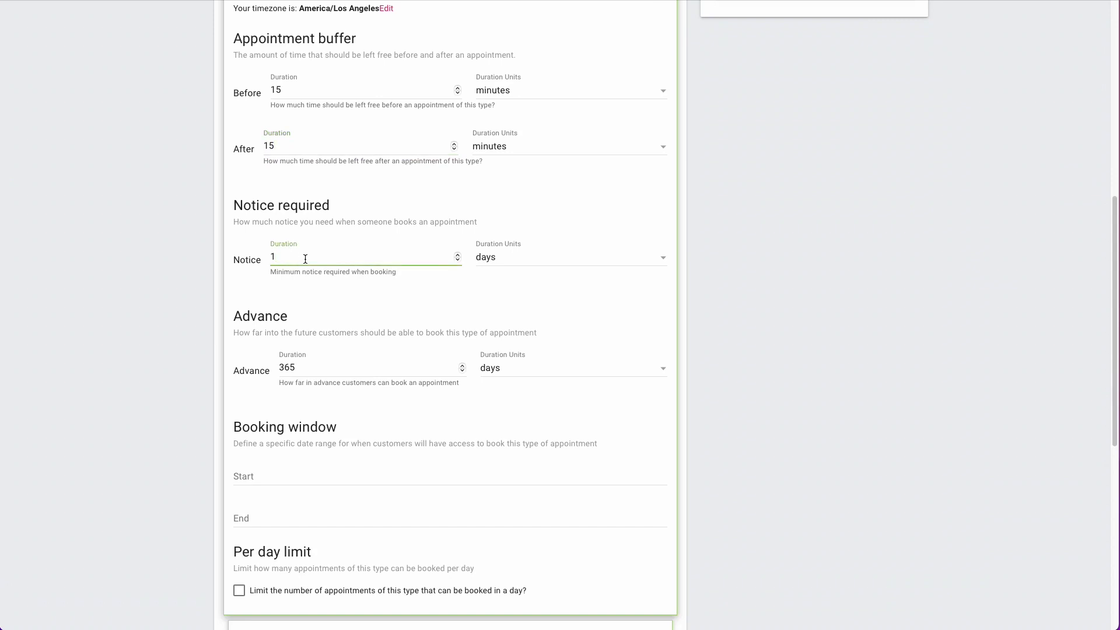
scroll(305, 259, down, 1)
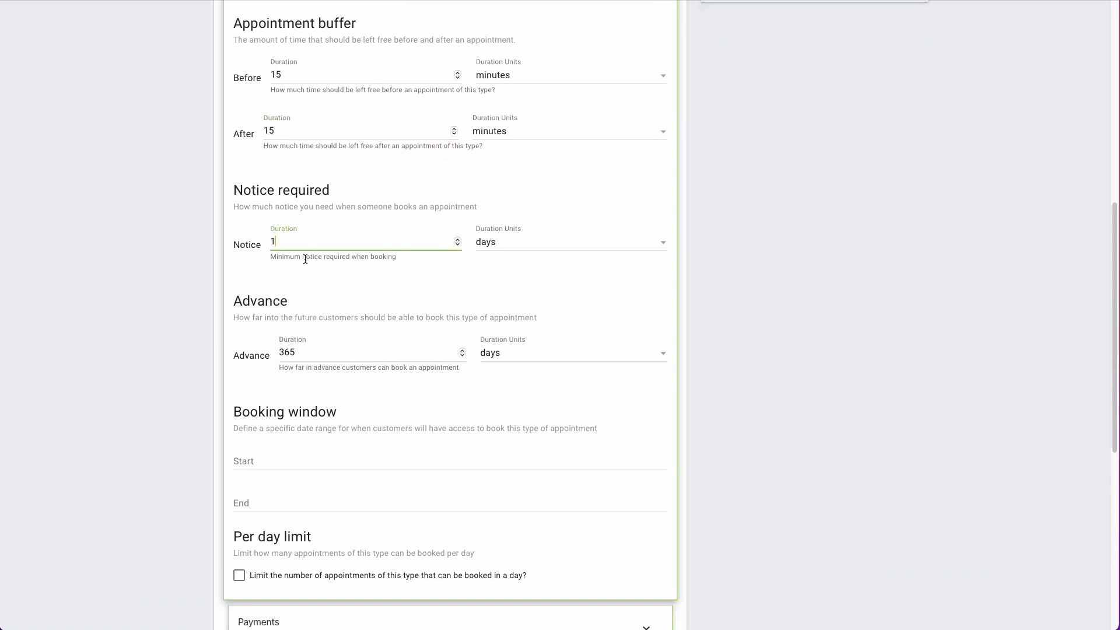
key(BackSpace)
text(1)
scroll(267, 239, down, 2)
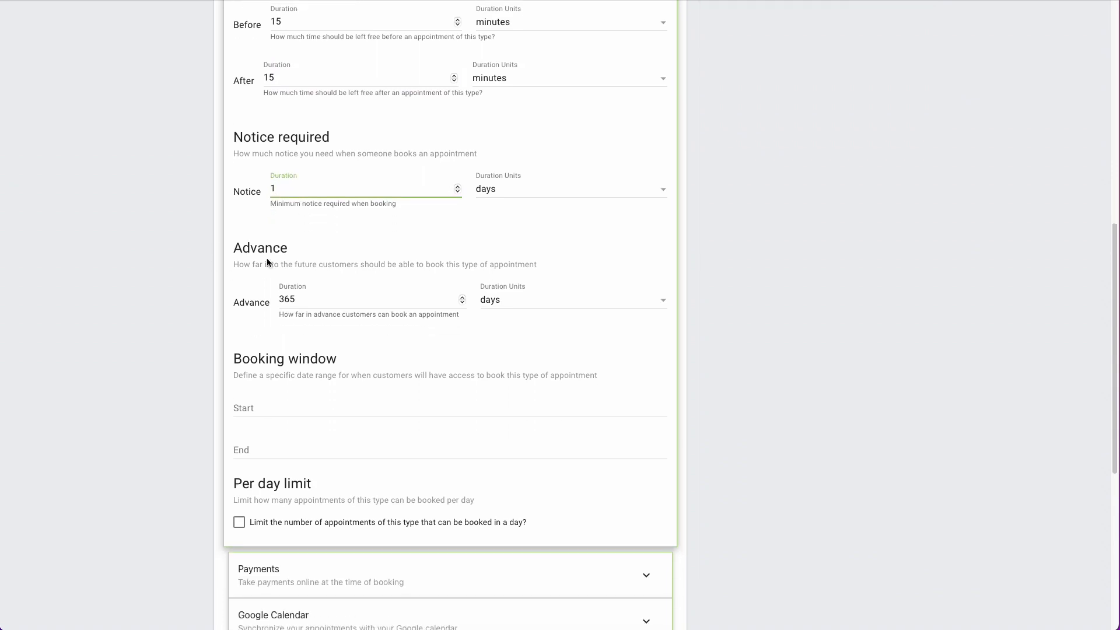
Set how far in advance customers can book this appointment type to 12 weeks.
triple_click(268, 256)
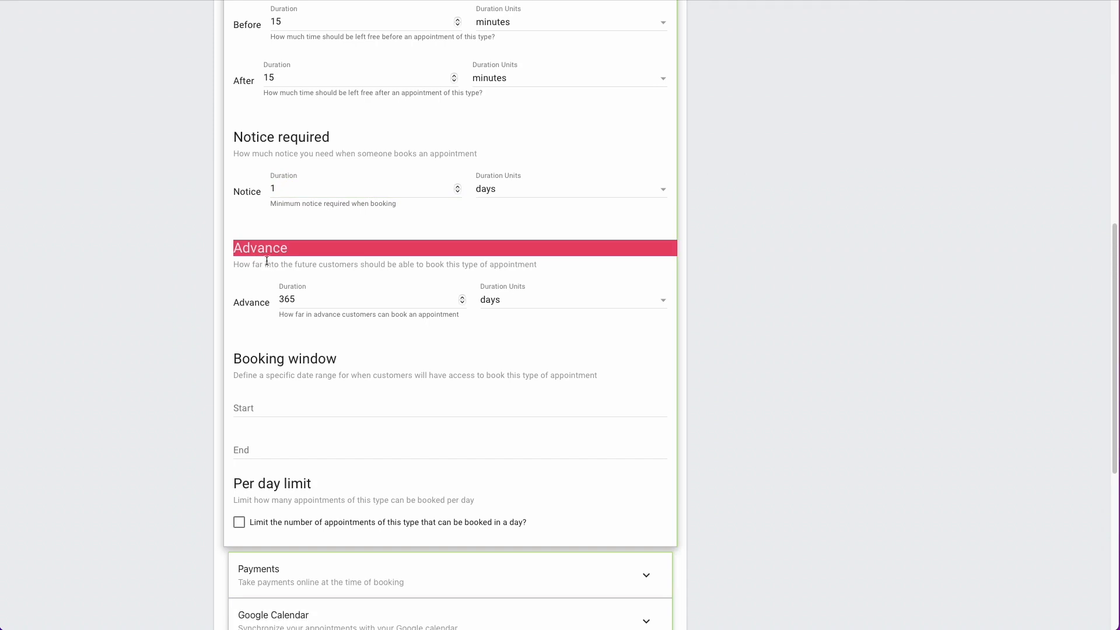
double_click(317, 299)
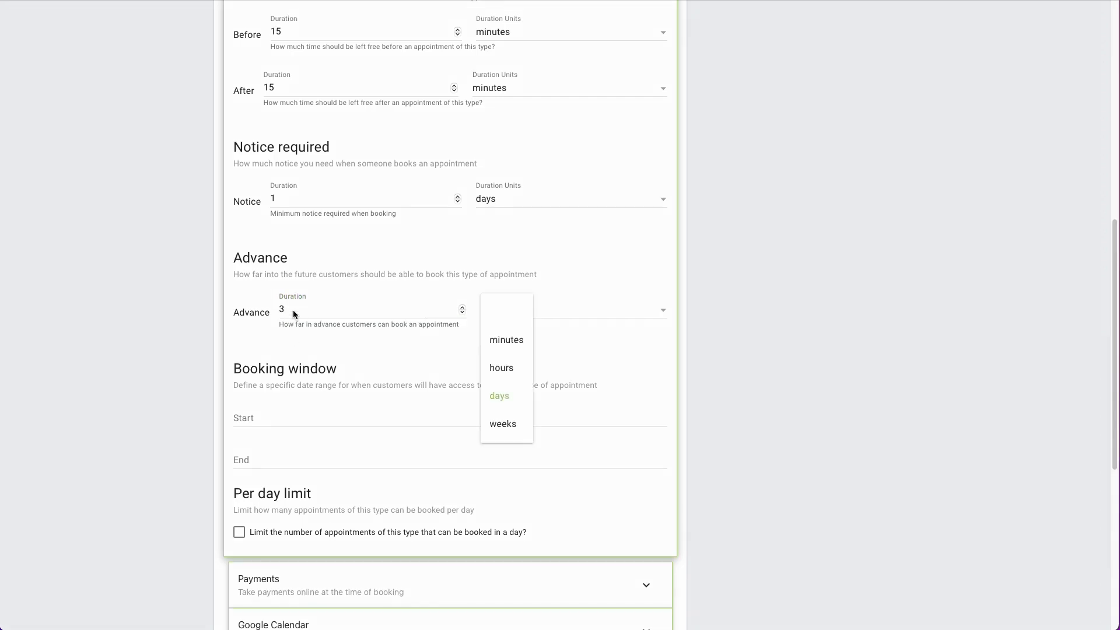
click(293, 310)
key(BackSpace)
text(1)
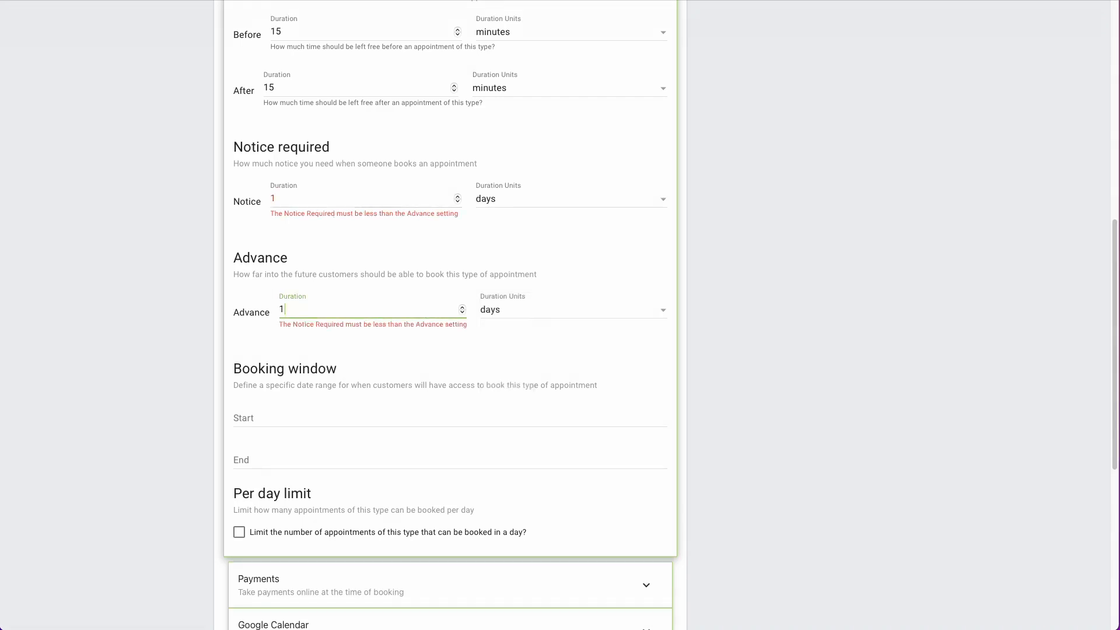
text(2)
click(490, 309)
click(508, 425)
scroll(407, 358, down, 1)
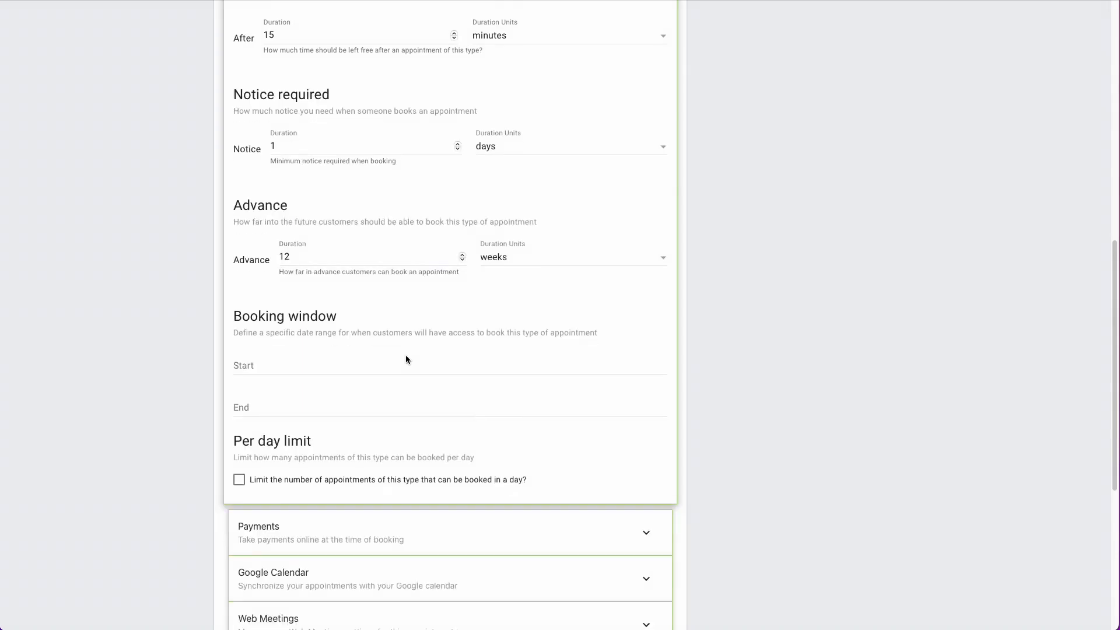
View the calendar for the Booking window's start date and close it without choosing a date.
click(333, 346)
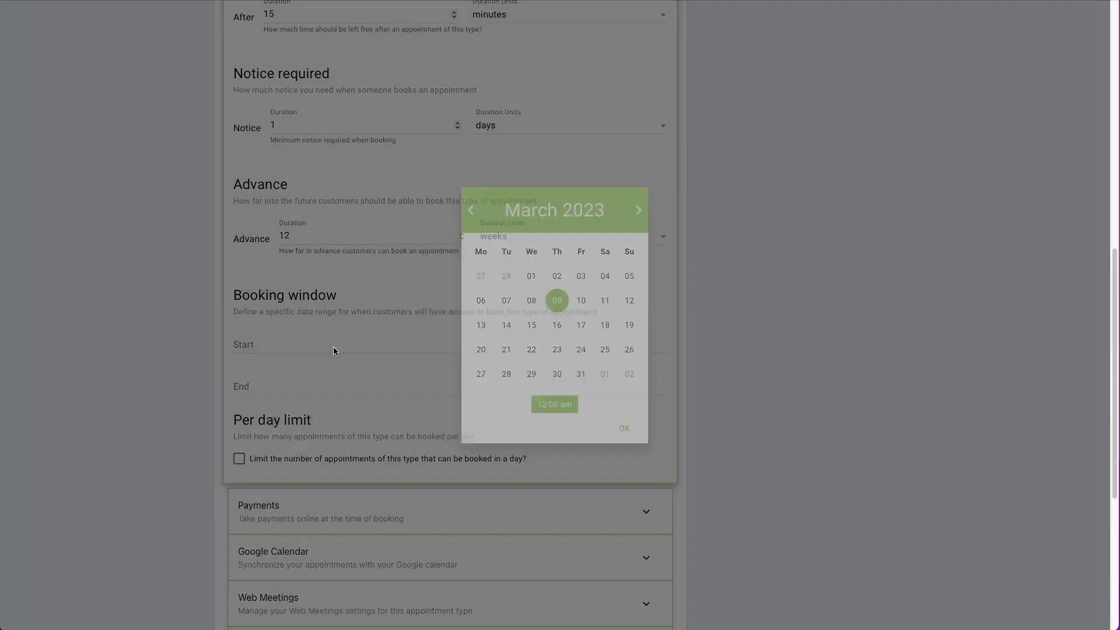
click(334, 348)
scroll(334, 348, down, 1)
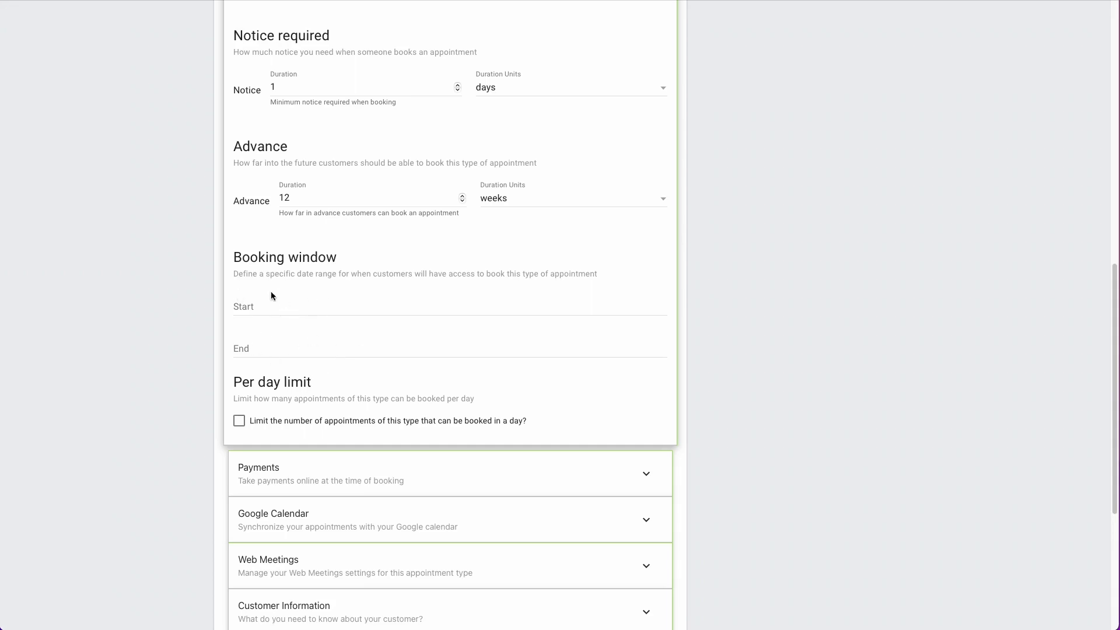
Turn on the per day limit and set the maximum number of appointments of this type to 1.
scroll(271, 296, down, 3)
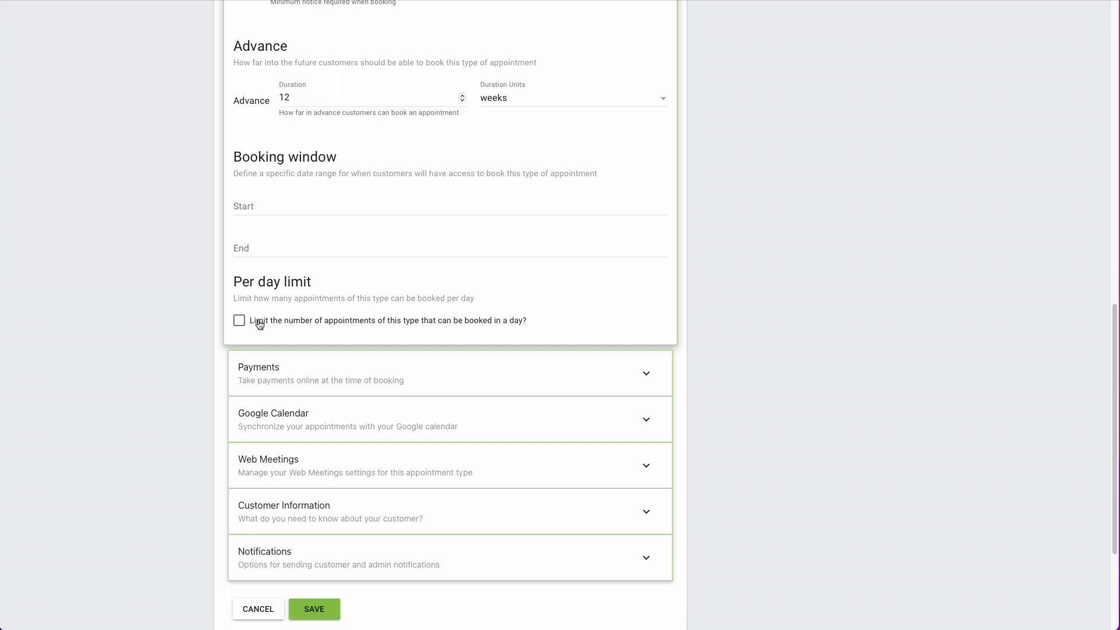
scroll(259, 324, up, 8)
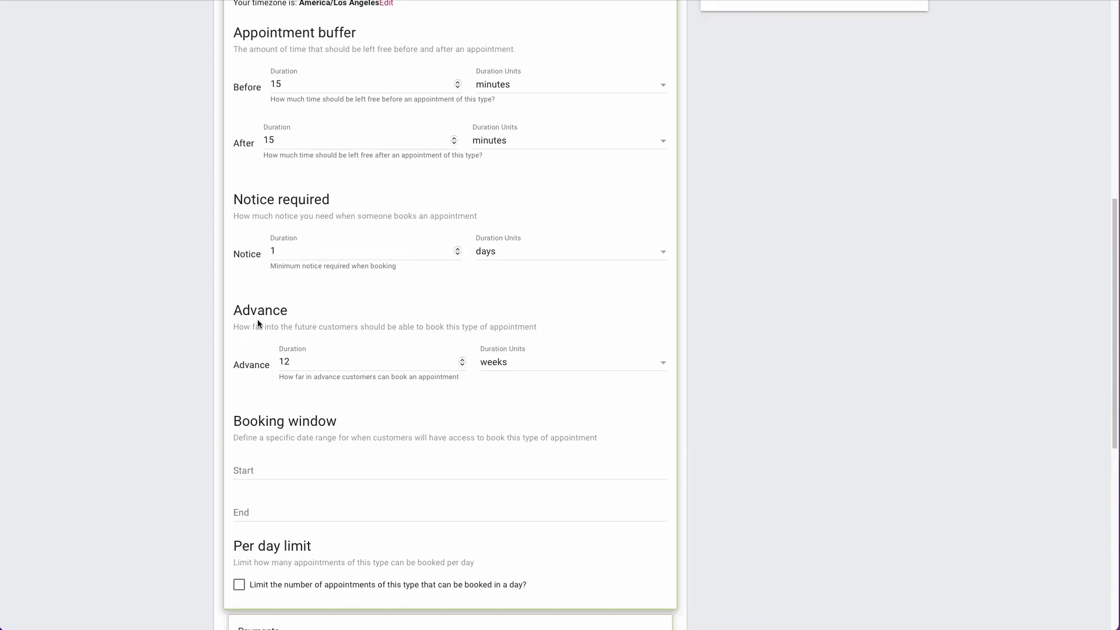
scroll(257, 323, down, 9)
click(235, 285)
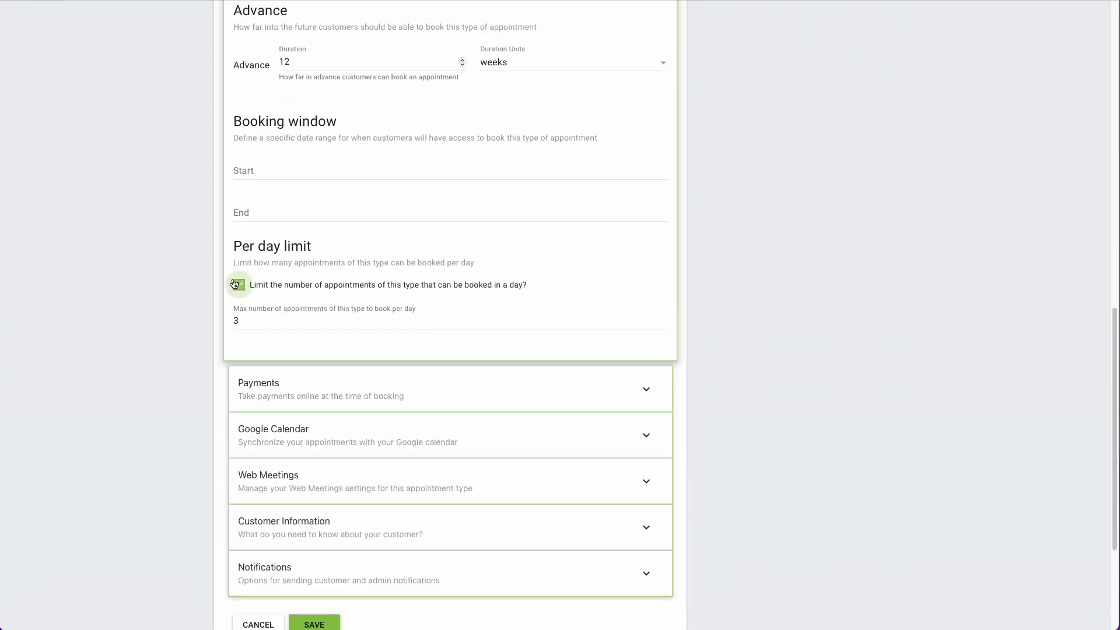
double_click(265, 319)
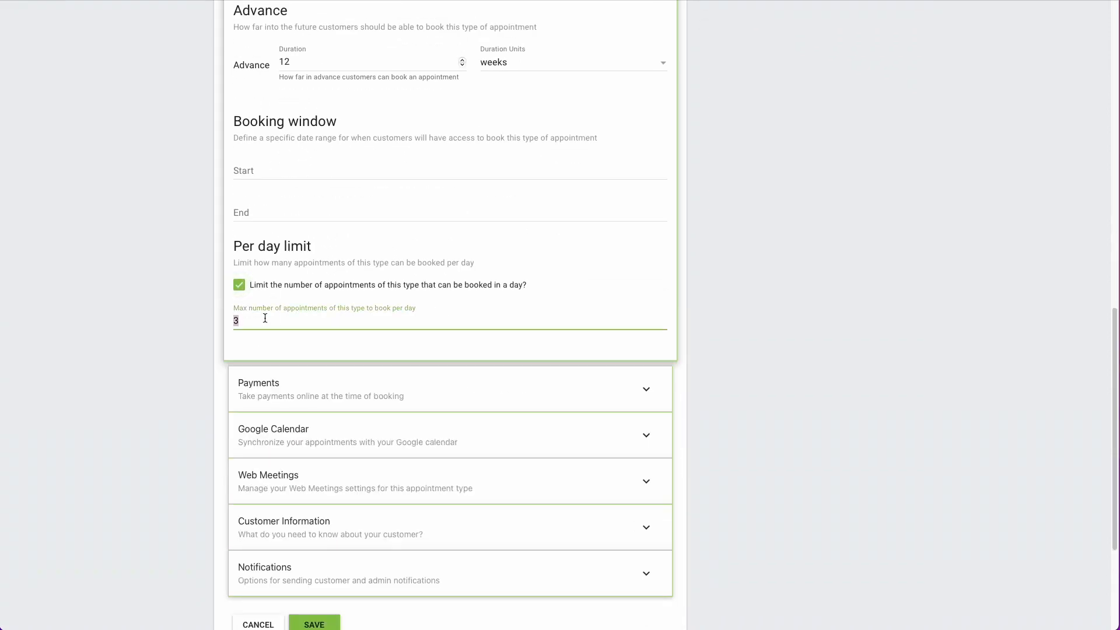
text(1)
scroll(292, 320, down, 2)
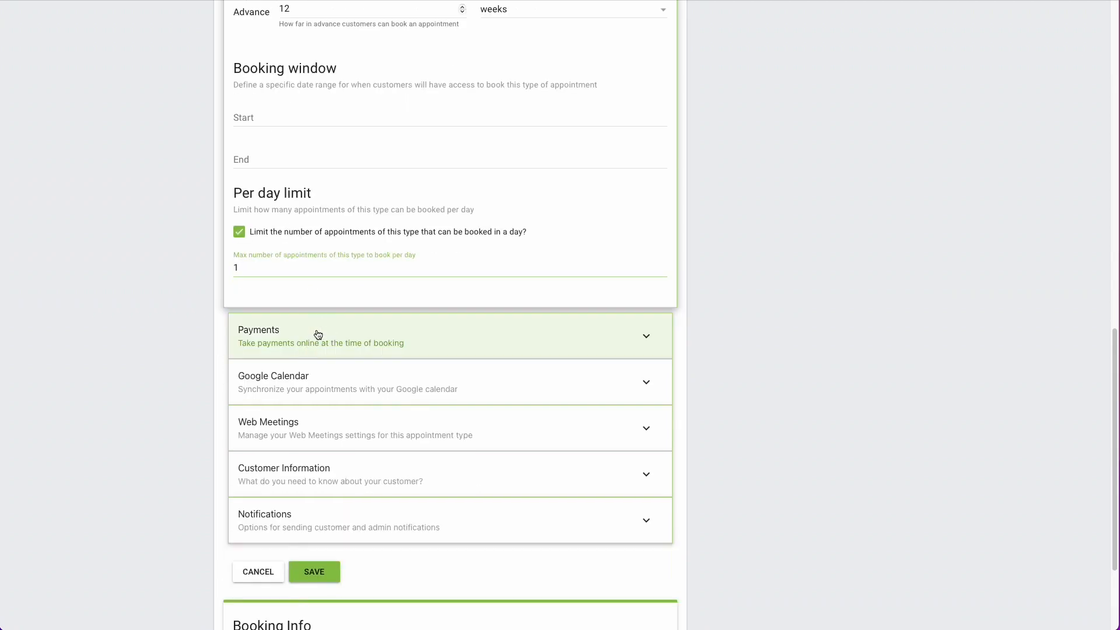
Make a valid payment required to reserve this appointment type, with a price of 390 US dollars.
click(316, 333)
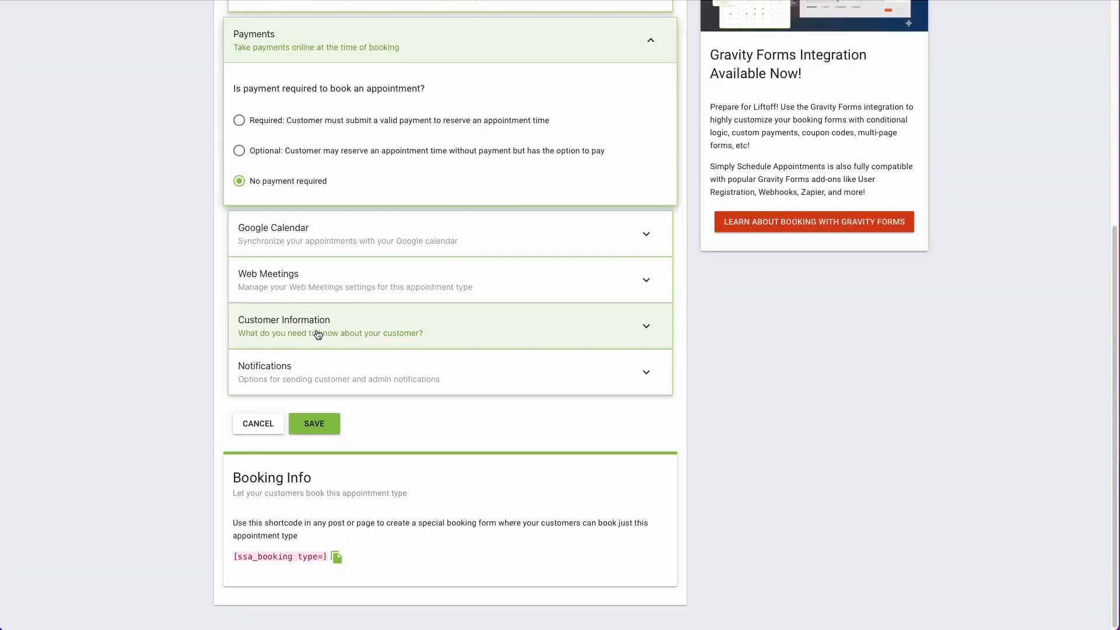
click(283, 122)
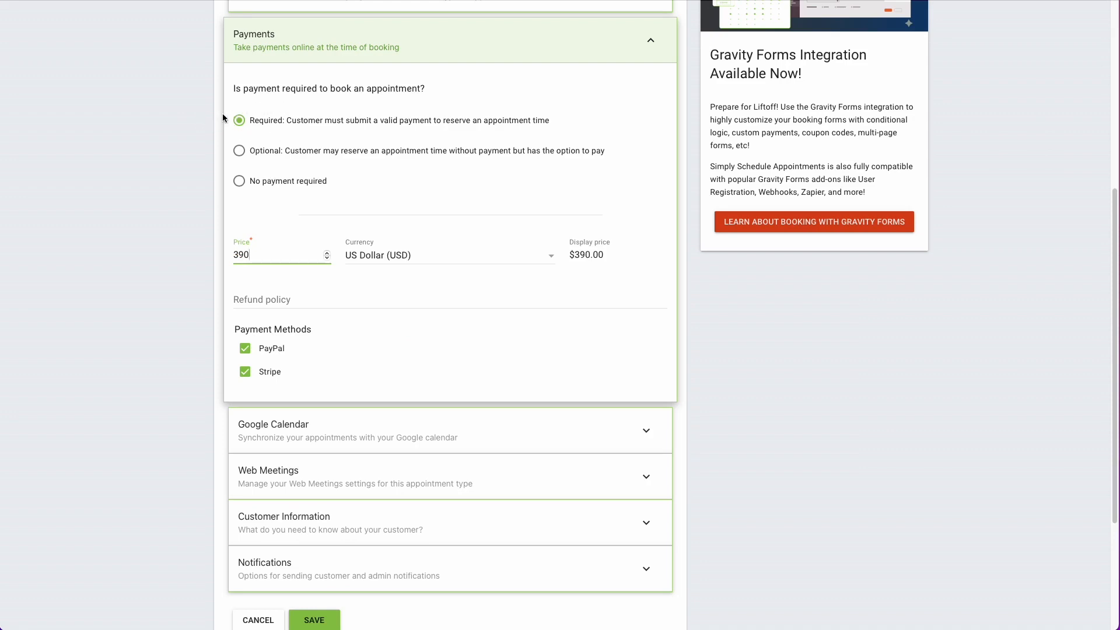
click(240, 151)
click(239, 120)
scroll(298, 180, down, 4)
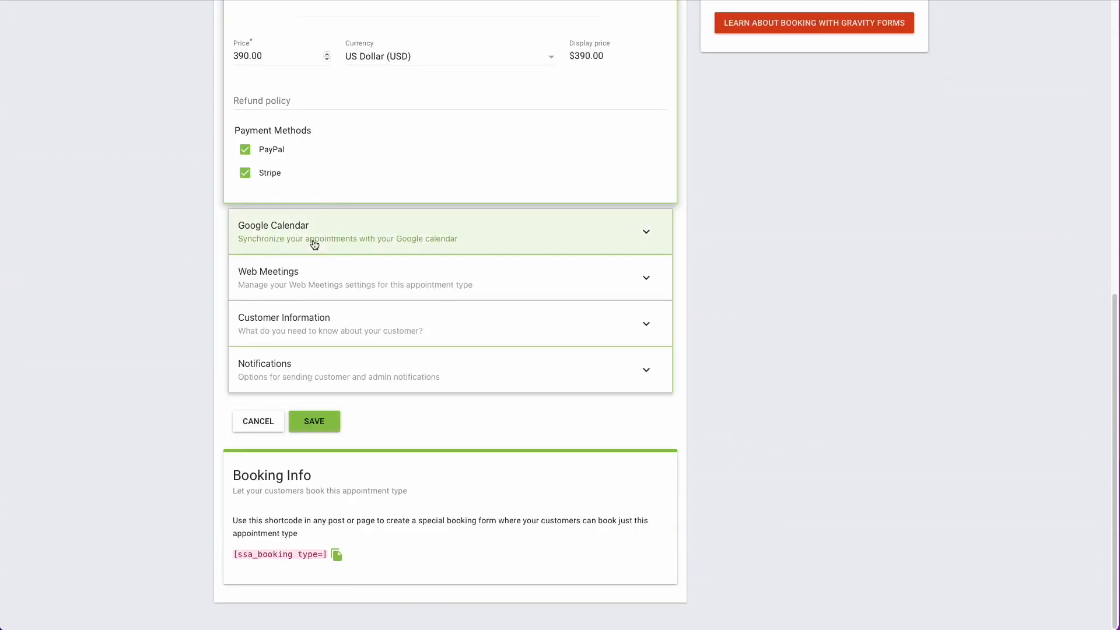
Sync booked appointments with the account's main Google calendar and check the Blocking Times calendar for conflicts.
click(313, 243)
scroll(313, 244, up, 3)
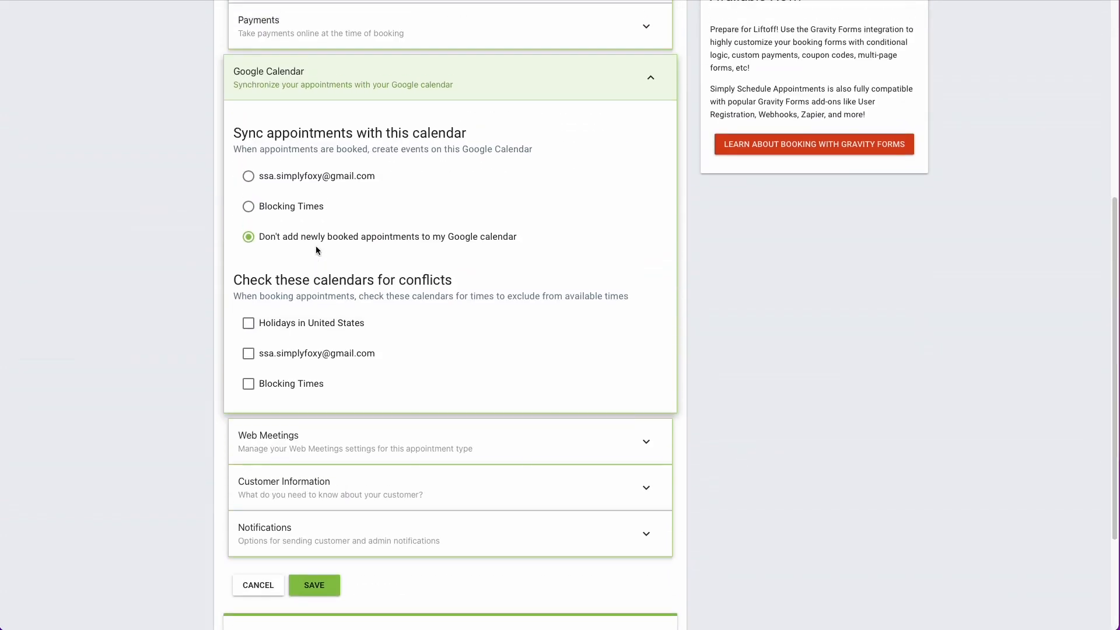
click(304, 179)
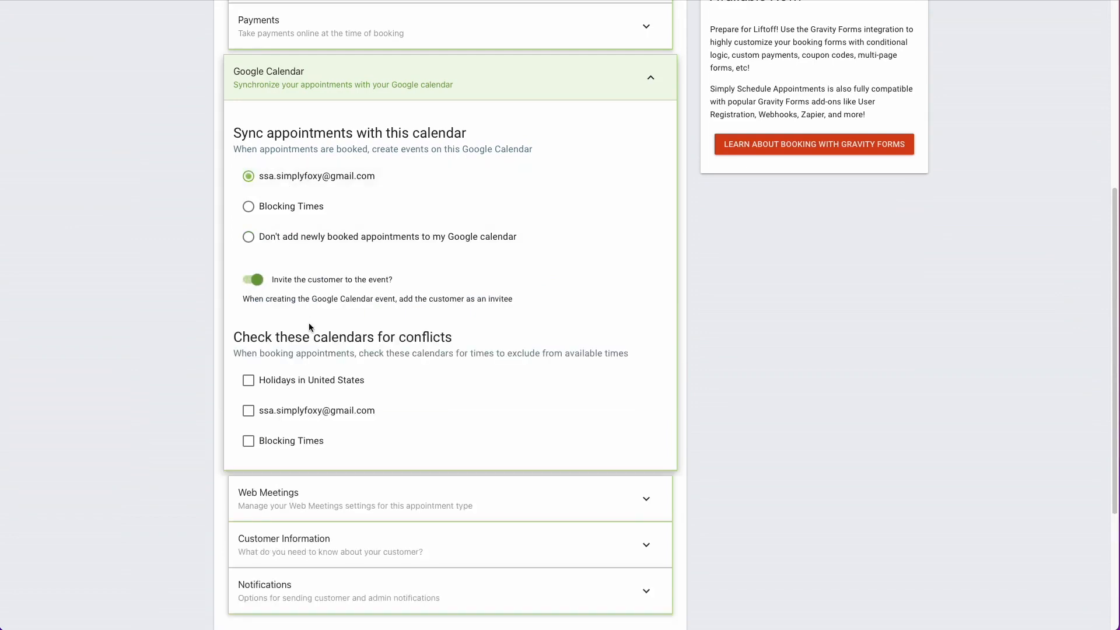
drag(235, 340, 426, 342)
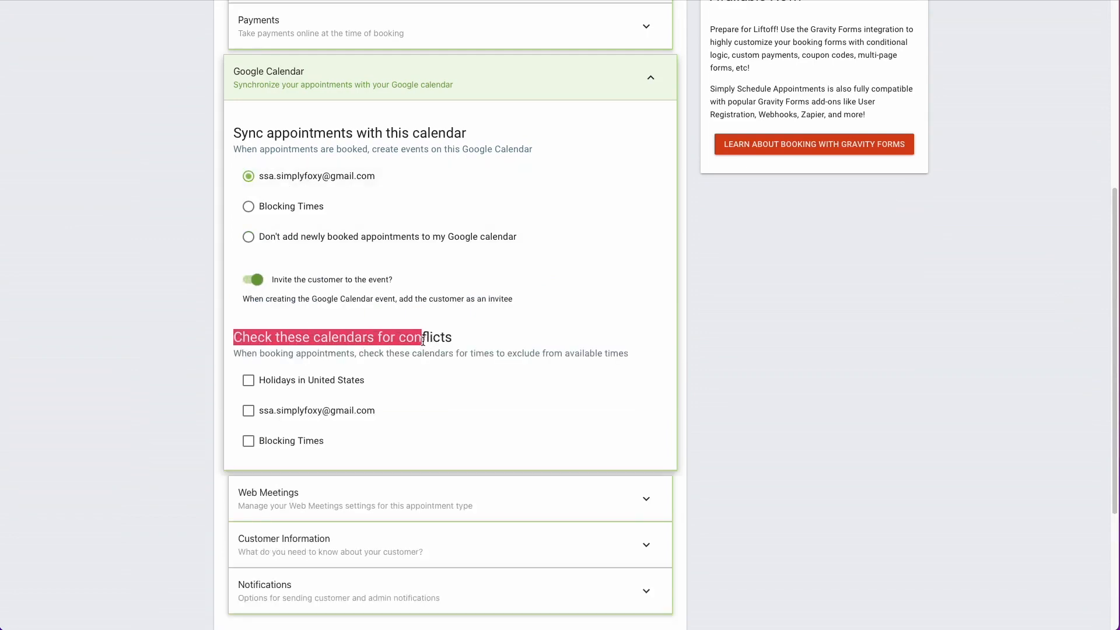
click(427, 341)
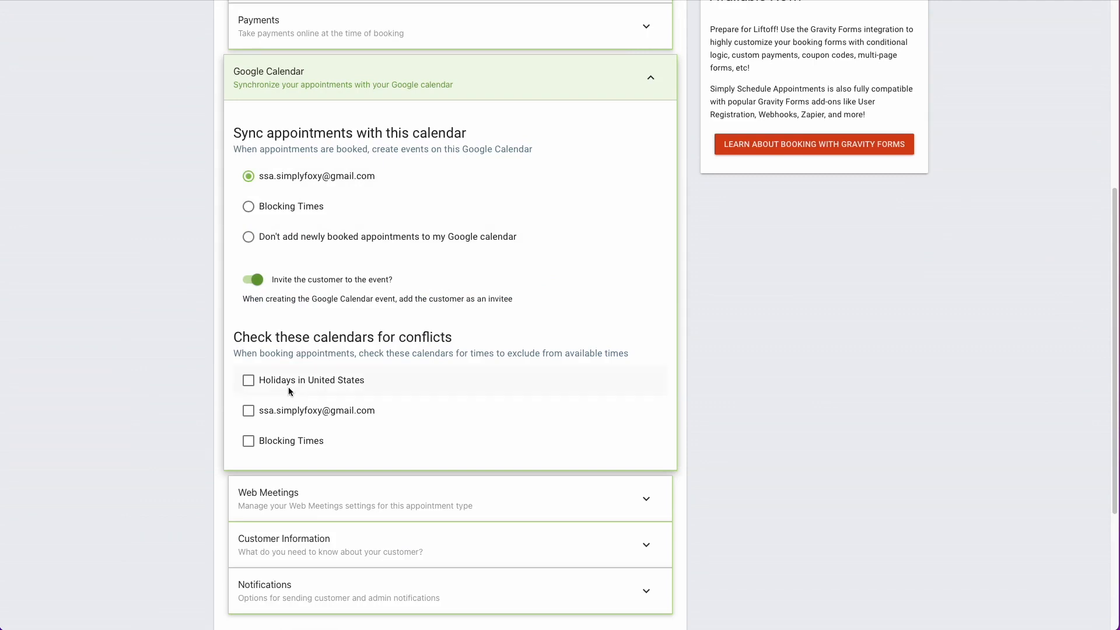
click(283, 441)
View the custom meeting URL setting under Web Meetings and keep the option of not creating a meeting URL.
click(251, 498)
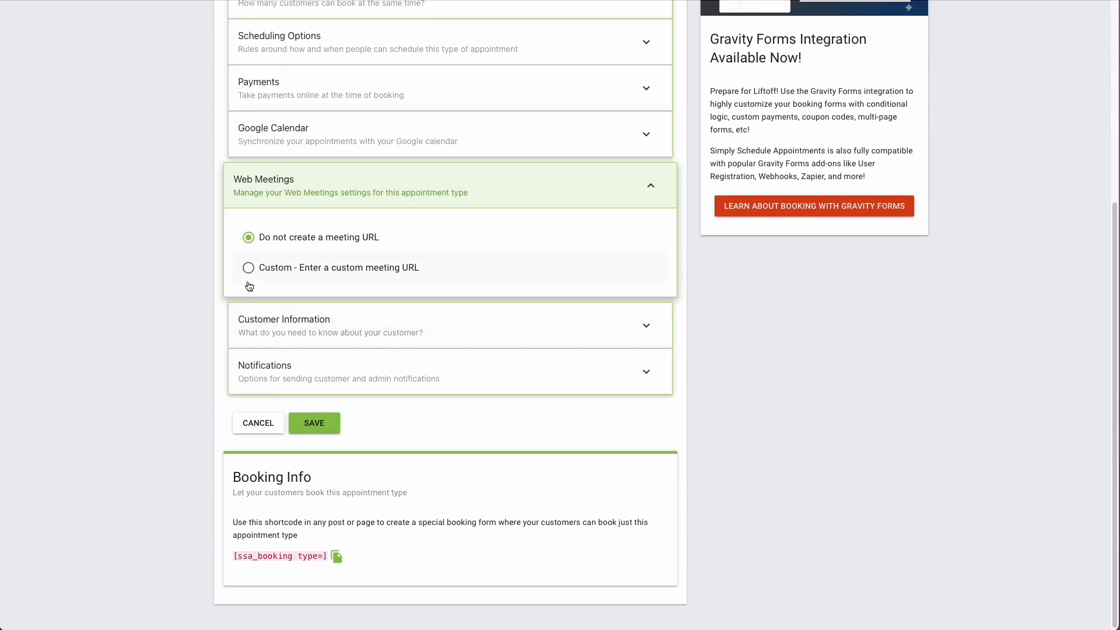
scroll(249, 286, up, 1)
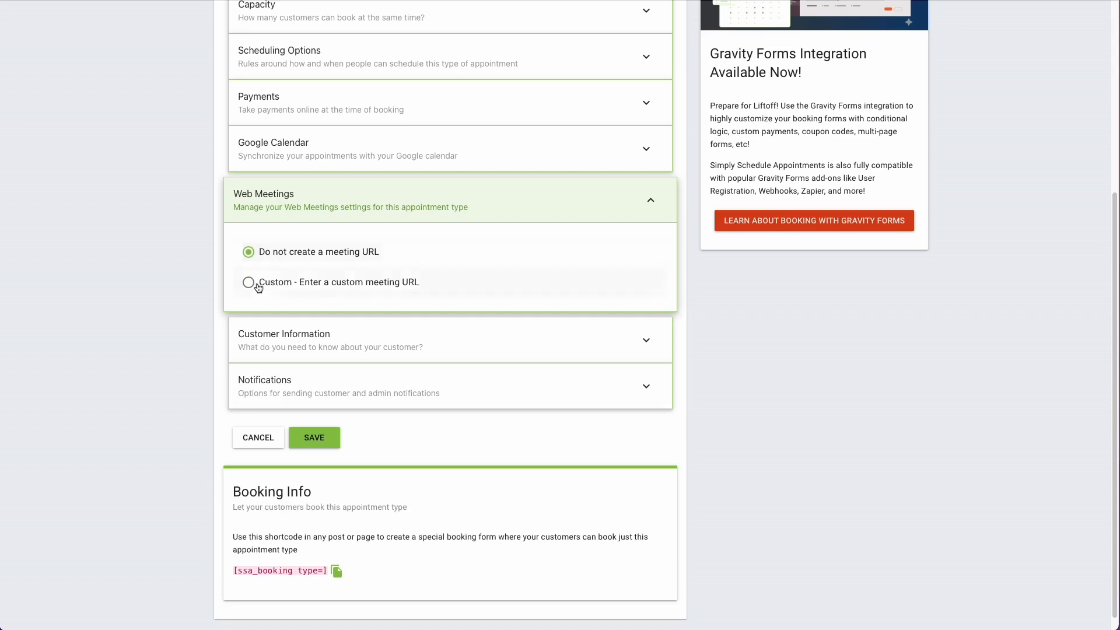
click(296, 284)
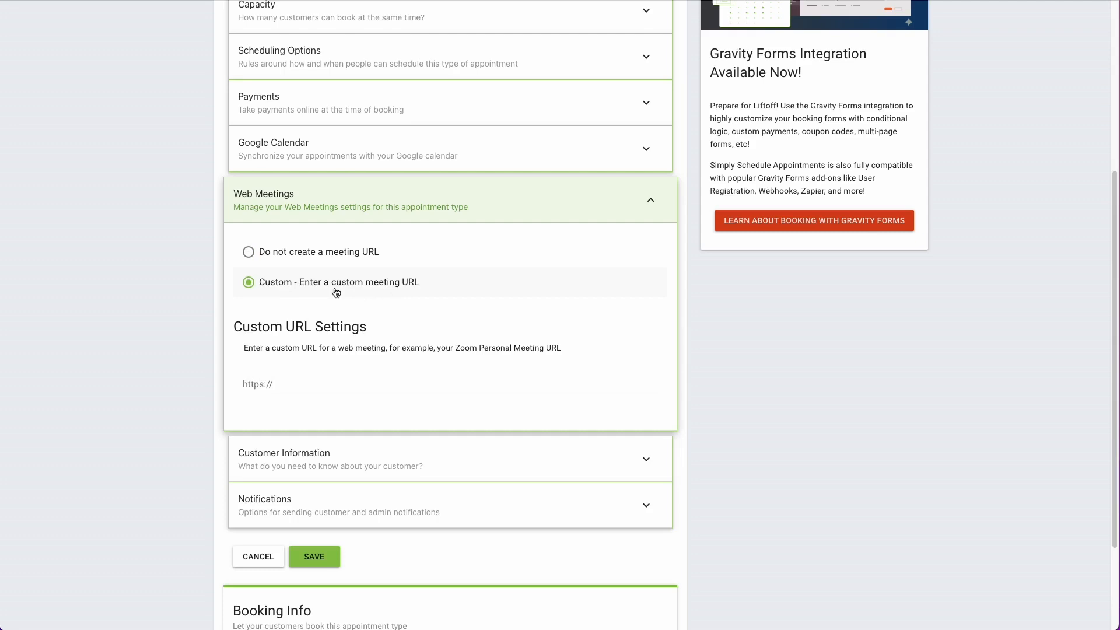
click(321, 383)
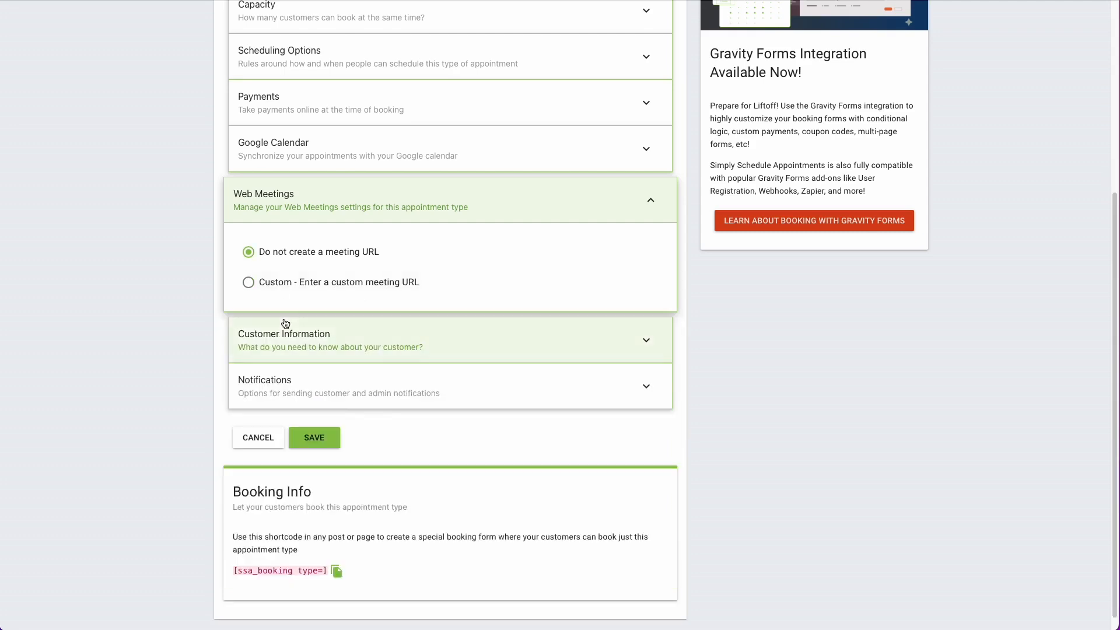
View the field types available for a new Customer Information field and cancel without adding it.
click(285, 324)
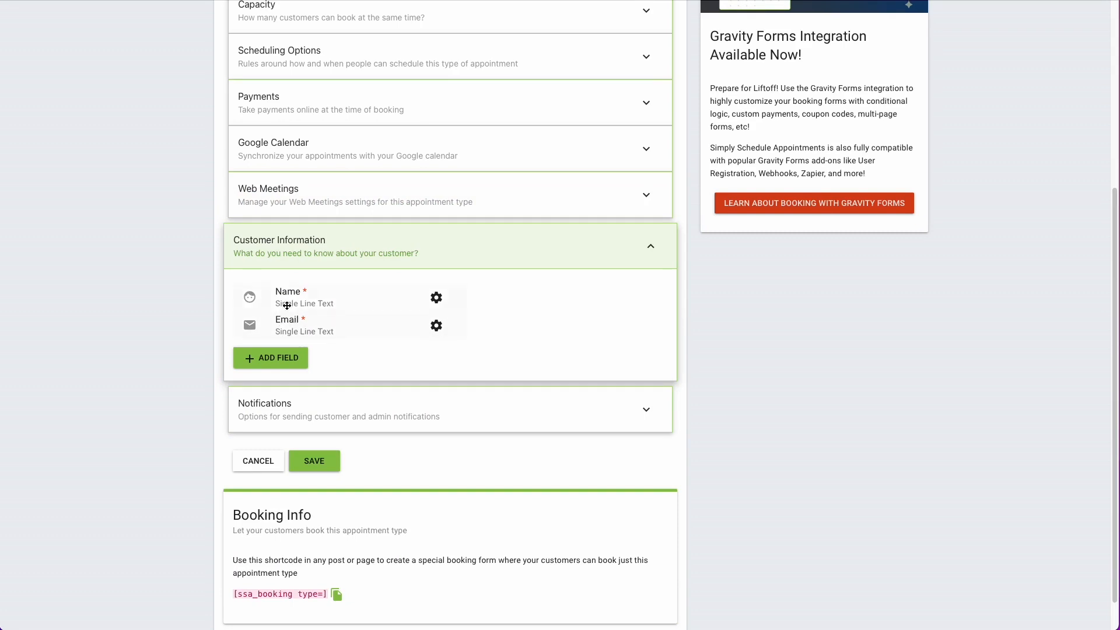
click(277, 359)
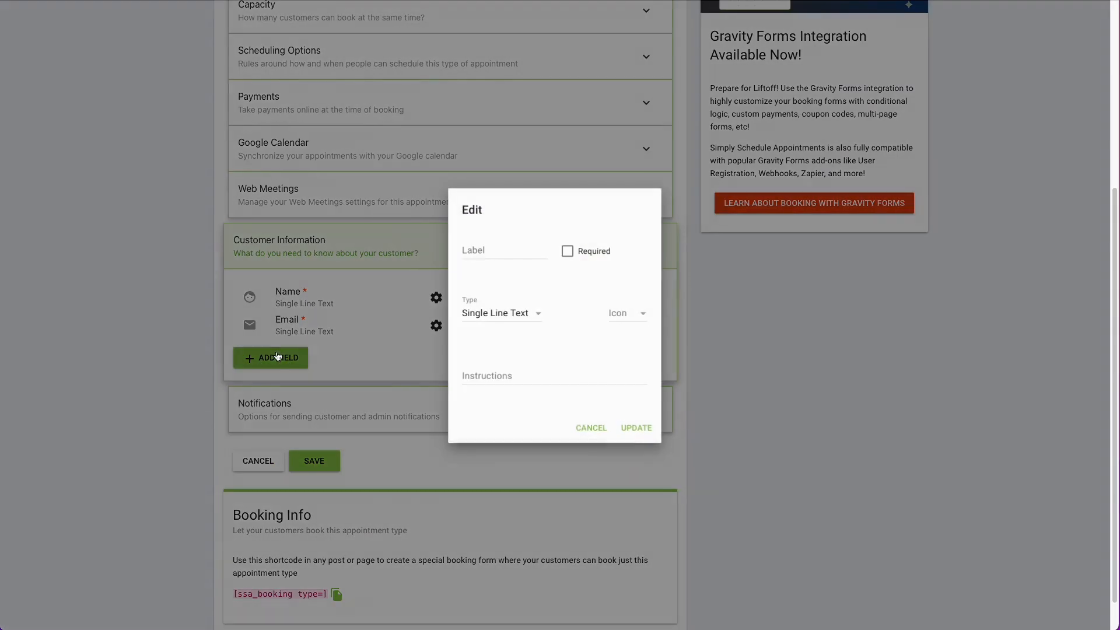
click(507, 252)
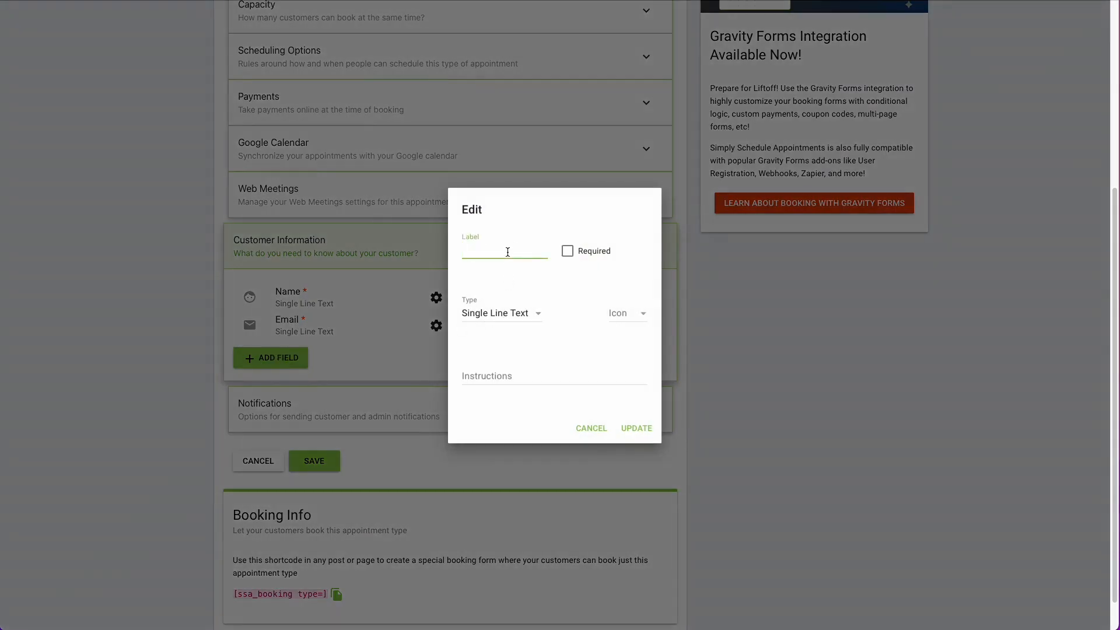
click(511, 314)
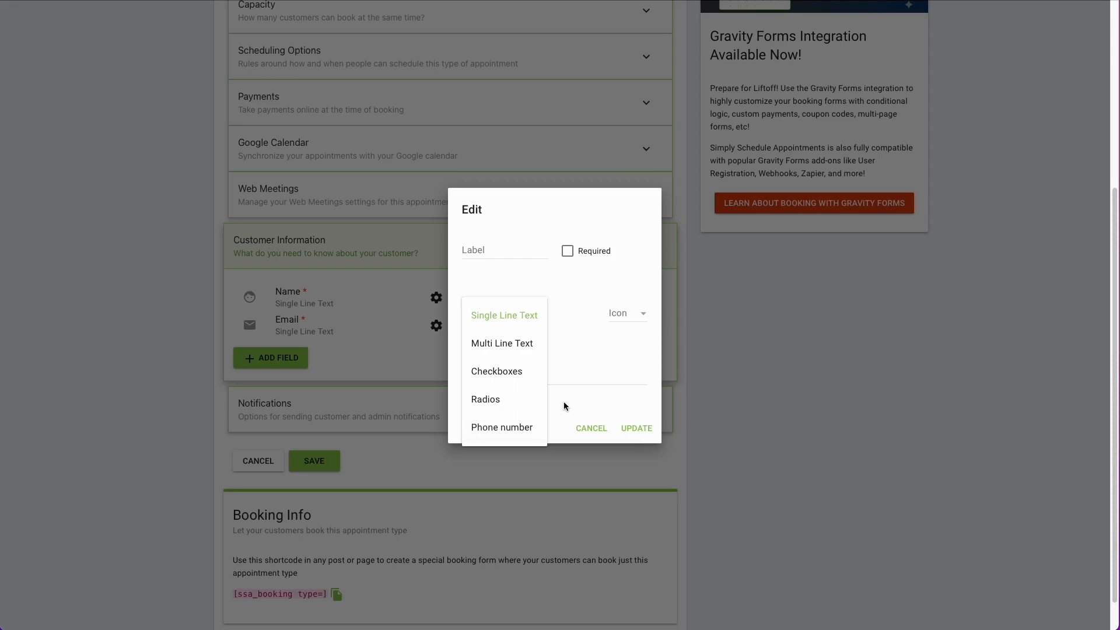
click(590, 427)
click(589, 427)
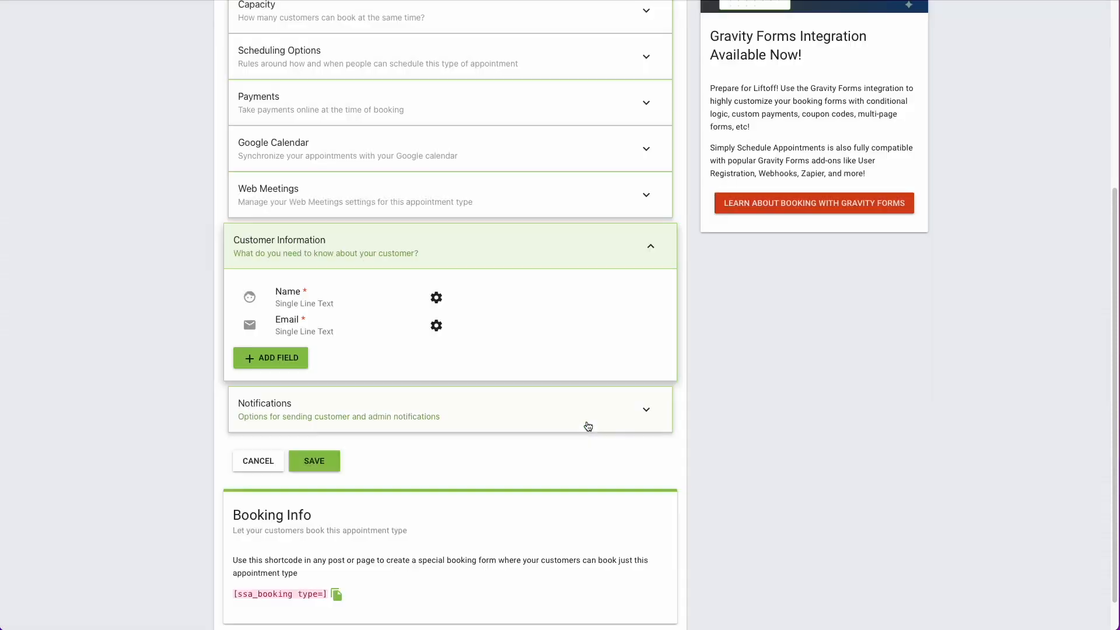
Review the notifications sent for the Group Color Analysis appointment type and save the appointment type.
click(344, 403)
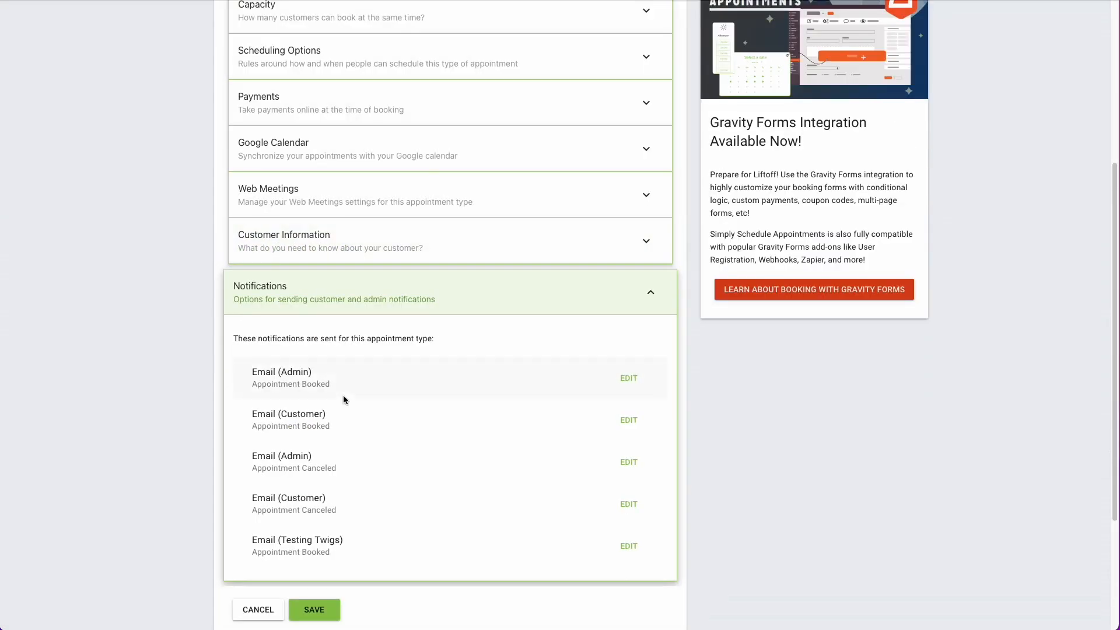
scroll(343, 399, down, 3)
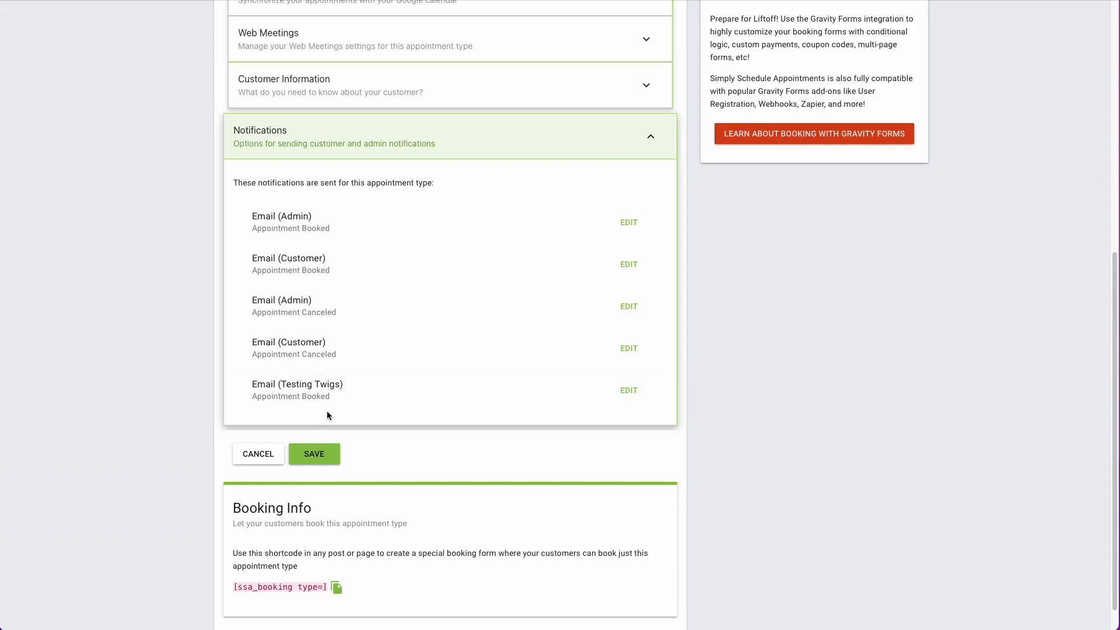
click(324, 460)
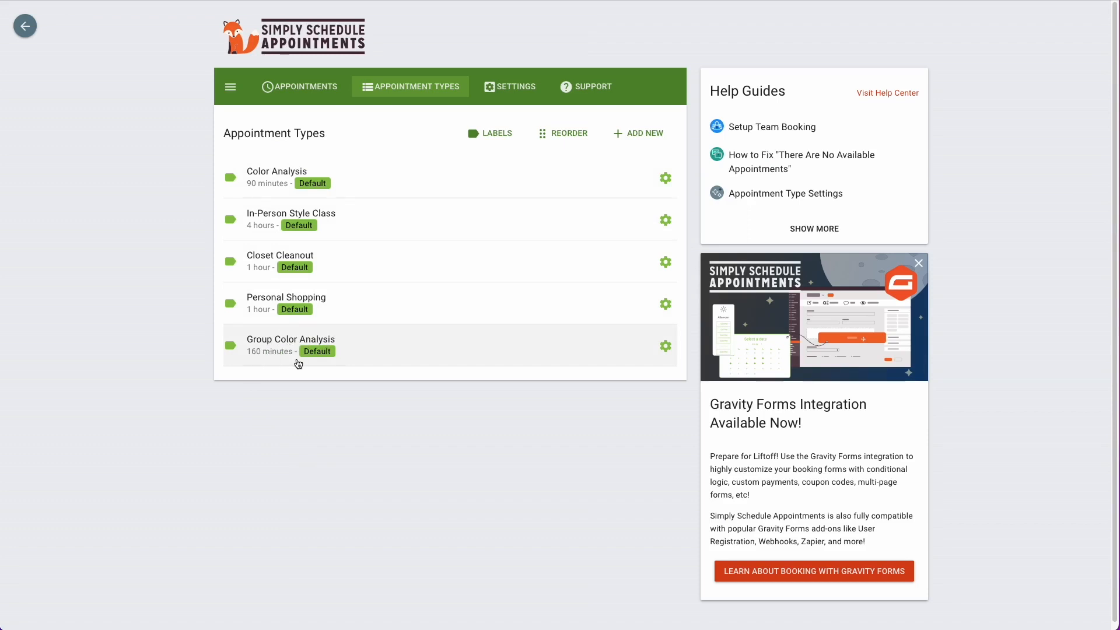
Leave the appointment types list and return to the WordPress dashboard.
click(26, 25)
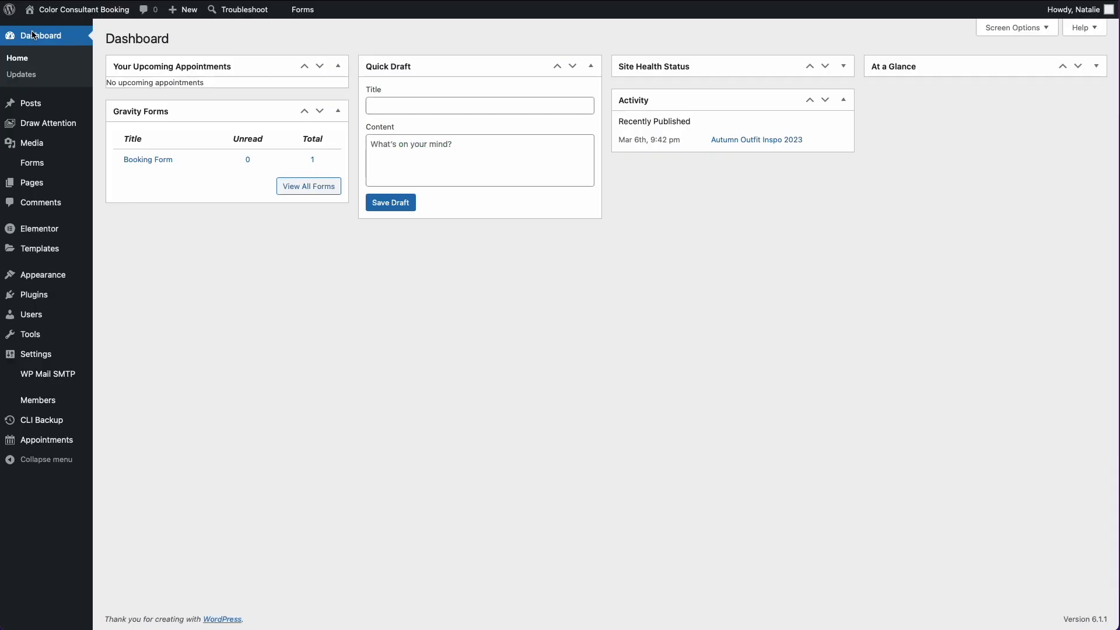
Open the website's booking section and choose the Group Color Analysis appointment on March 24, 2023 at 9:00 AM.
click(45, 27)
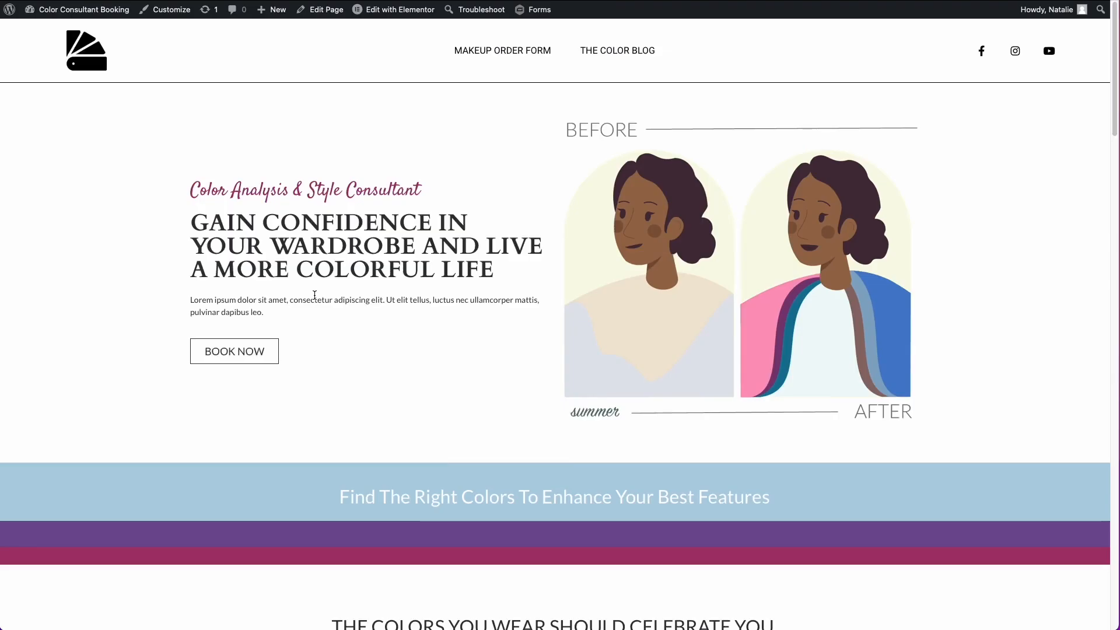
click(248, 357)
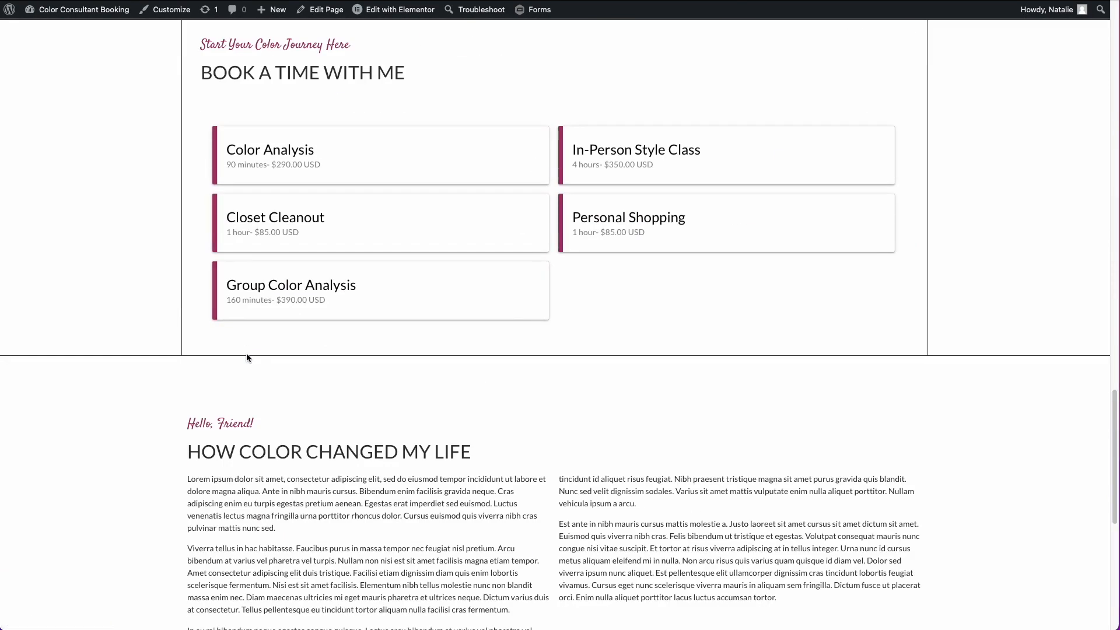
click(324, 327)
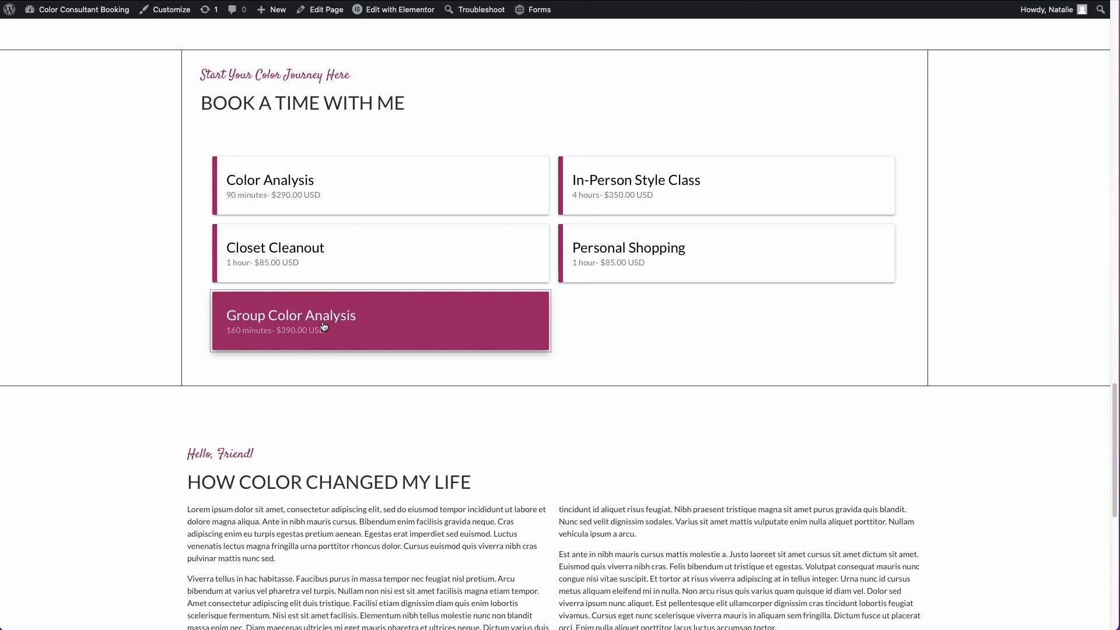
click(354, 336)
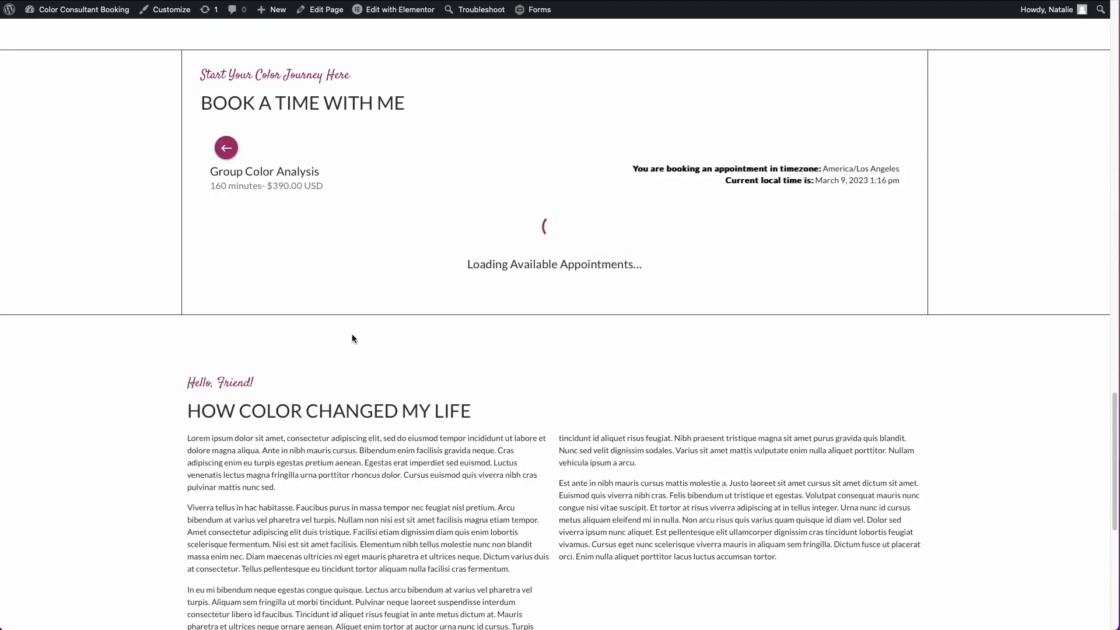
click(629, 379)
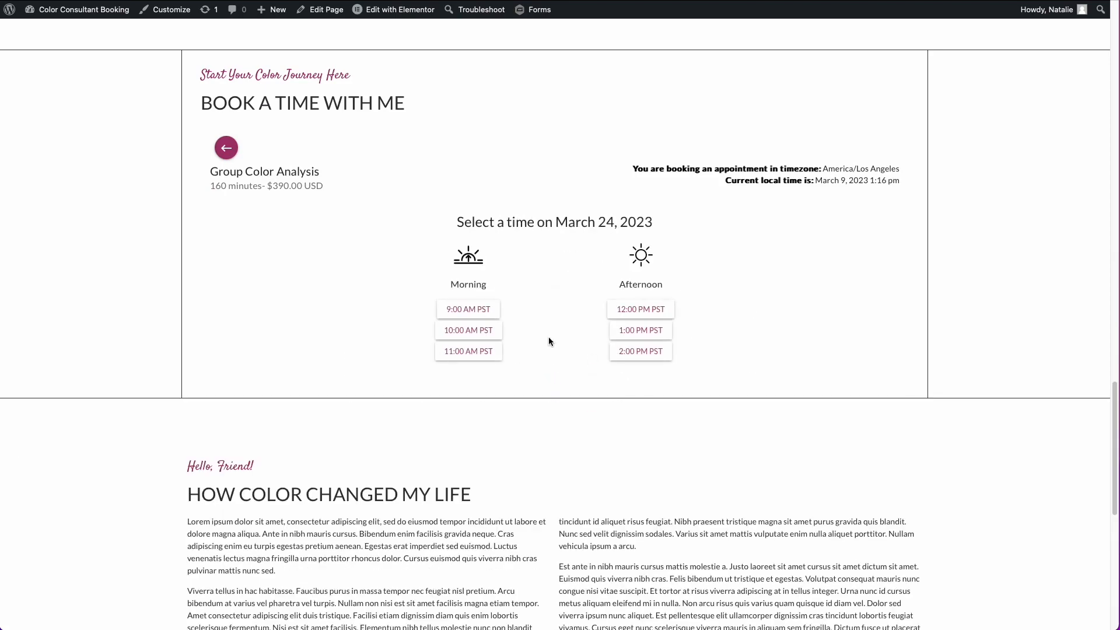
click(472, 311)
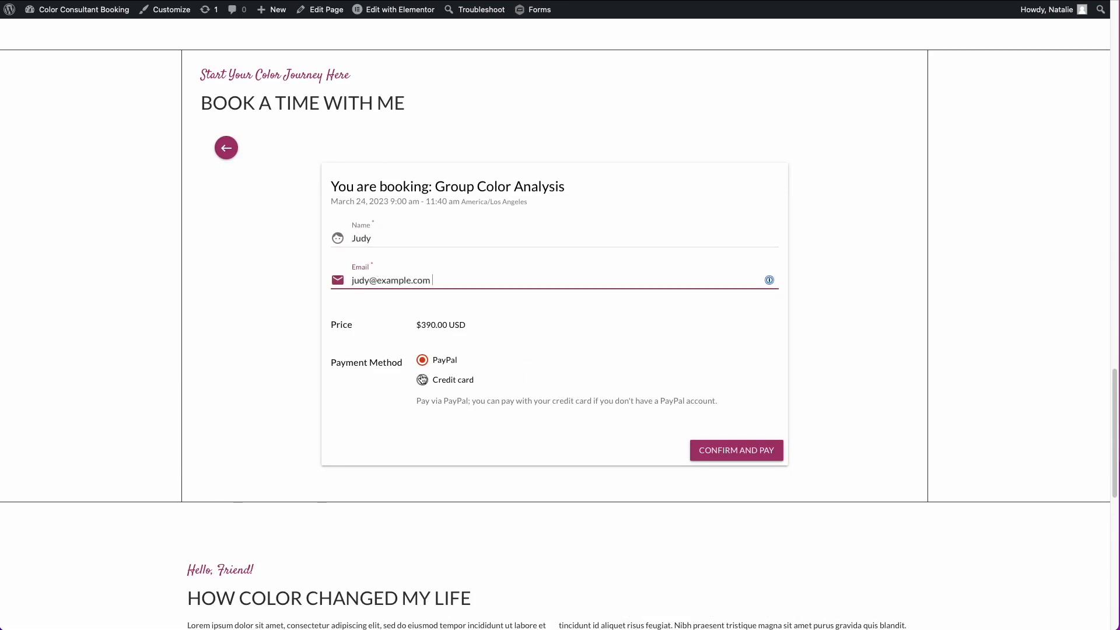
Fill in the customer's name and email, choose credit card payment, enter the card details and ZIP code, and book the appointment.
click(422, 380)
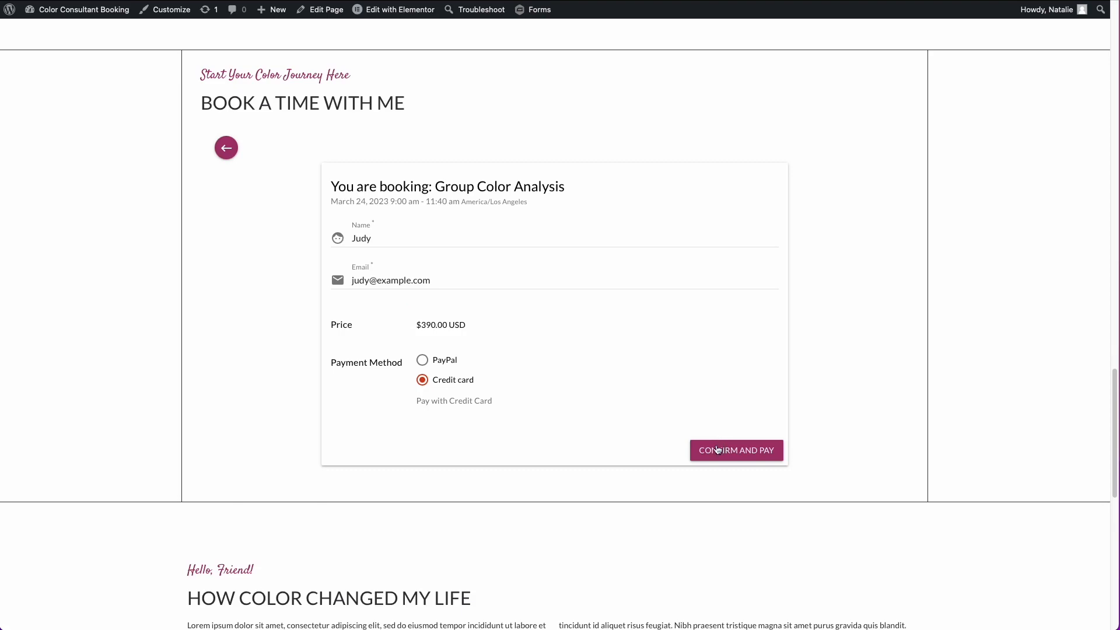
click(719, 451)
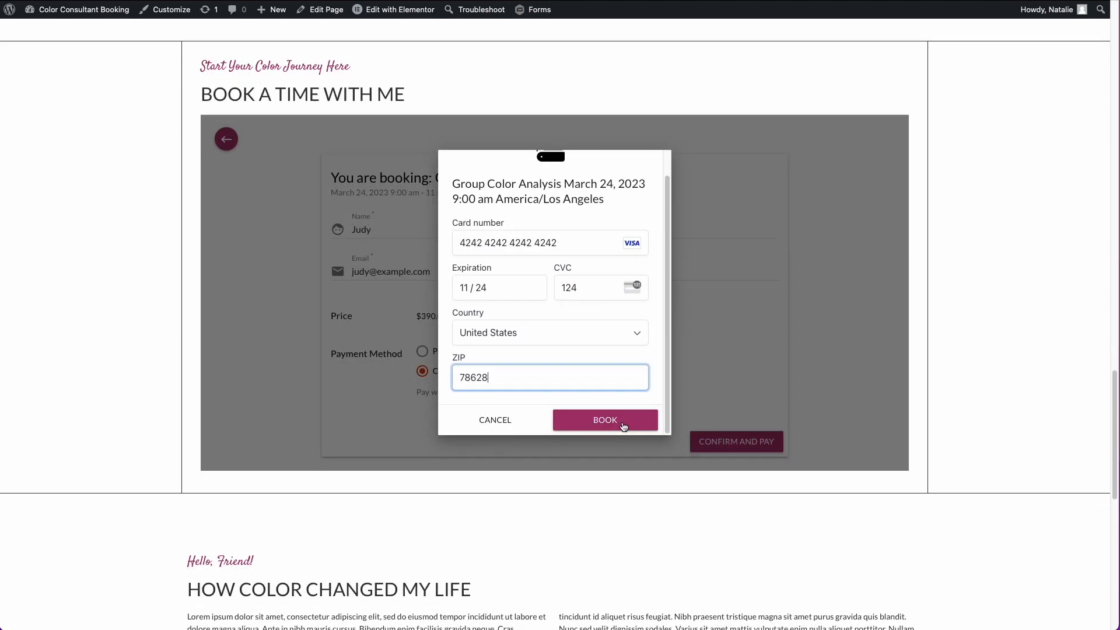
click(623, 427)
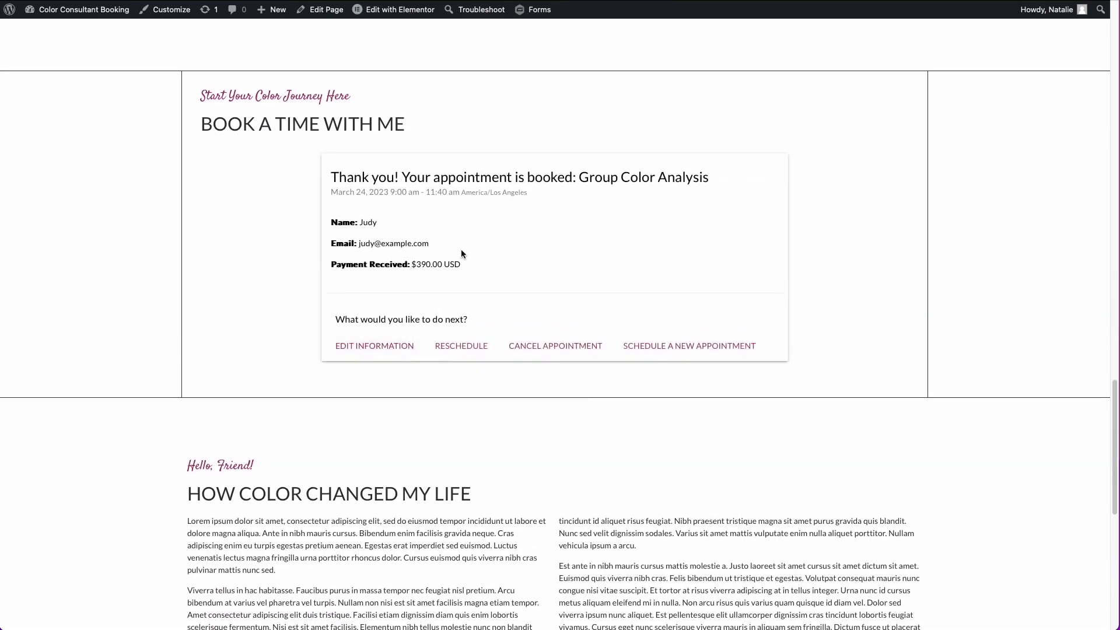
Review the payment received and follow-up options on the booking confirmation, and return to the appointment types for scheduling a new appointment.
drag(412, 264, 454, 265)
click(454, 268)
click(461, 344)
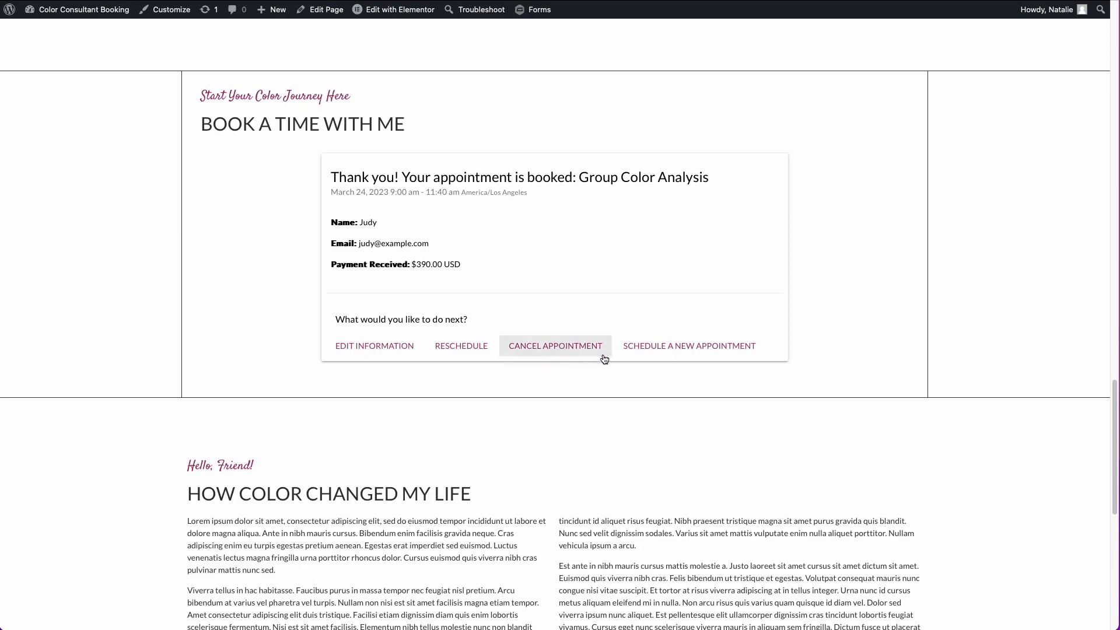
click(647, 348)
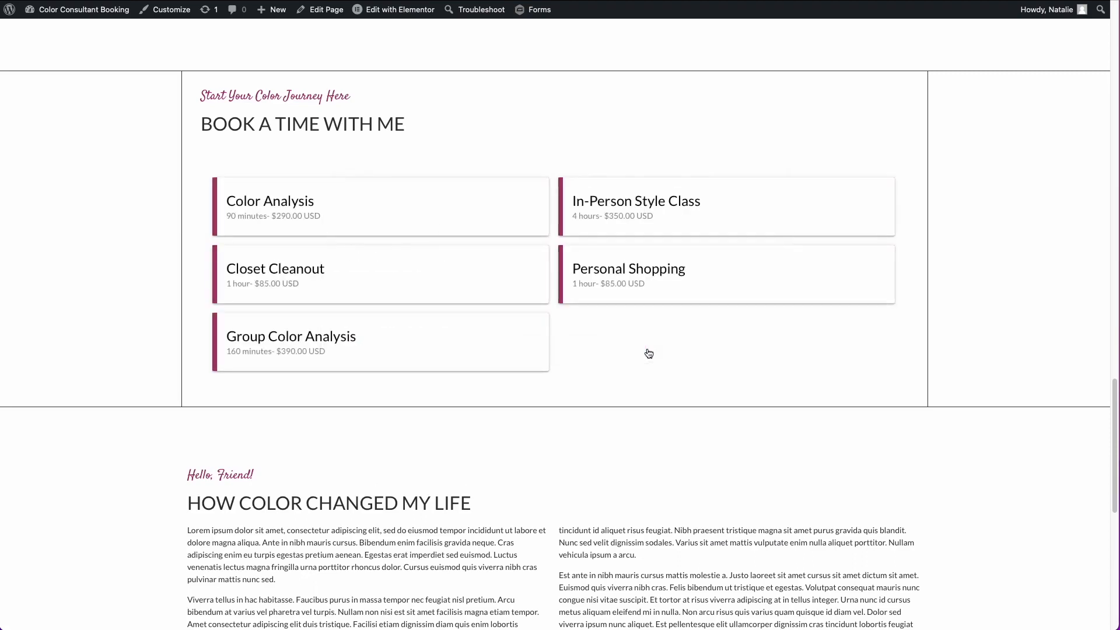
click(548, 365)
Return to the WordPress dashboard and open the details of the upcoming Group Color Analysis appointment.
click(71, 19)
mouse_move(55, 440)
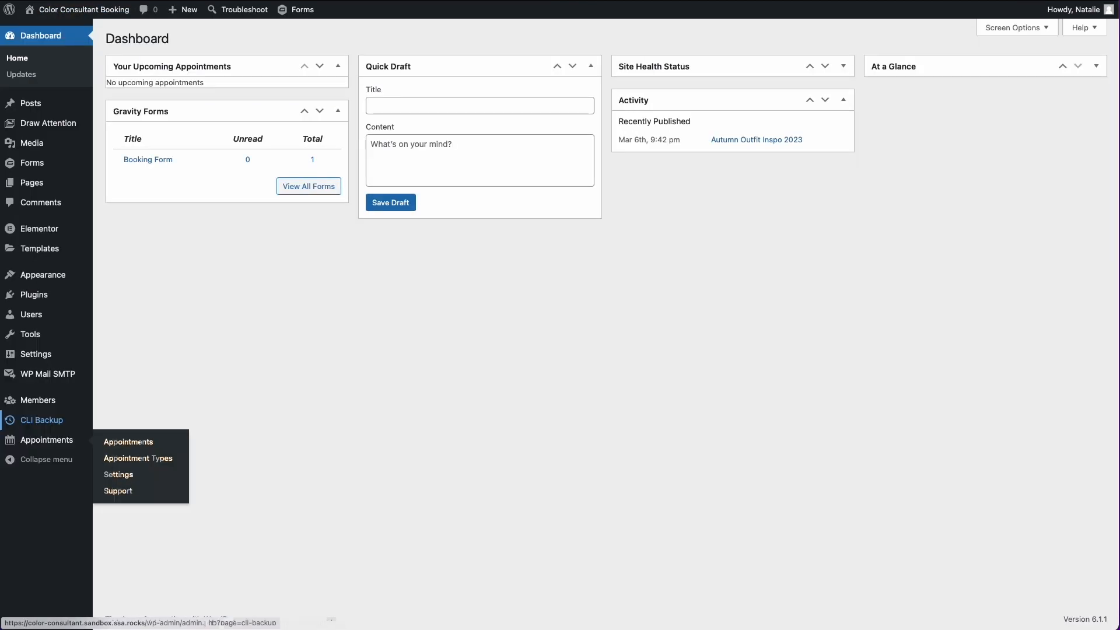
click(115, 444)
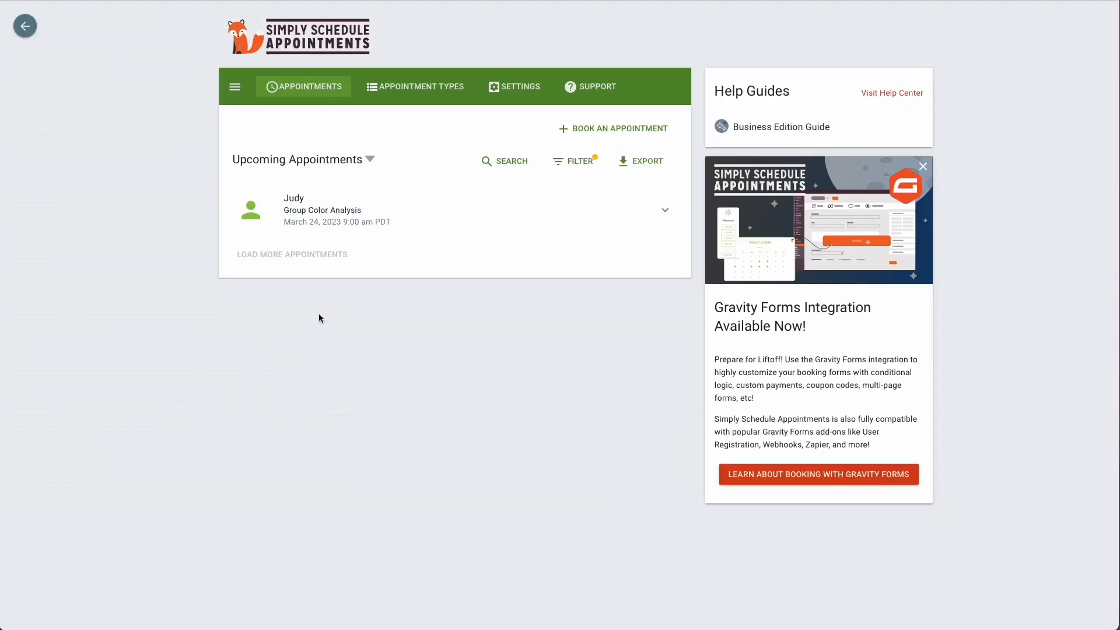
click(364, 229)
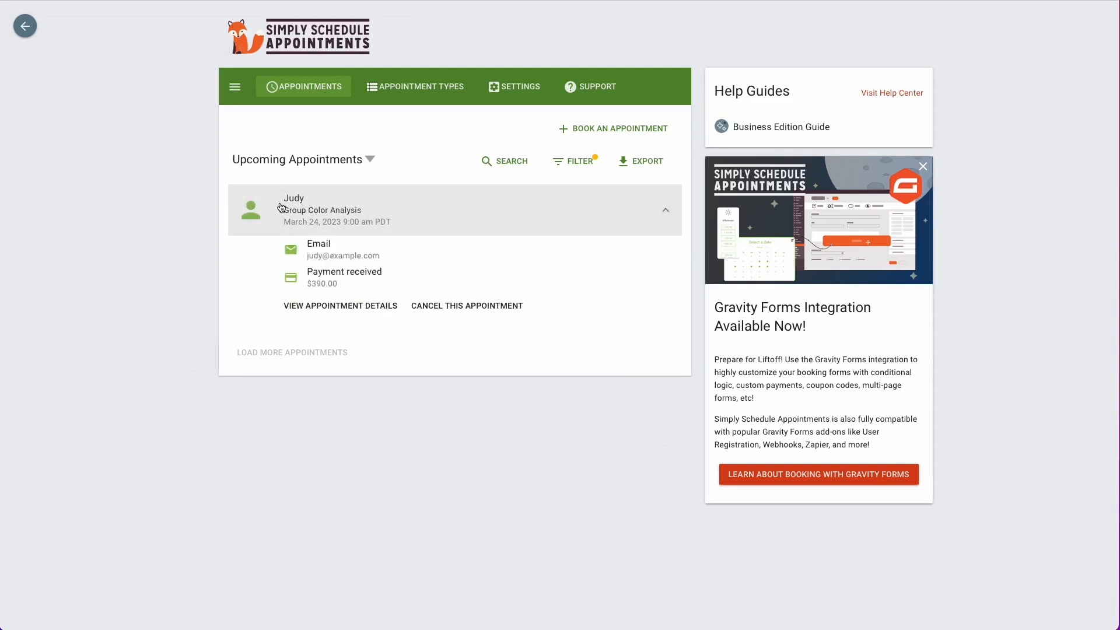
click(336, 304)
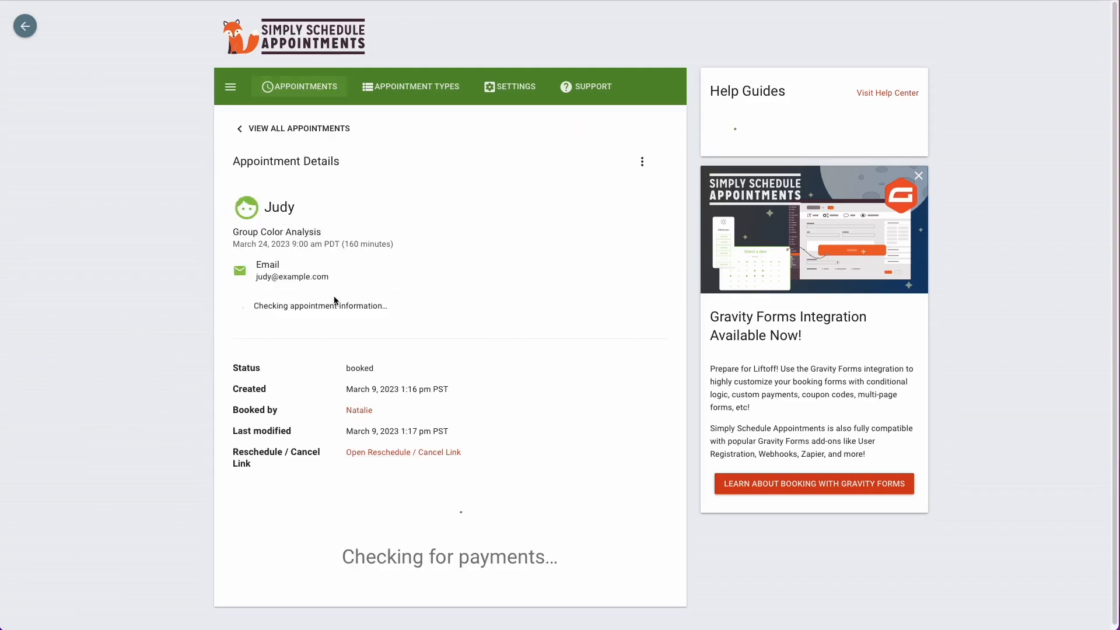
Examine the appointment's booking page information, status, payment information, and scheduled date.
scroll(335, 300, down, 3)
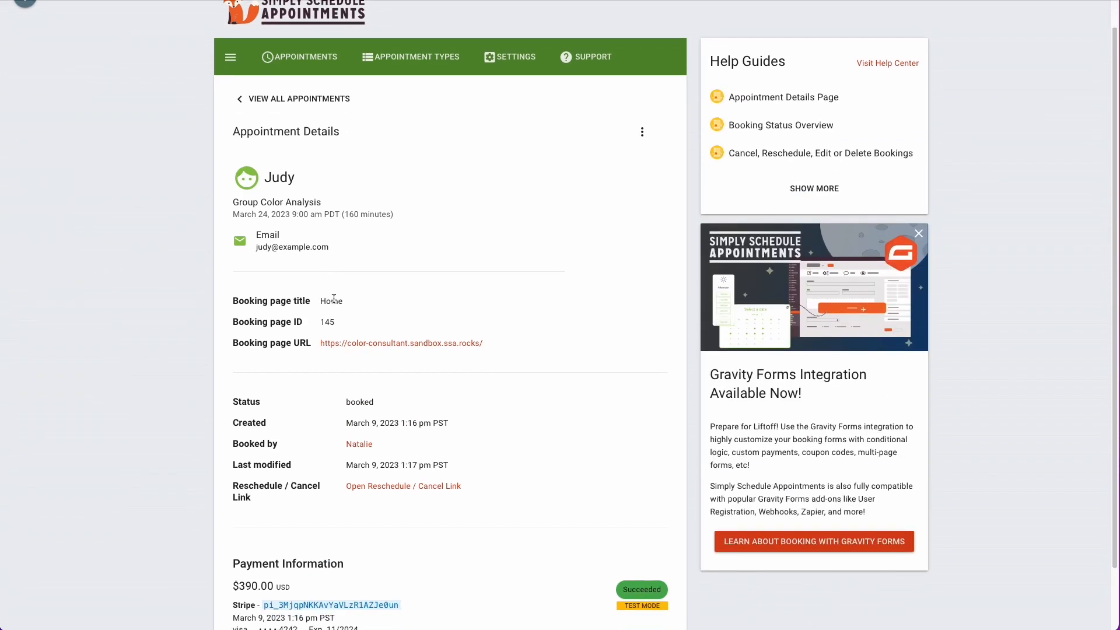
scroll(336, 303, down, 1)
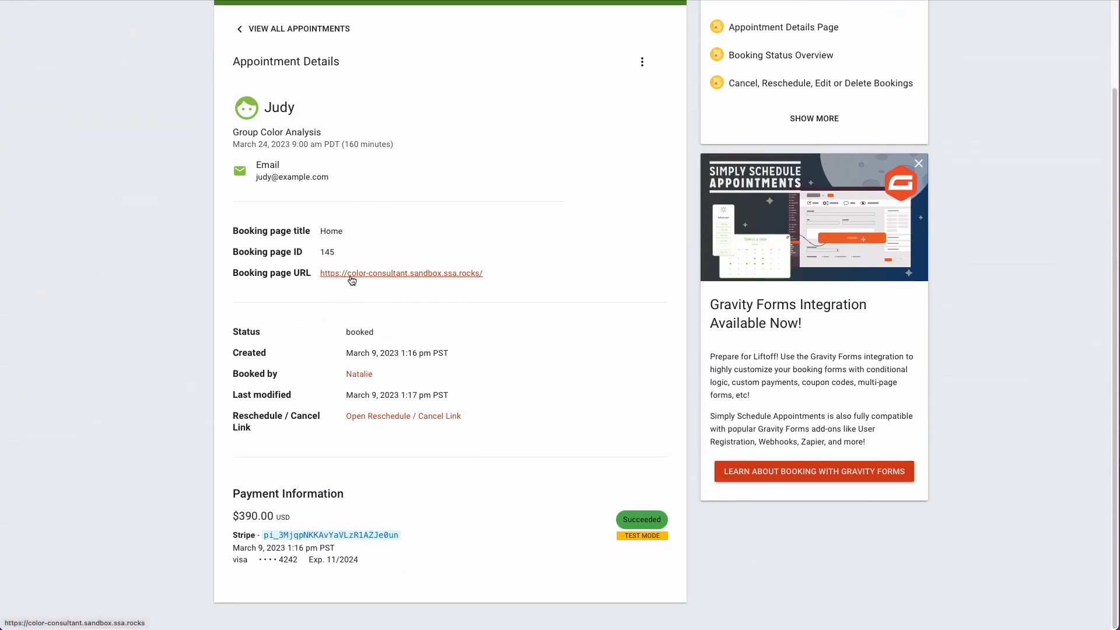
triple_click(367, 331)
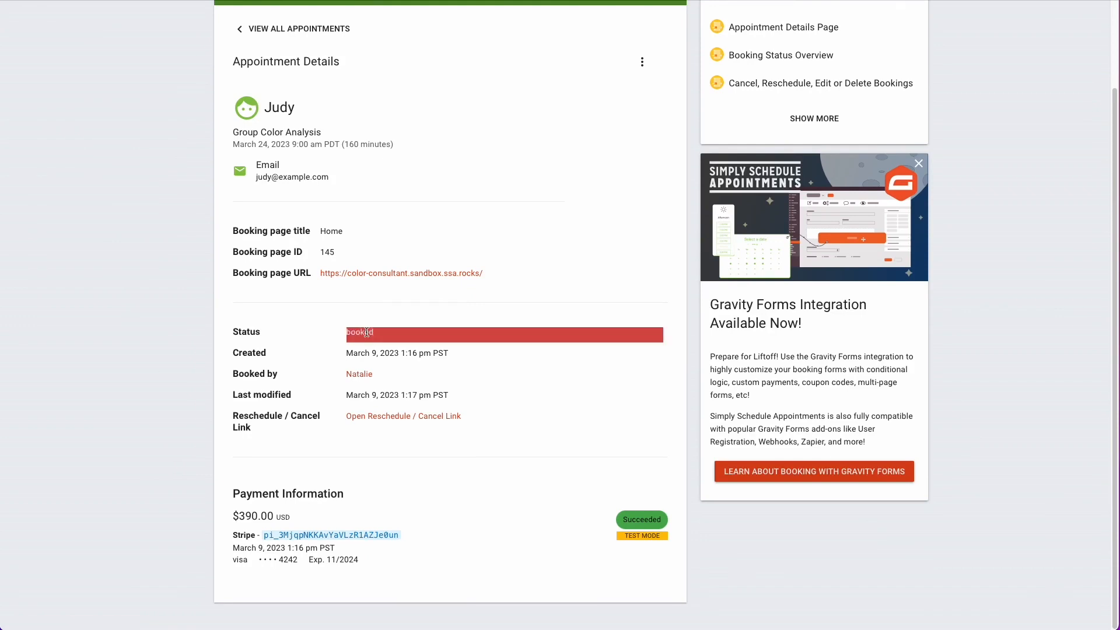
triple_click(320, 494)
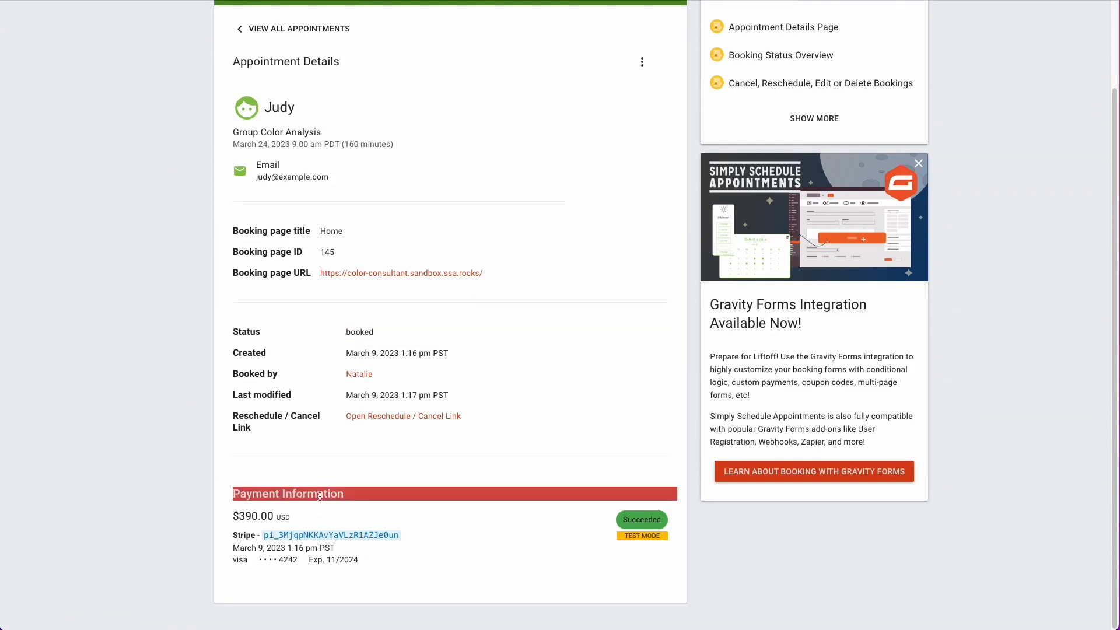
click(387, 555)
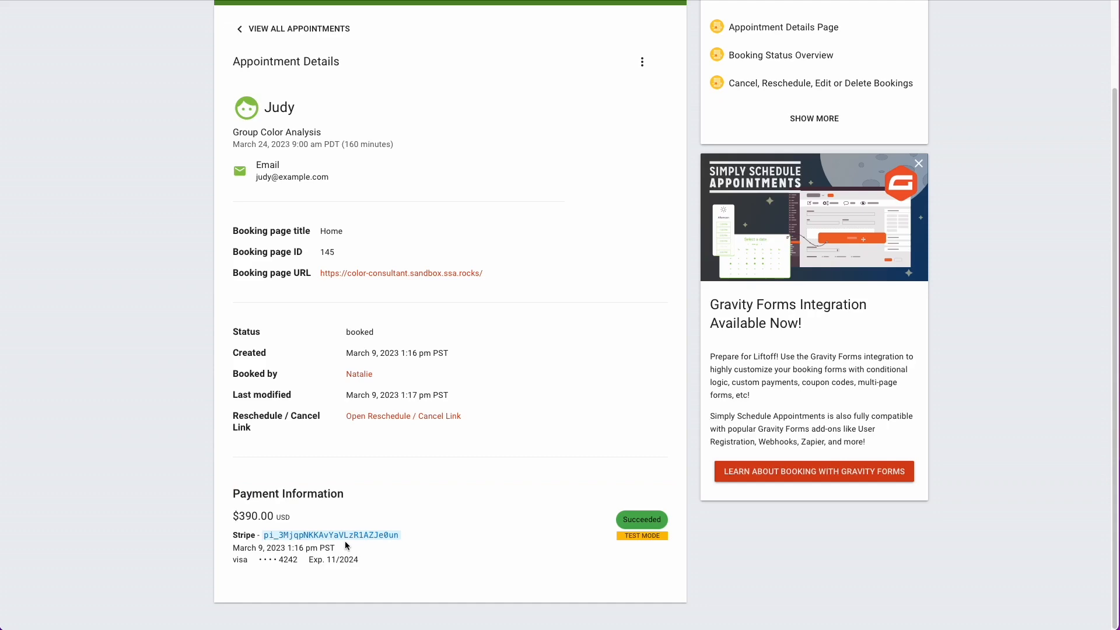
scroll(382, 252, up, 2)
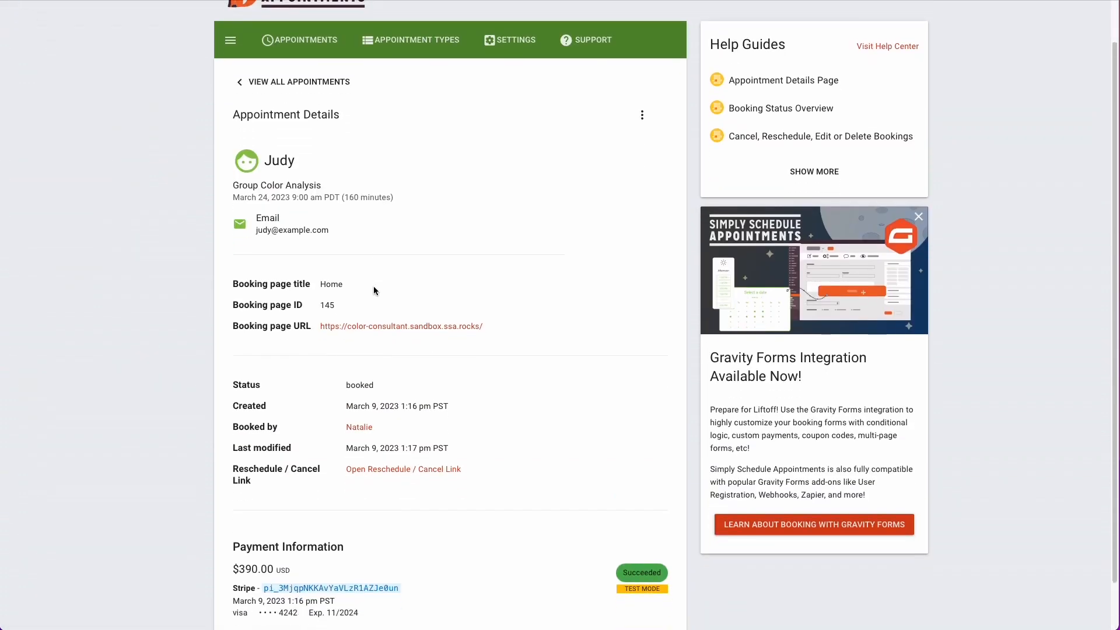
scroll(374, 291, up, 1)
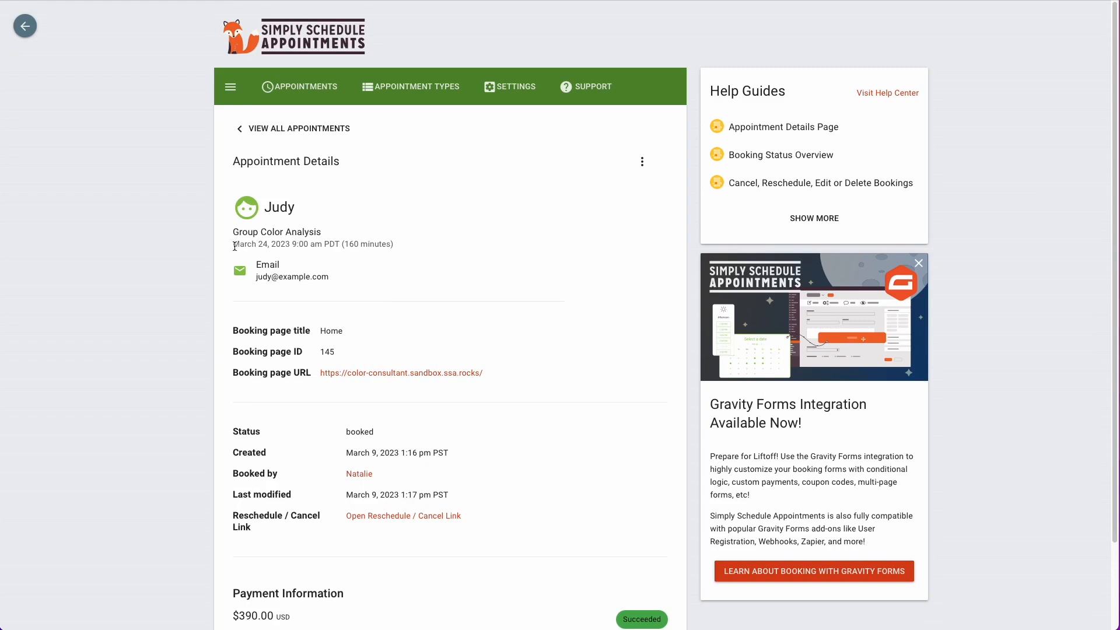
drag(235, 247, 288, 249)
click(287, 249)
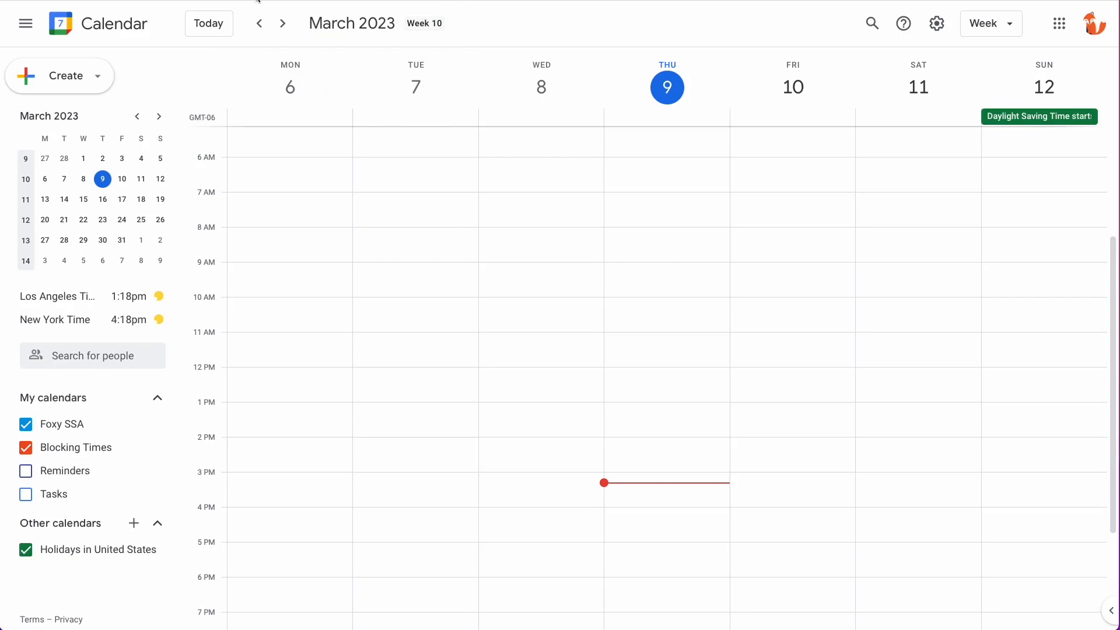
In Google Calendar, open the Group Color Analysis event on March 24, 2023 and examine the parts of its title.
click(282, 23)
click(283, 24)
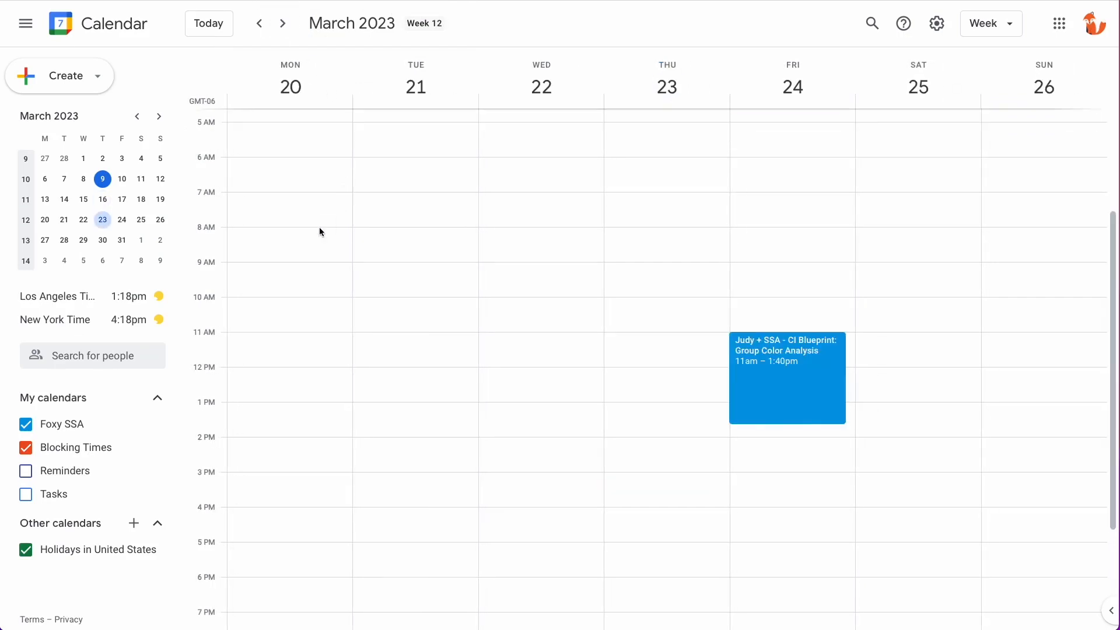
click(765, 390)
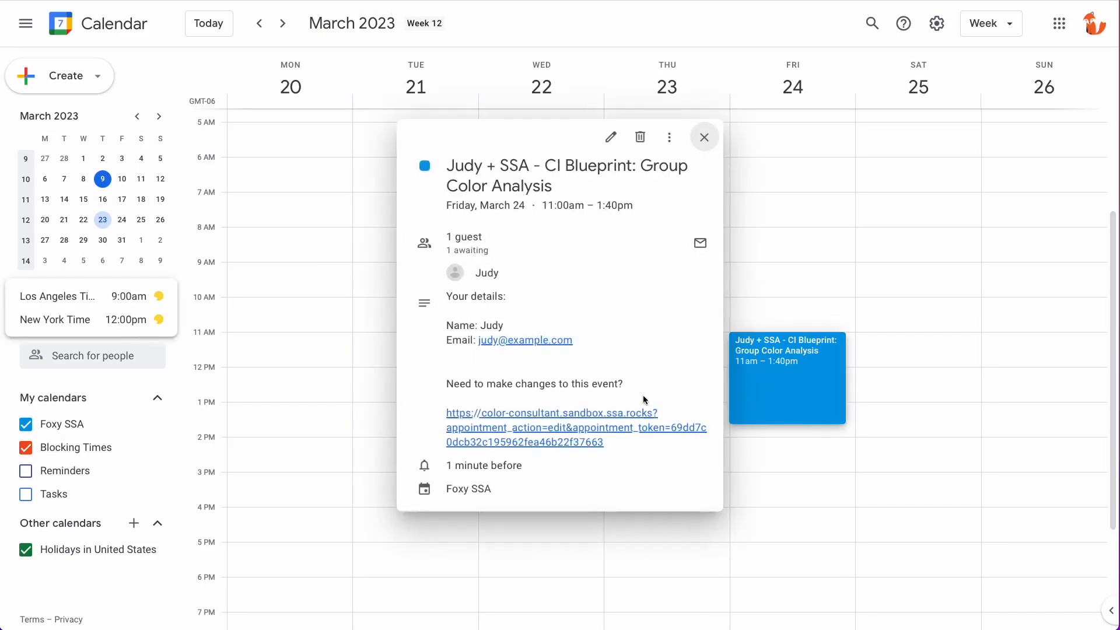
double_click(481, 169)
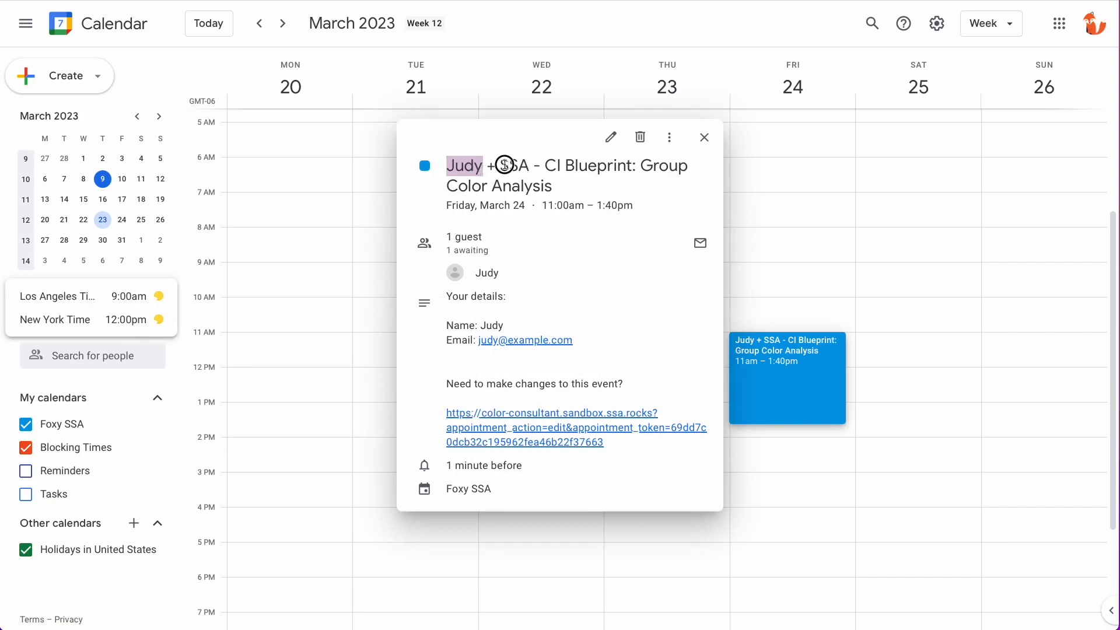
drag(500, 166, 639, 165)
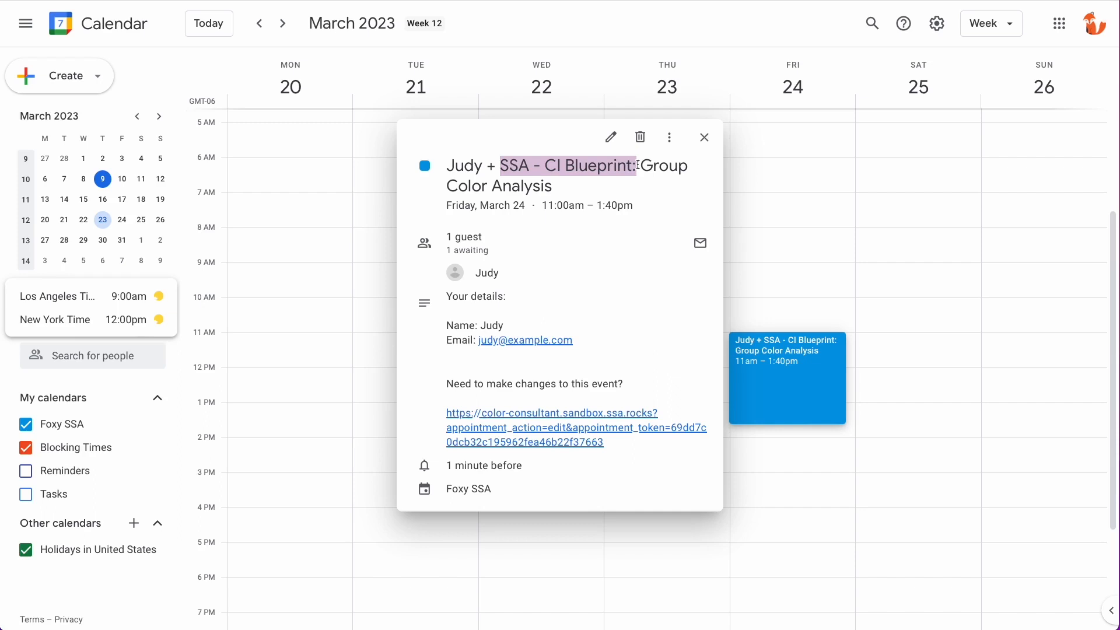
drag(638, 166, 650, 181)
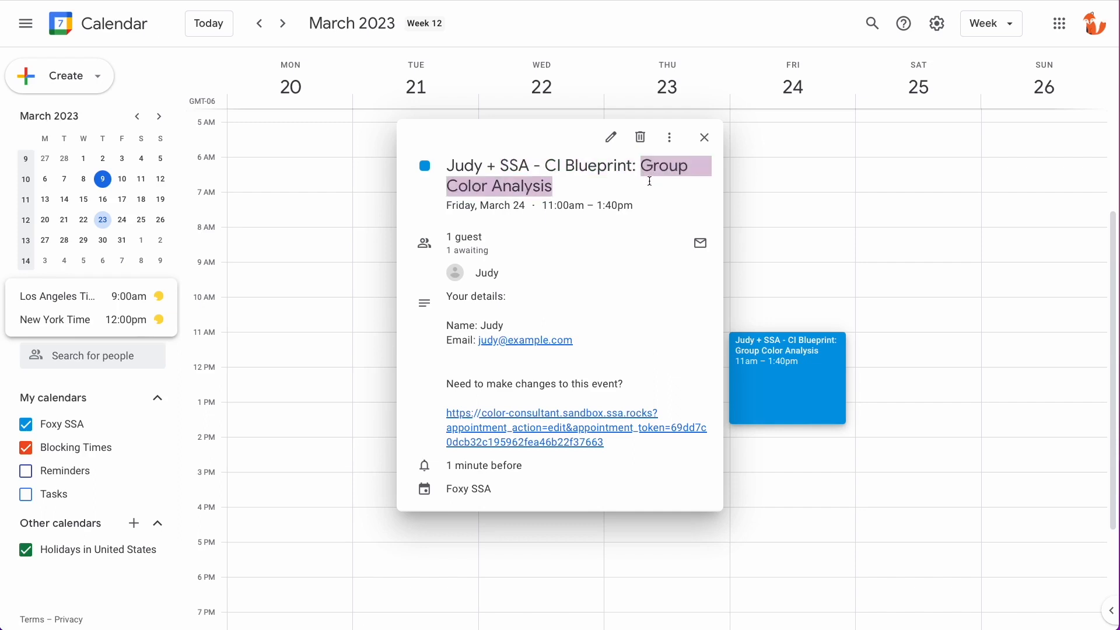
Review the customer details in the calendar event and follow its link for making changes to the appointment.
click(439, 330)
mouse_move(455, 280)
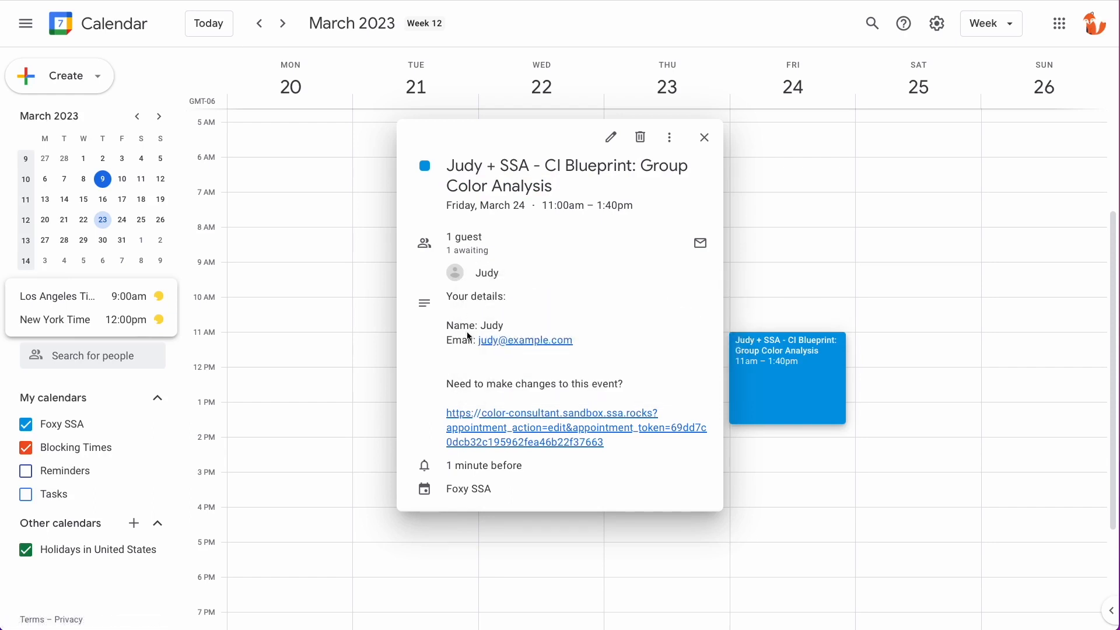
click(514, 418)
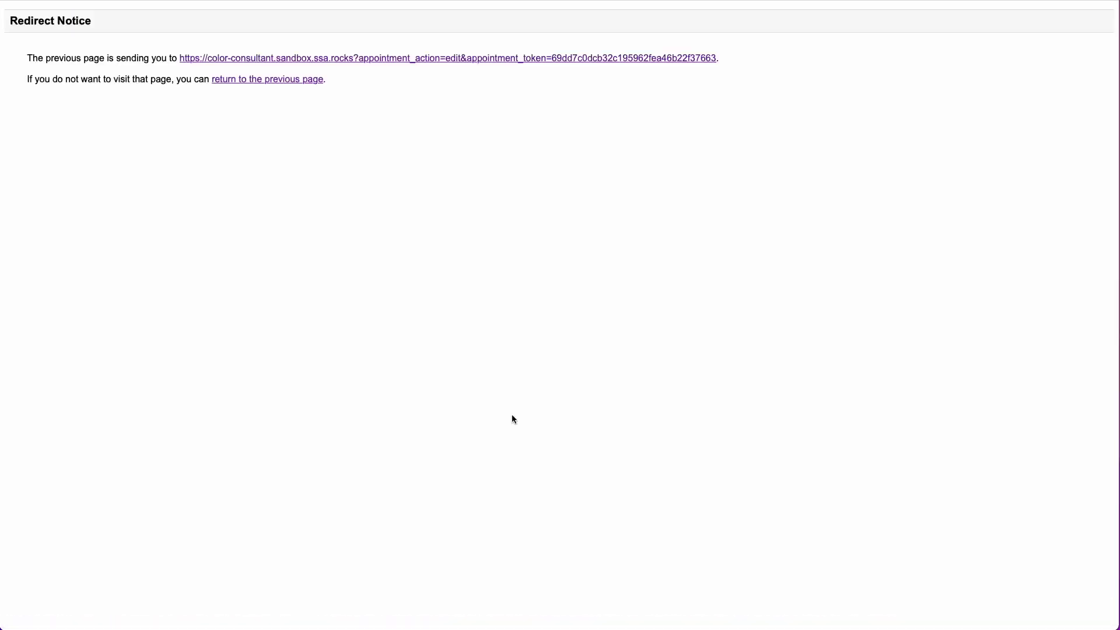
click(348, 59)
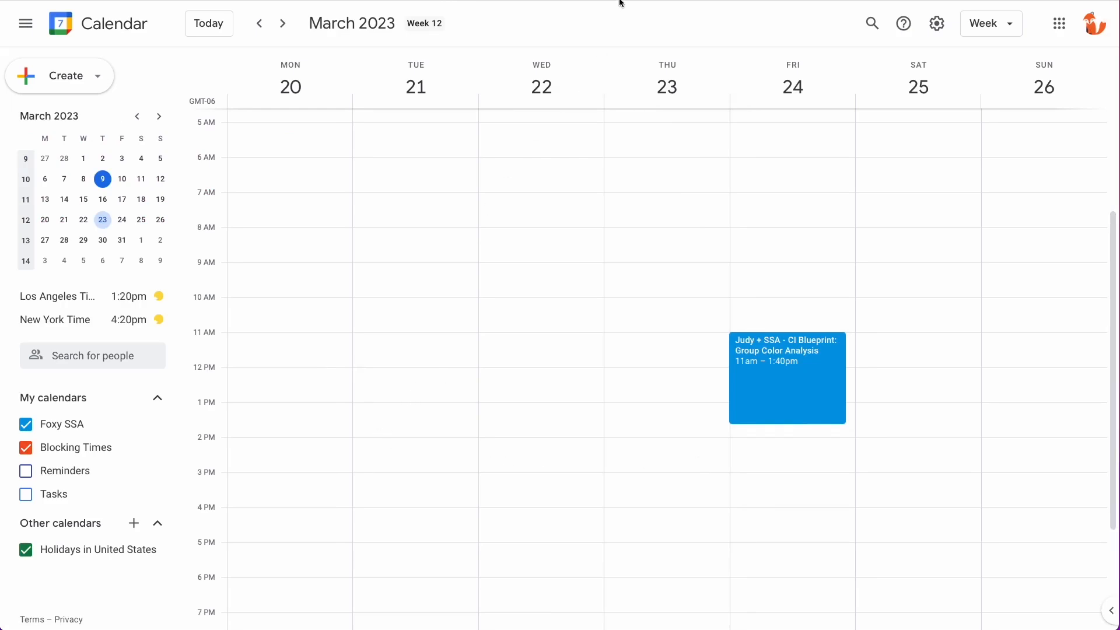
Return to the WordPress dashboard and open the Email (Customer) notification for booked appointments for editing.
mouse_move(621, 3)
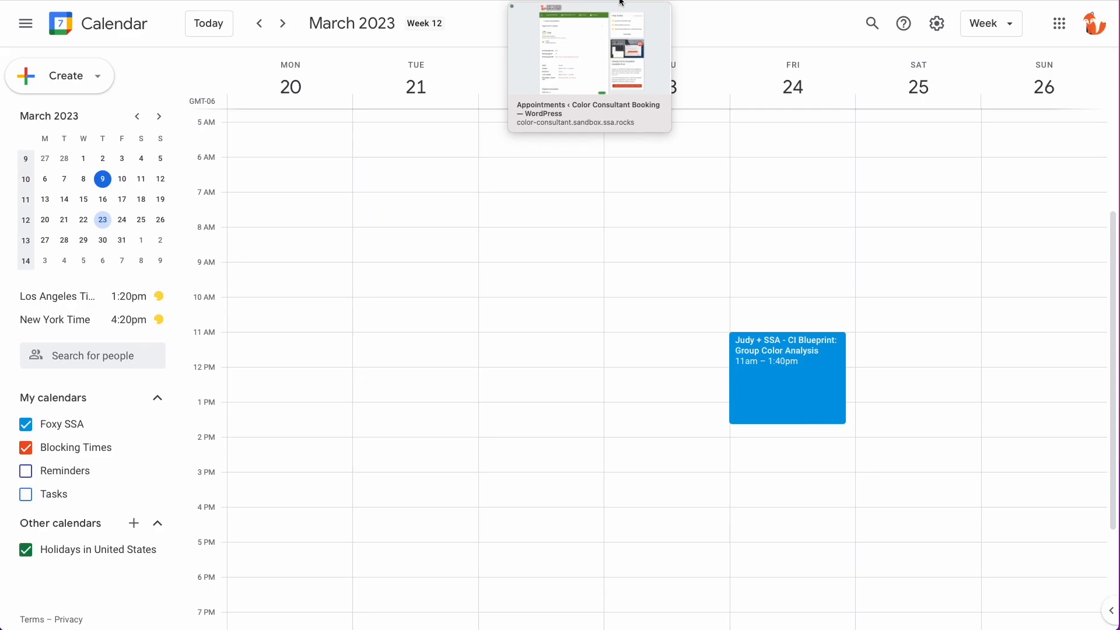
click(622, 2)
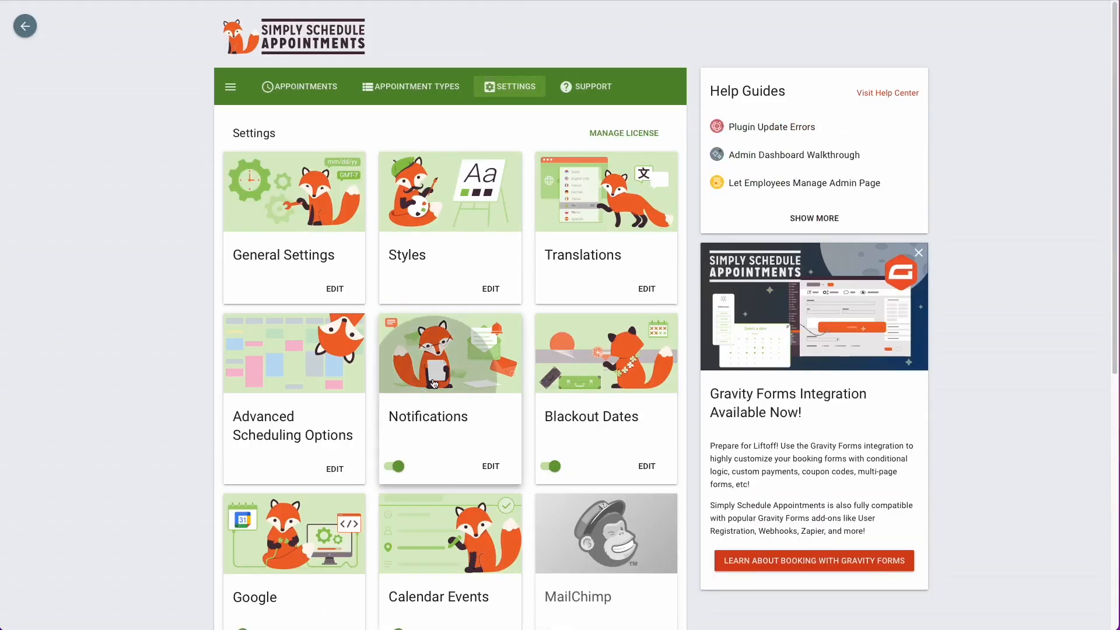
click(432, 384)
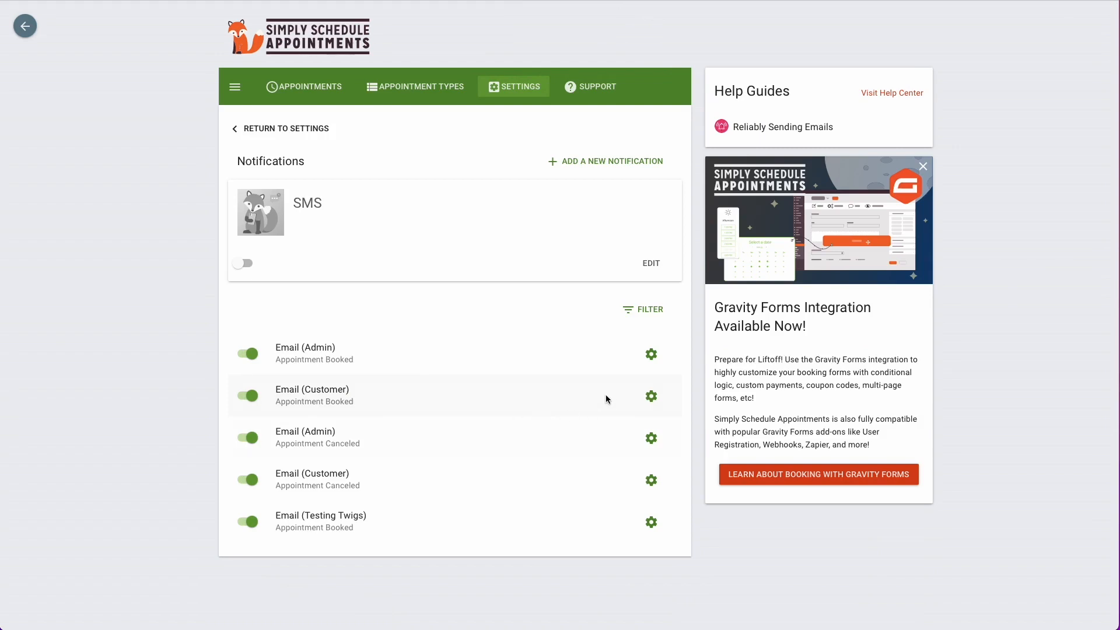
click(650, 397)
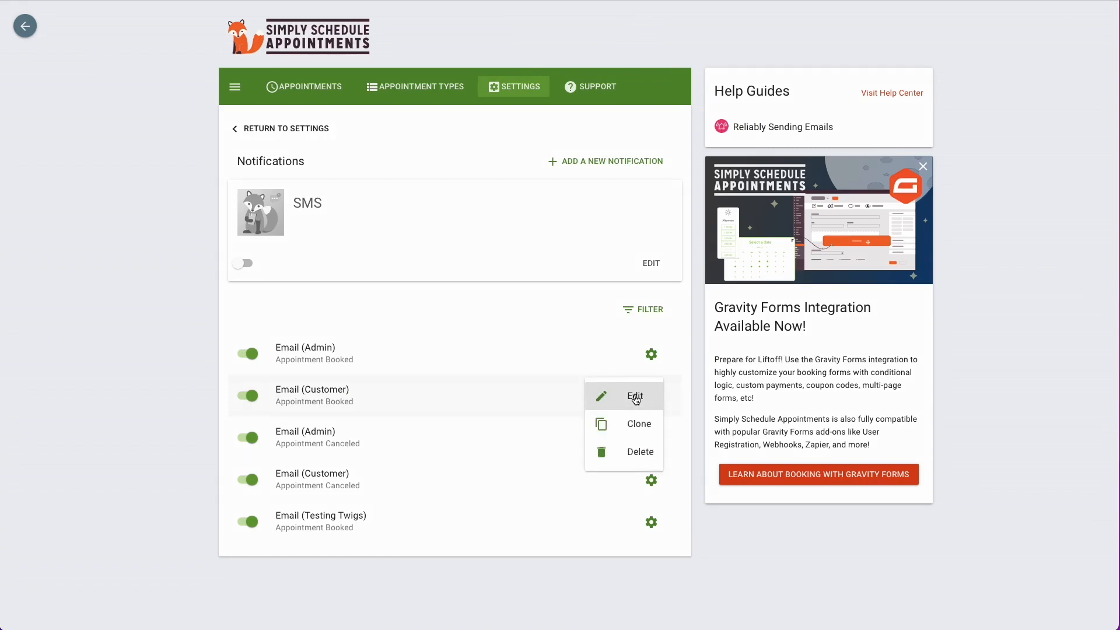
click(637, 397)
scroll(438, 412, down, 1)
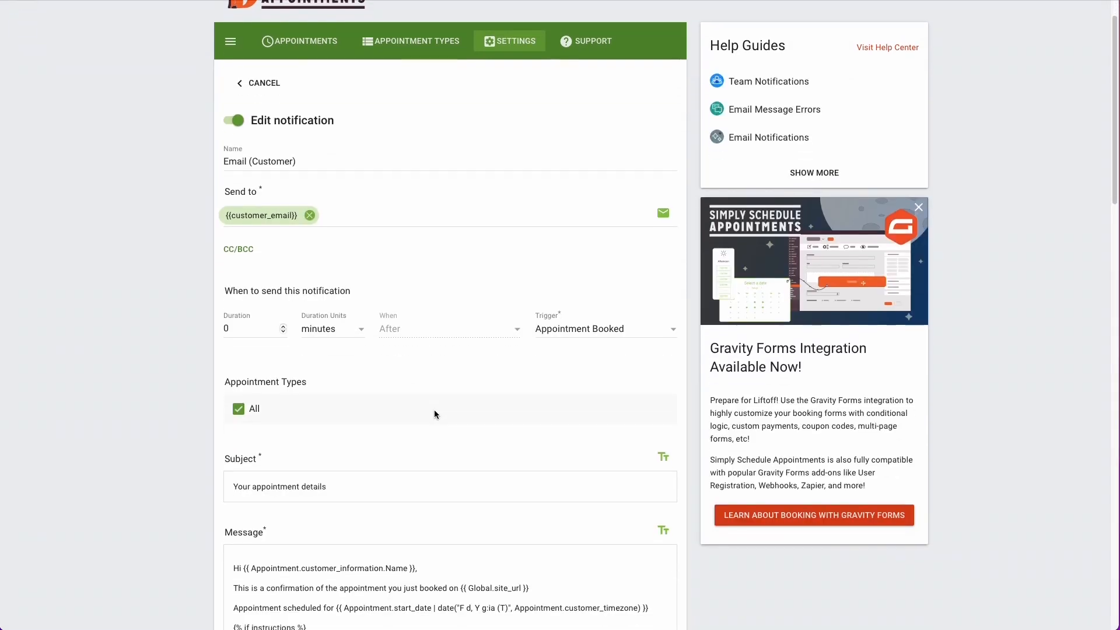
Review the notification's name, its recipient, and the variables available for the Send to field.
click(242, 161)
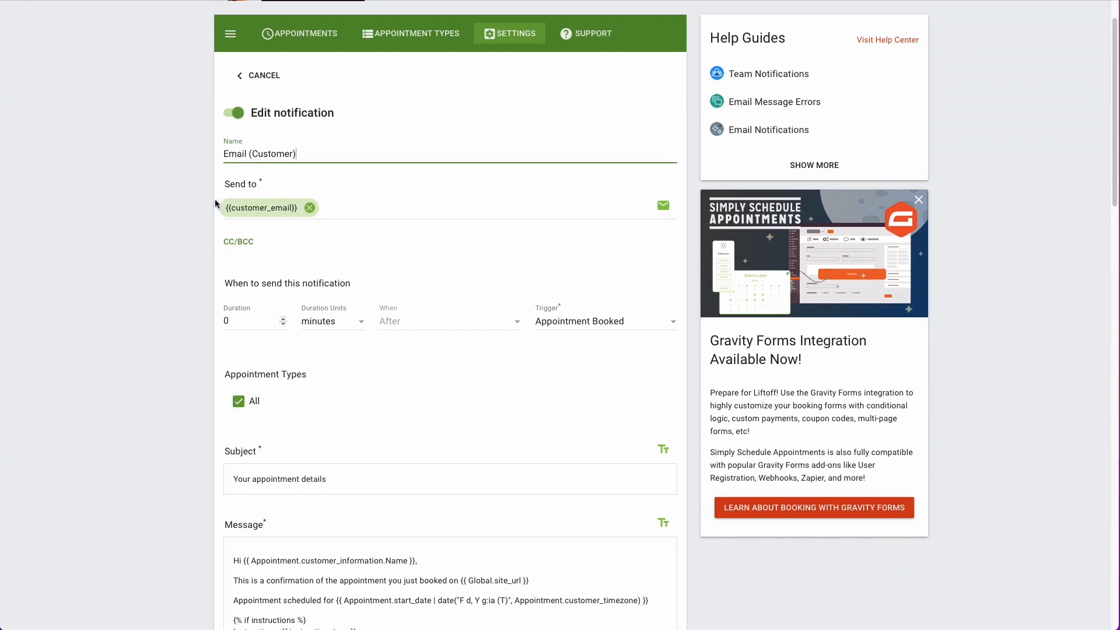
triple_click(226, 161)
click(226, 161)
click(272, 175)
click(668, 213)
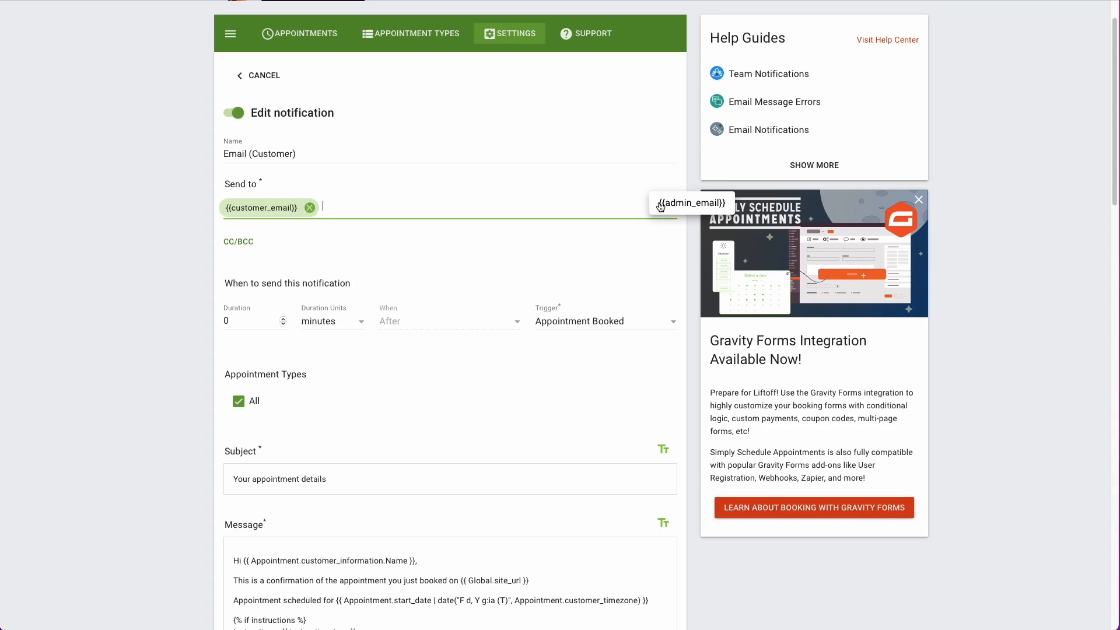
click(528, 227)
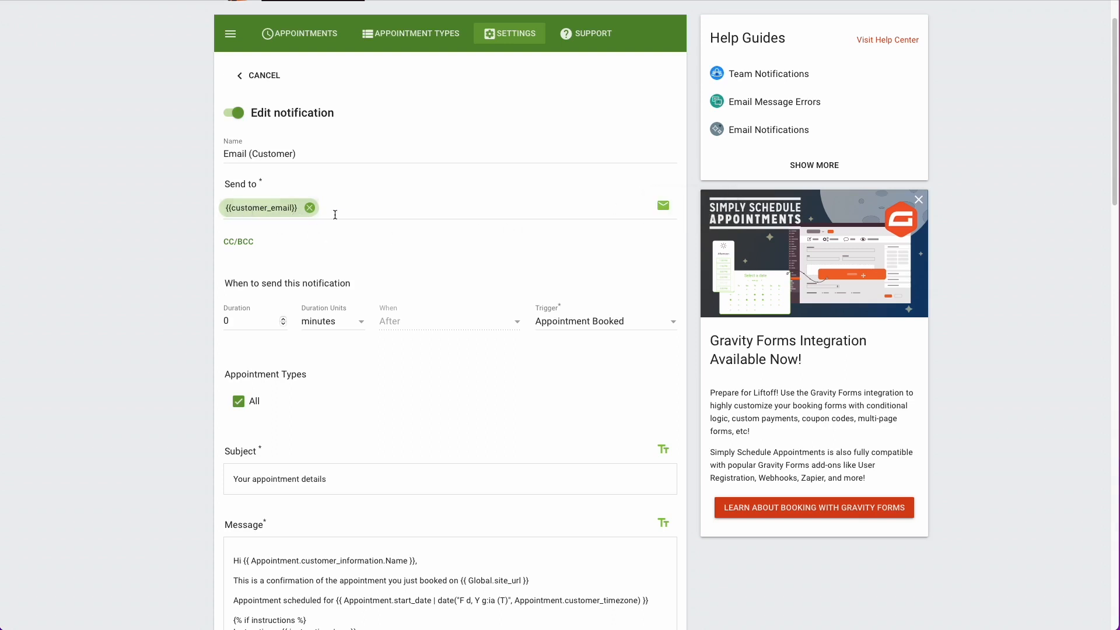
Add another e-mail address as a recipient of the customer notification and check its CC and BCC fields.
click(349, 215)
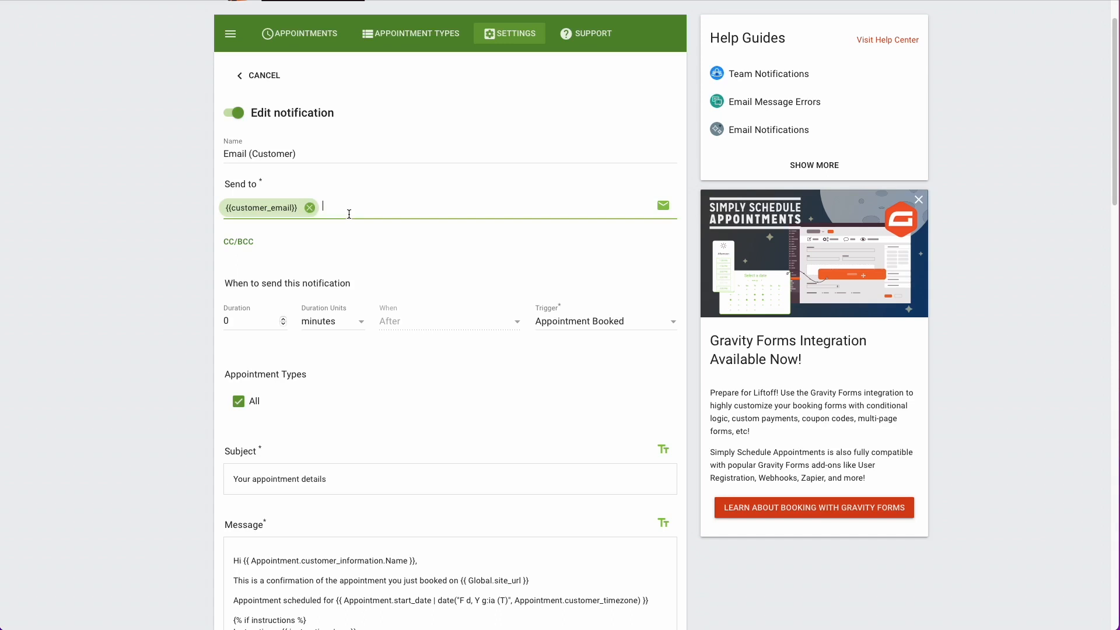
text(your@email.com)
key(Return)
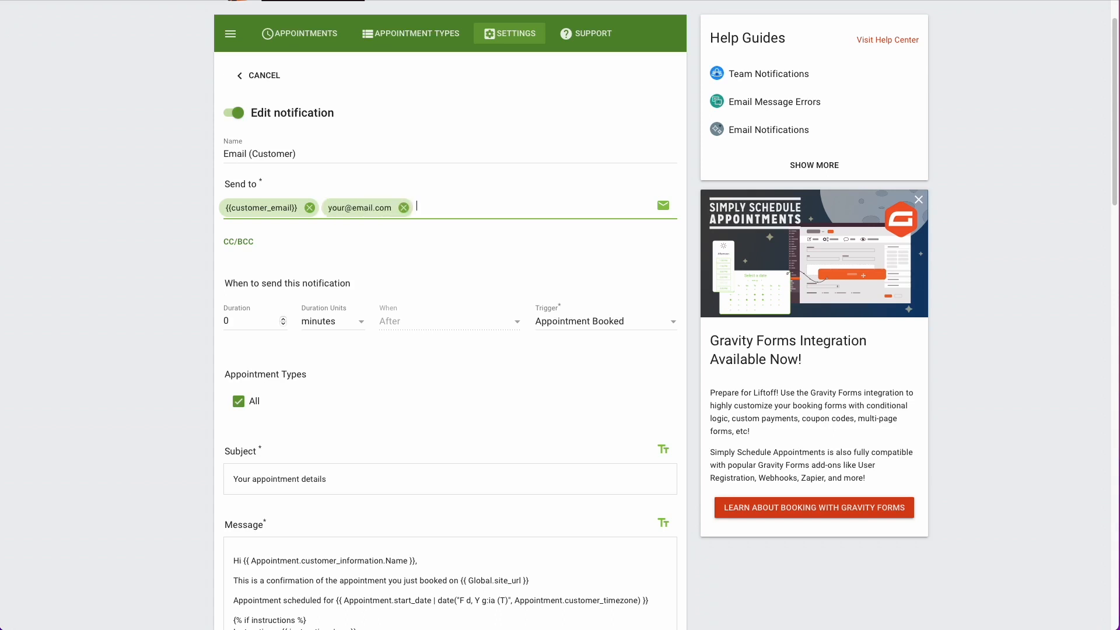
click(243, 243)
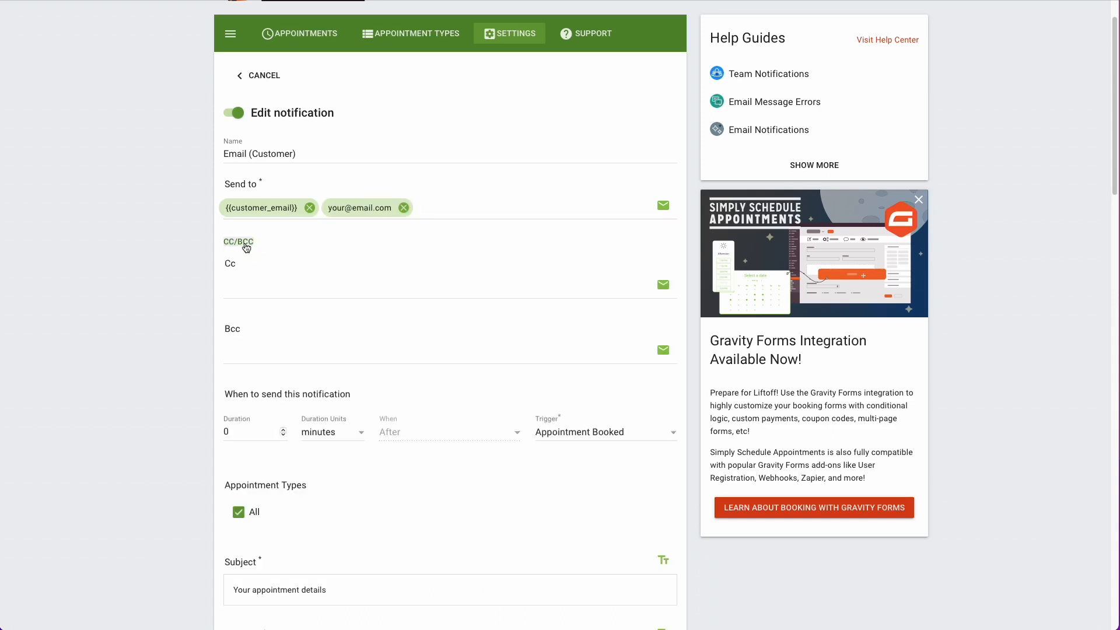
click(245, 243)
Try timing the notification by the Time of Appointment trigger with a duration of 1 and a different duration unit.
scroll(248, 247, down, 1)
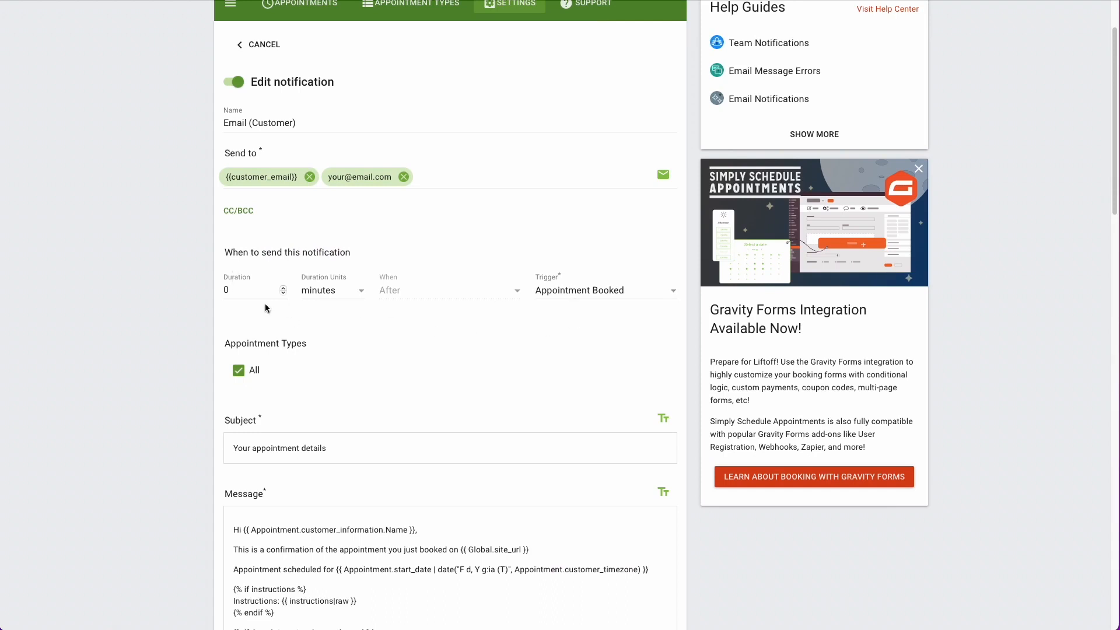
click(549, 293)
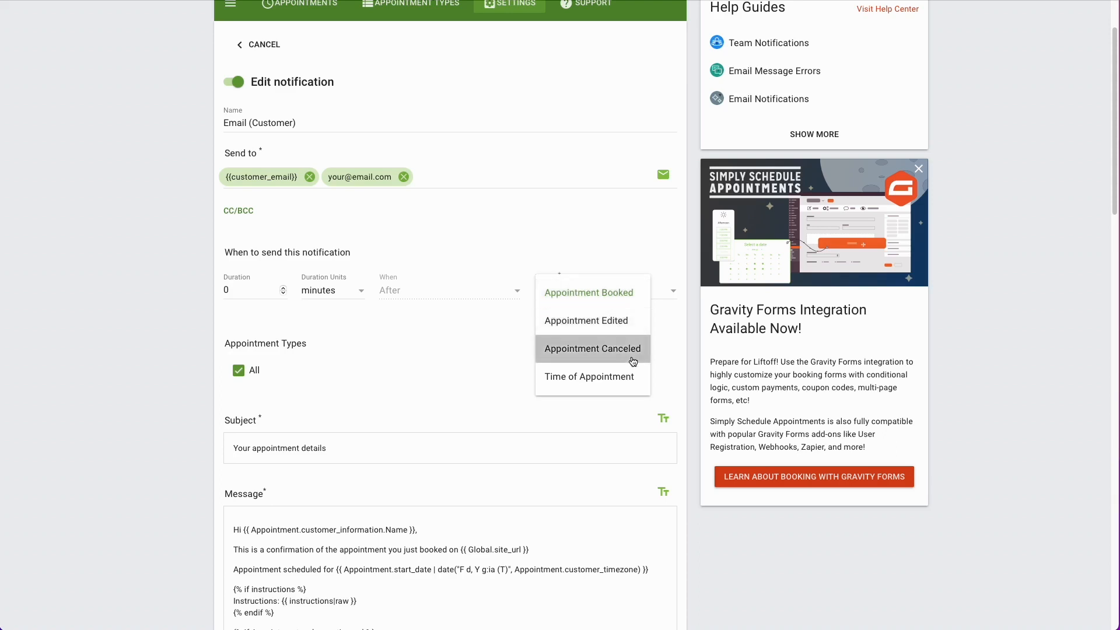
click(558, 387)
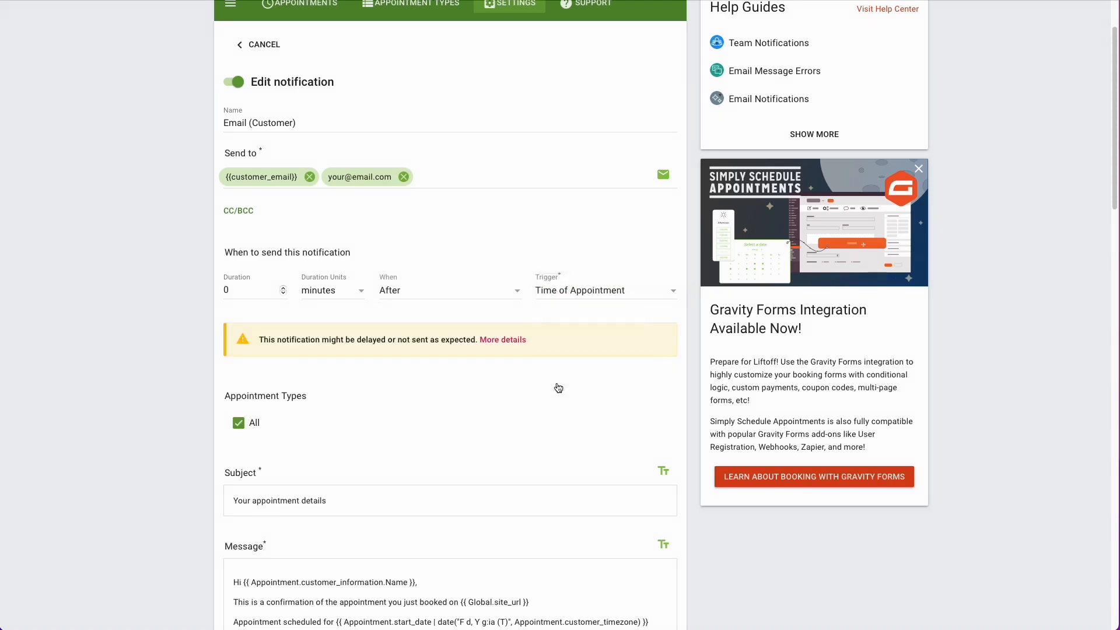
double_click(227, 290)
text(1)
click(321, 291)
click(331, 376)
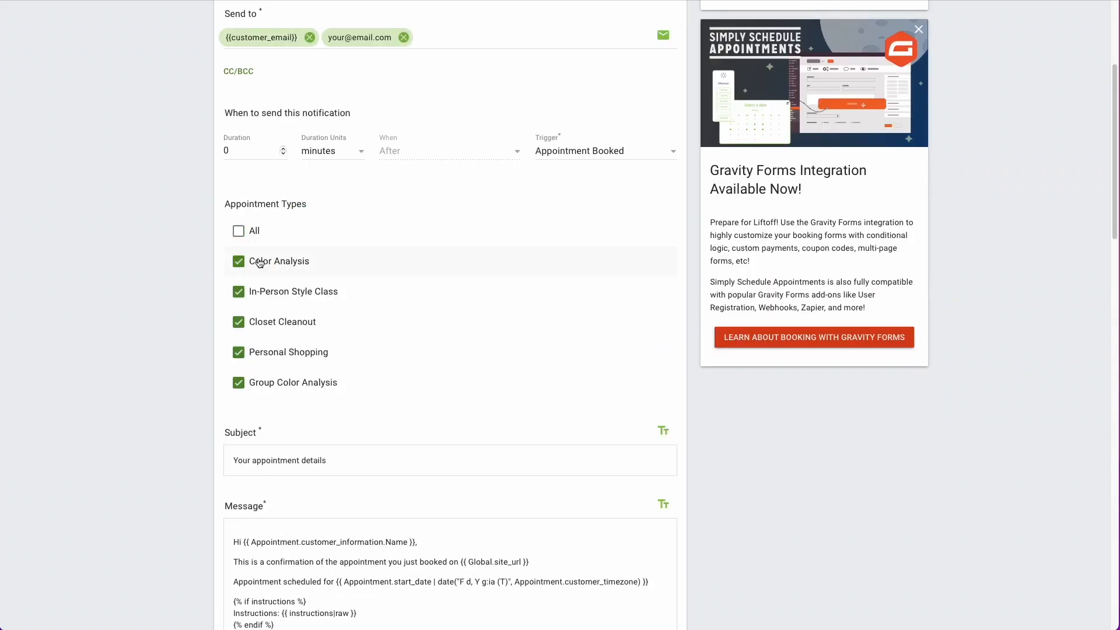
Try limiting the notification to Group Color Analysis by excluding Personal Shopping, Closet Cleanout, In-Person Style Class, and Color Analysis.
scroll(260, 263, up, 1)
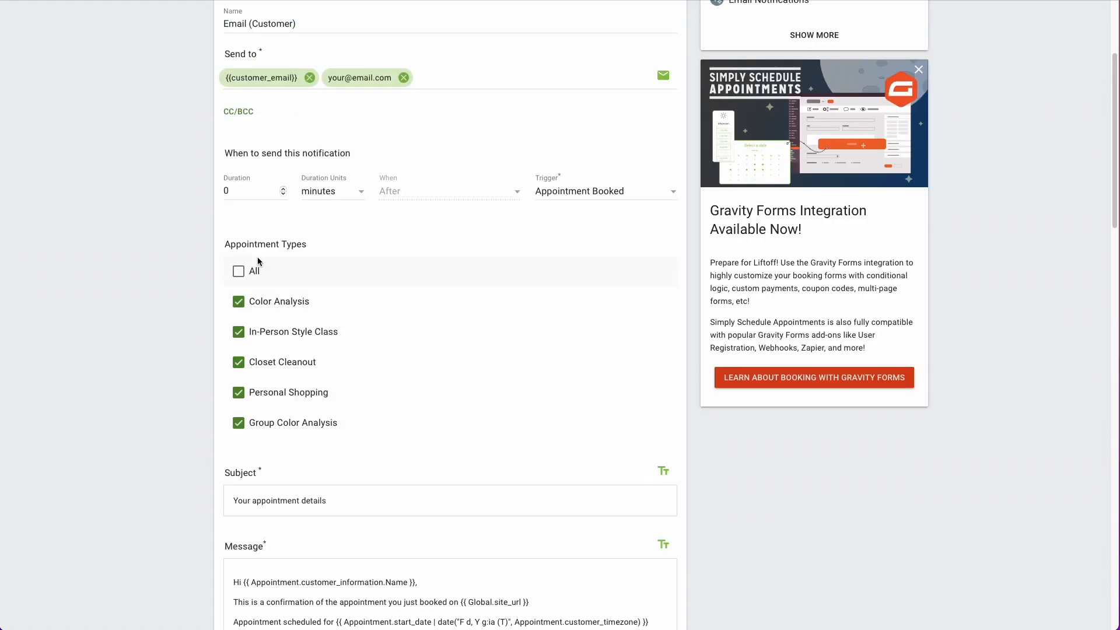
scroll(258, 261, up, 2)
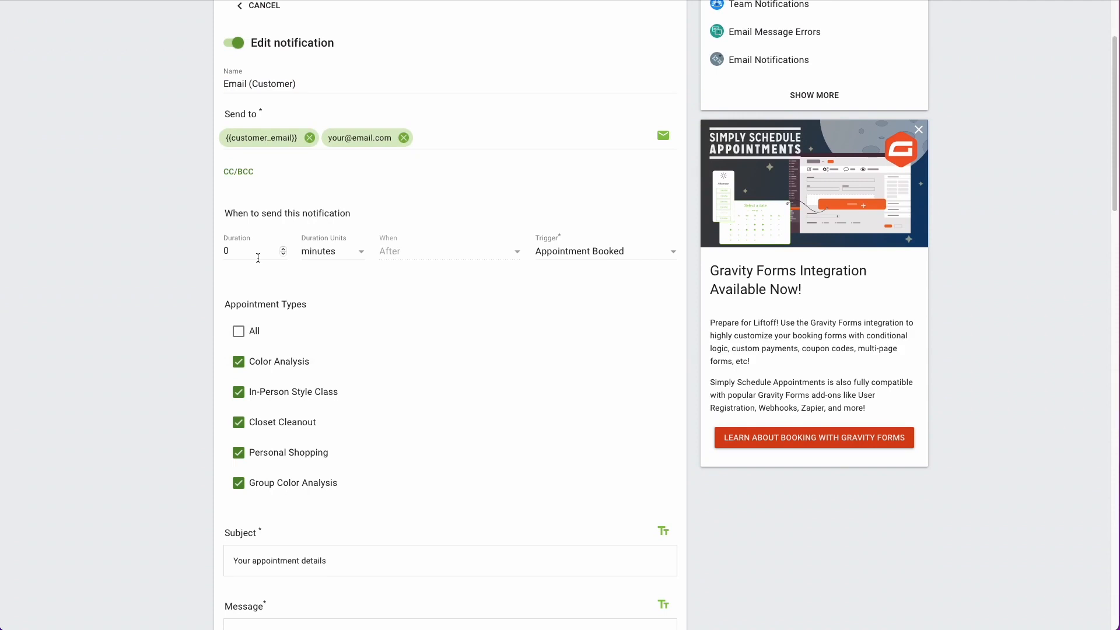
scroll(259, 260, down, 1)
scroll(258, 258, down, 1)
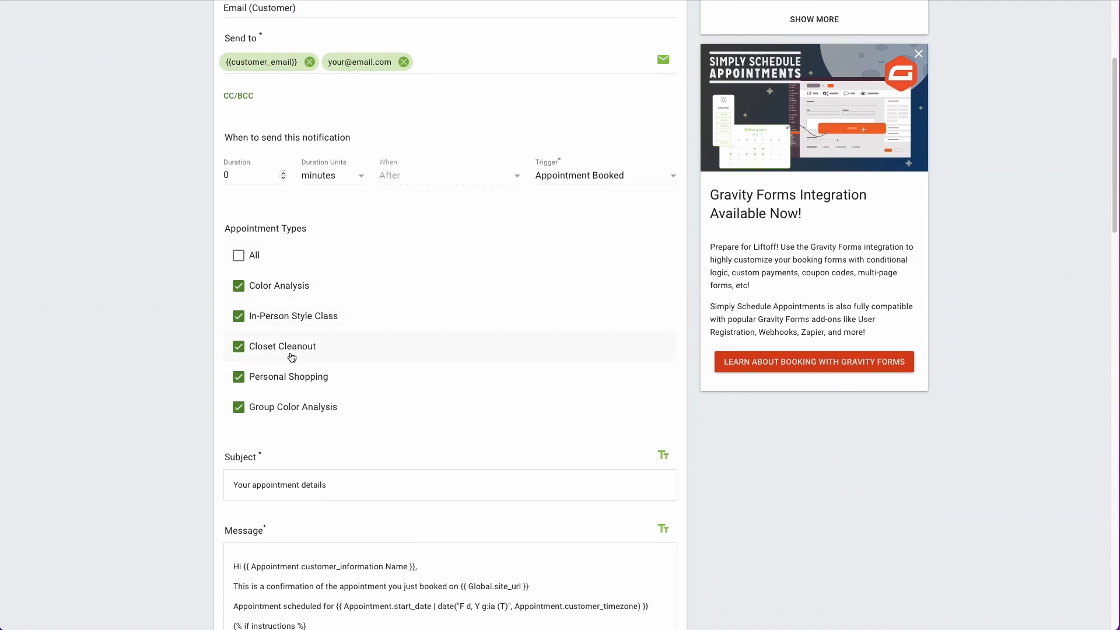
click(243, 253)
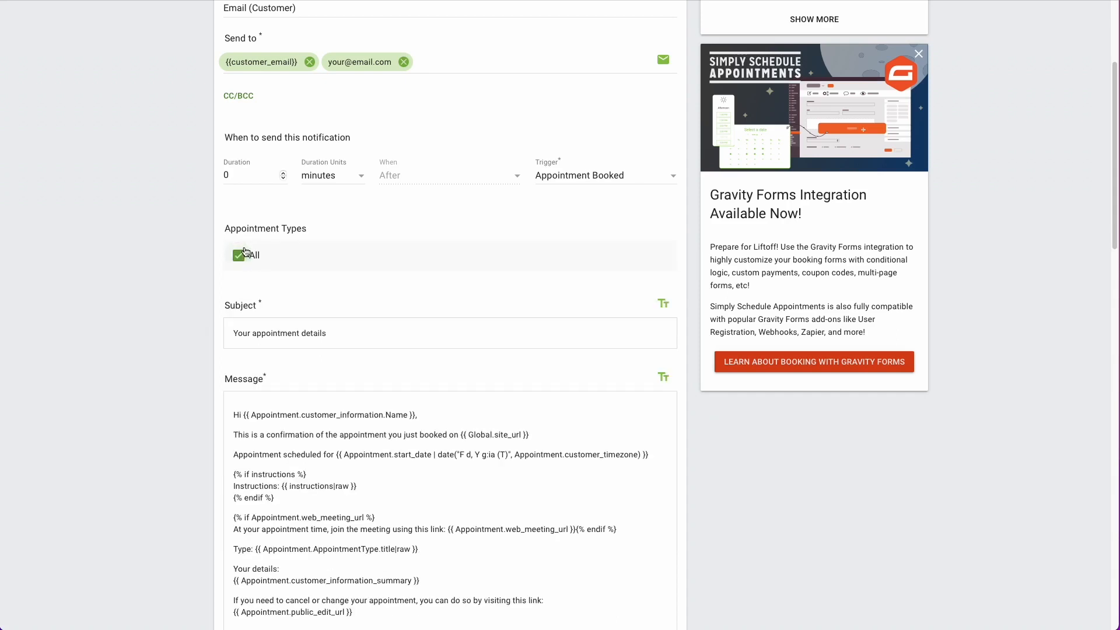
click(244, 253)
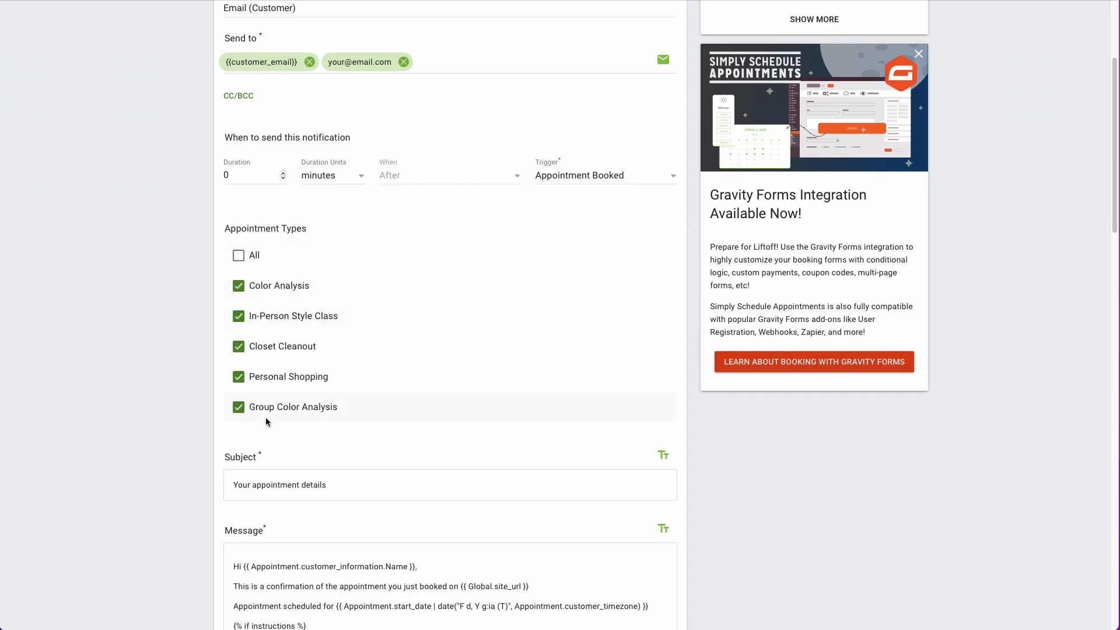
click(287, 379)
click(277, 353)
click(281, 319)
click(268, 293)
Examine the variables that can be inserted into the notification's subject.
click(232, 134)
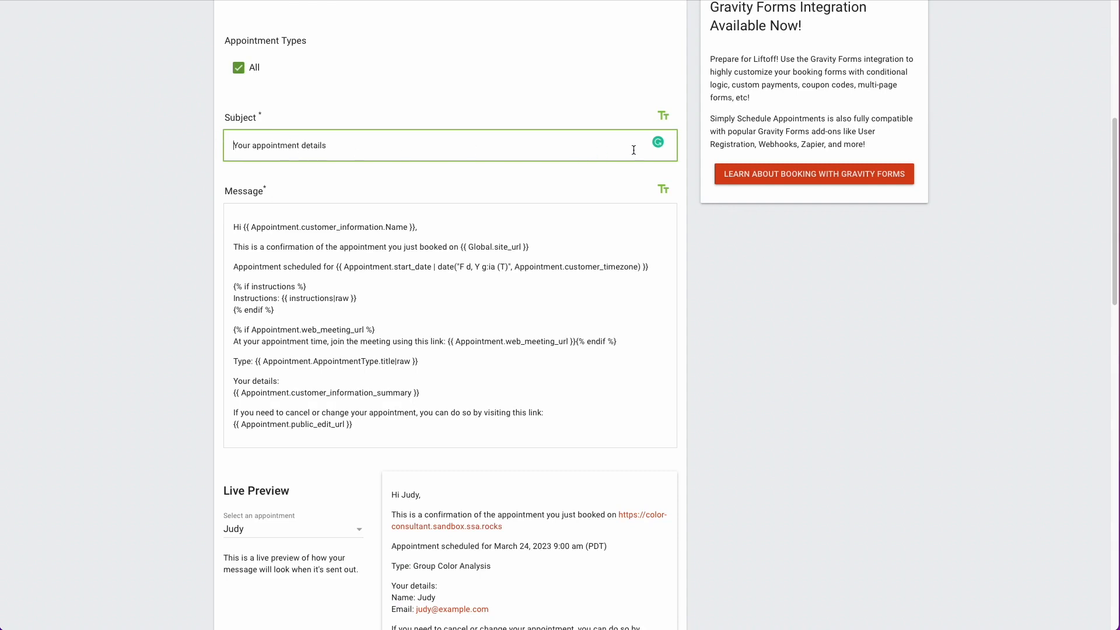
click(665, 118)
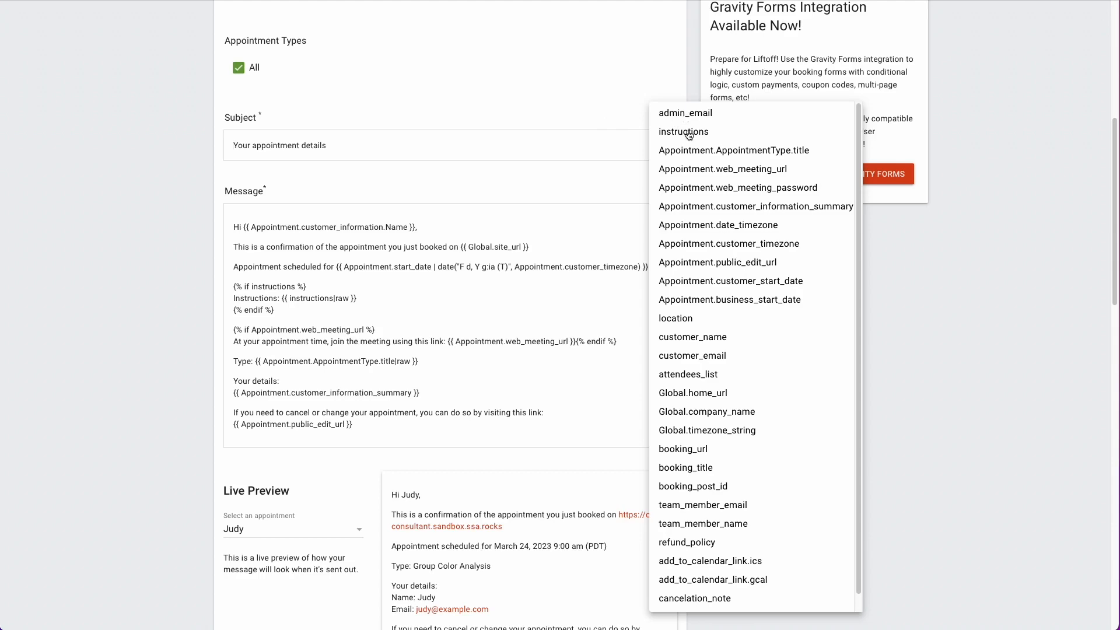
scroll(692, 160, down, 1)
scroll(720, 218, up, 1)
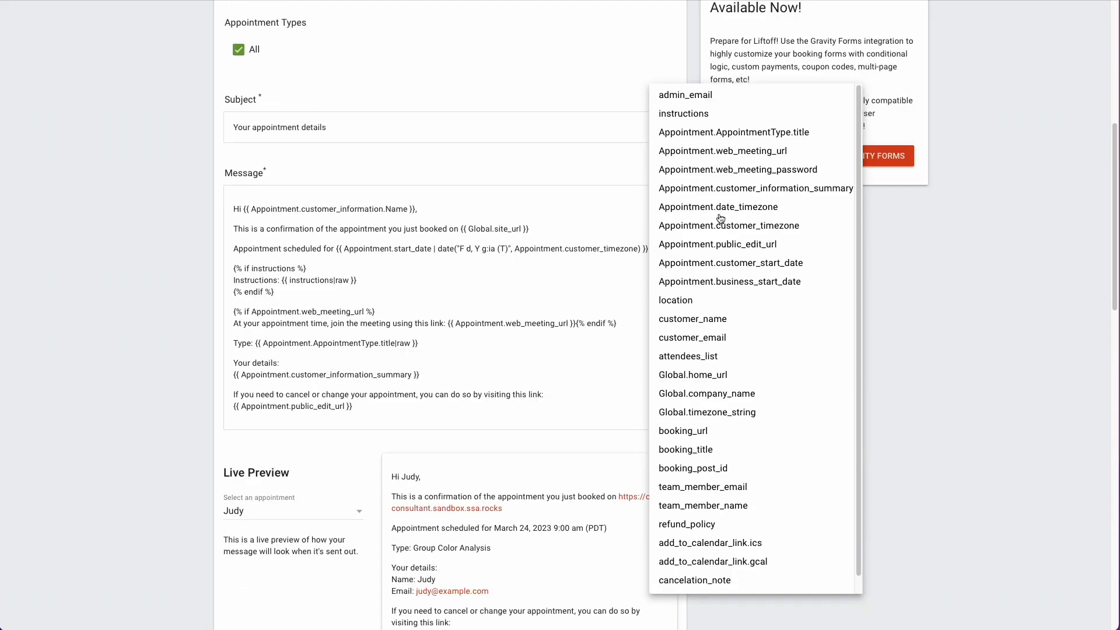
scroll(721, 218, up, 1)
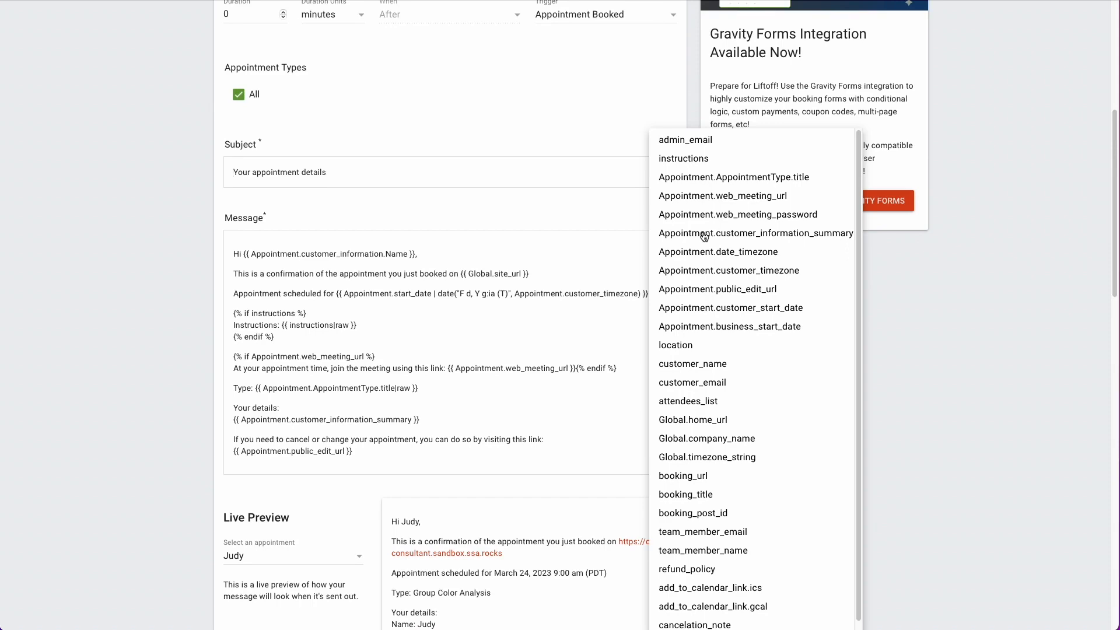
click(290, 178)
Replace the subject with "Thanks for booking {{Appointment.AppointmentType.title }} with me!", inserting the appointment type title as a variable.
triple_click(278, 175)
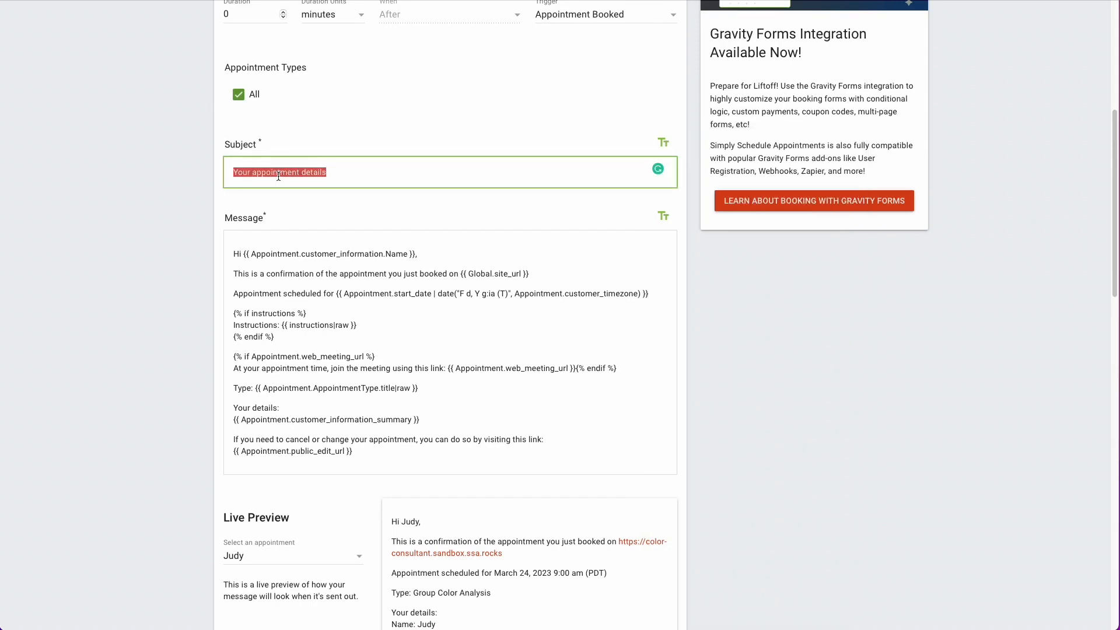
text(Thanks for booking)
click(654, 143)
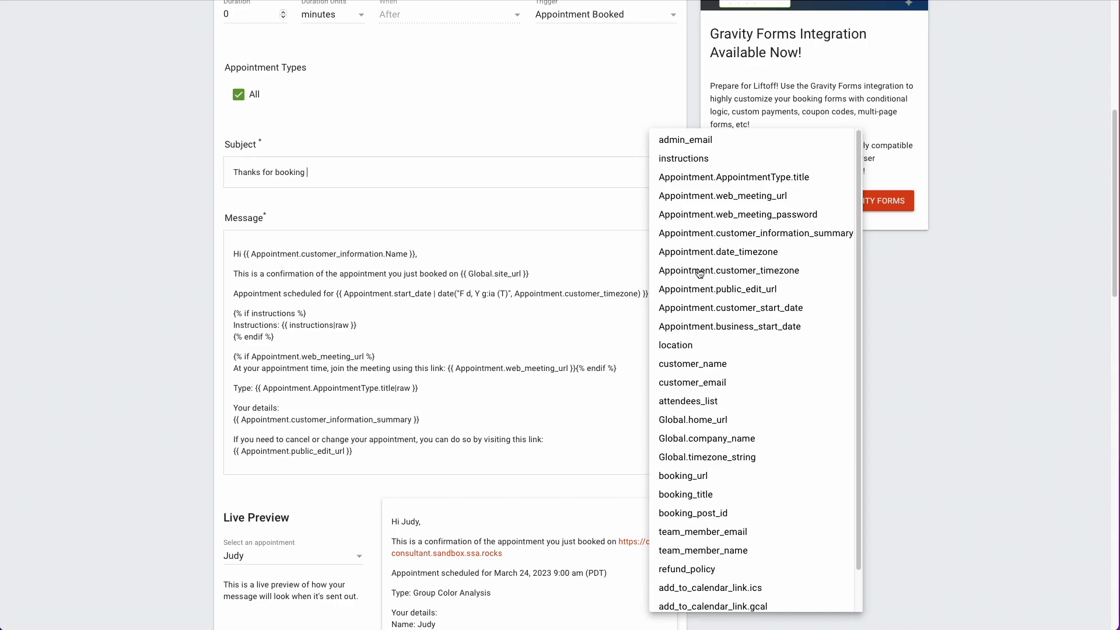
click(744, 178)
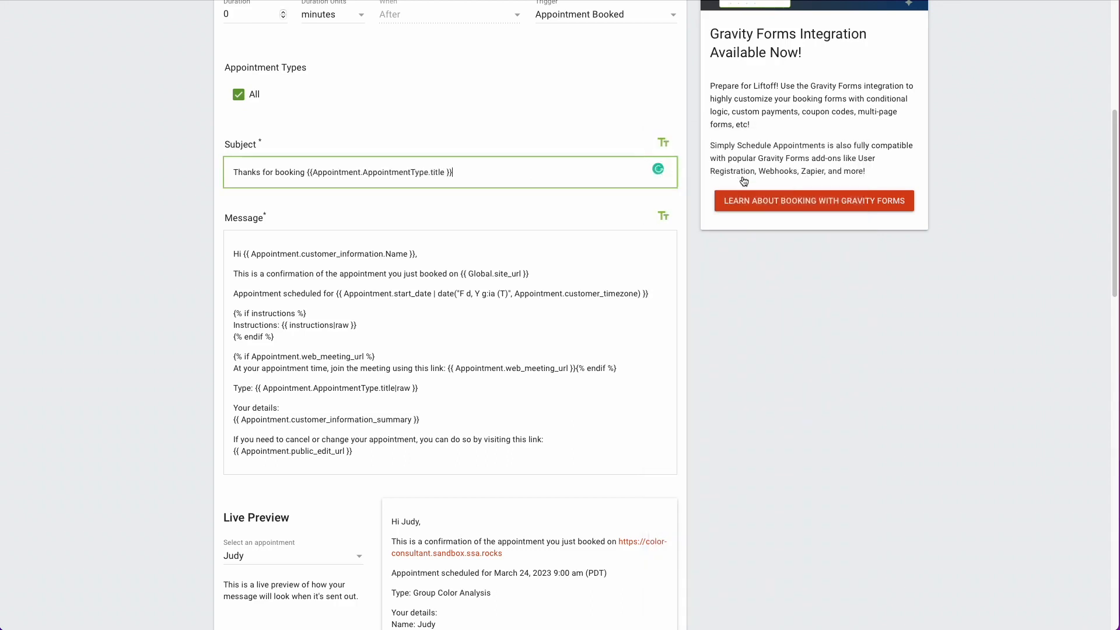
scroll(312, 209, up, 1)
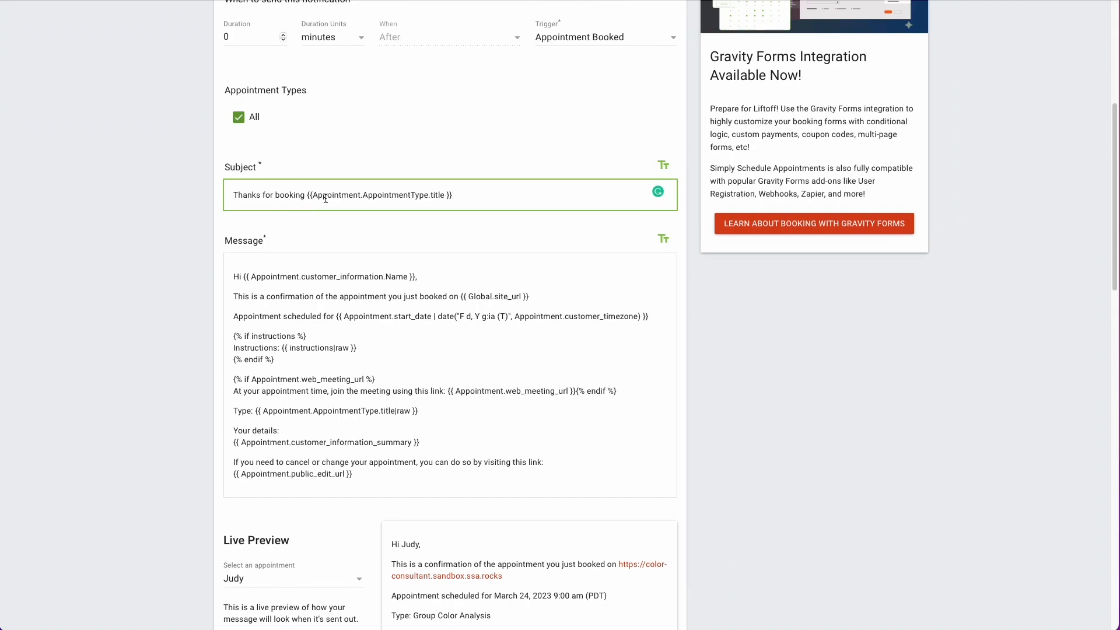
text(with me!)
Change the greeting at the start of the notification message to "Hello".
scroll(321, 204, down, 3)
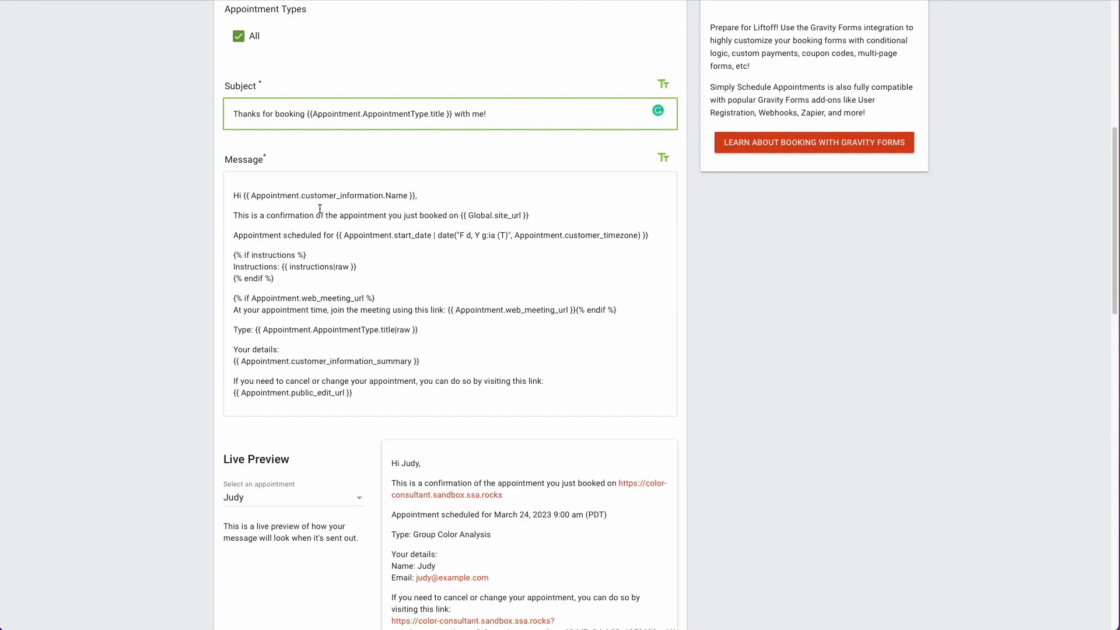
scroll(320, 209, down, 1)
click(319, 211)
click(234, 183)
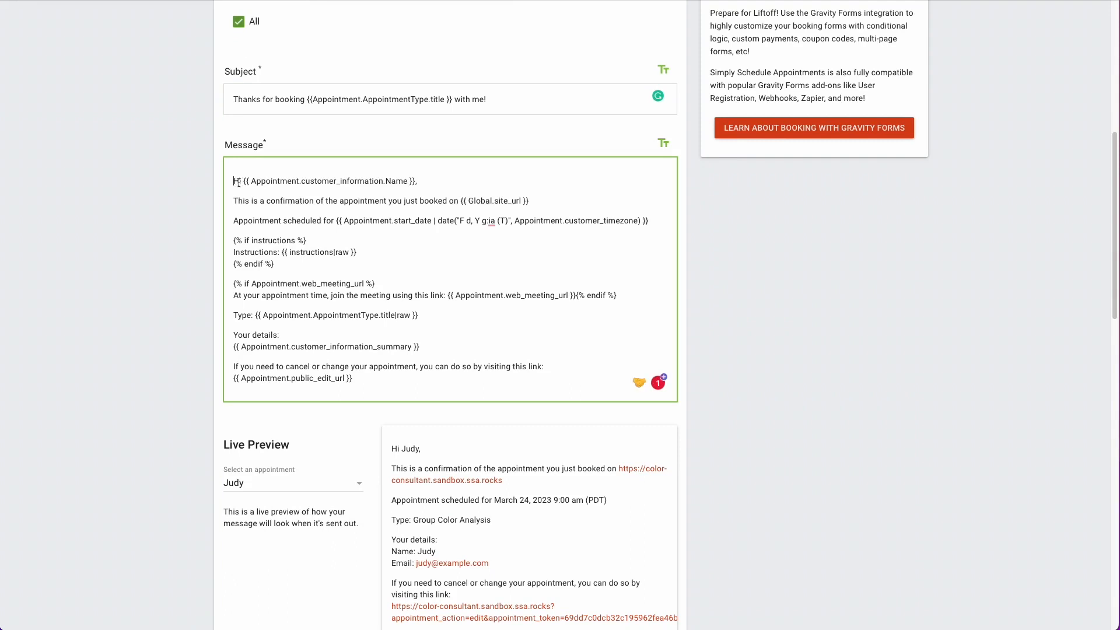
click(243, 181)
key(BackSpace)
text(ello)
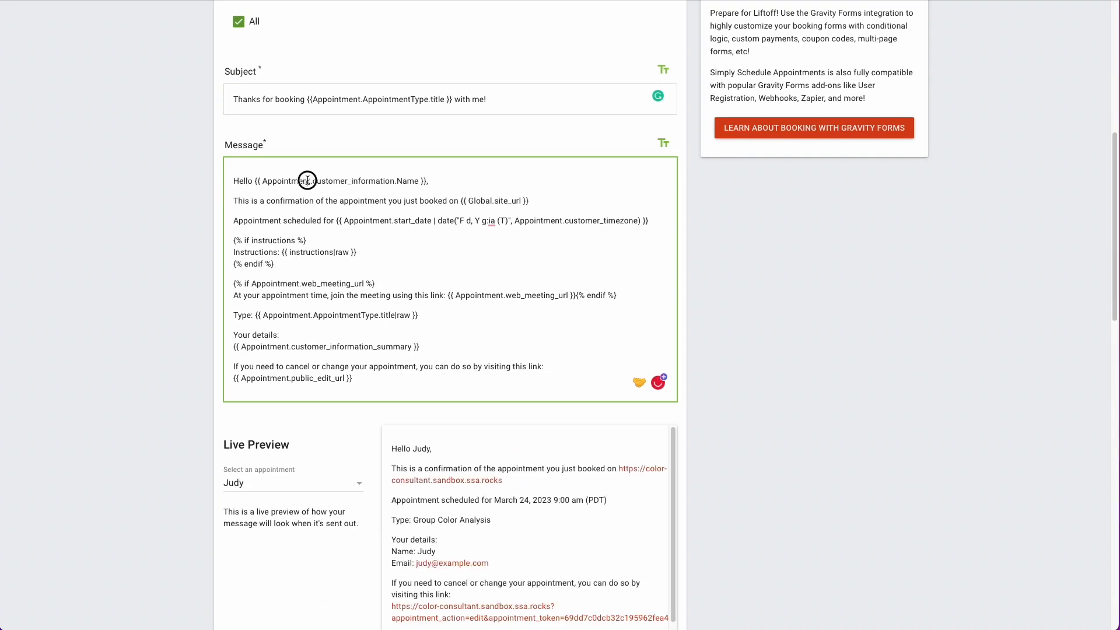
Review the customer name, site URL, and appointment start date variables in the notification message.
drag(306, 181, 432, 182)
double_click(503, 201)
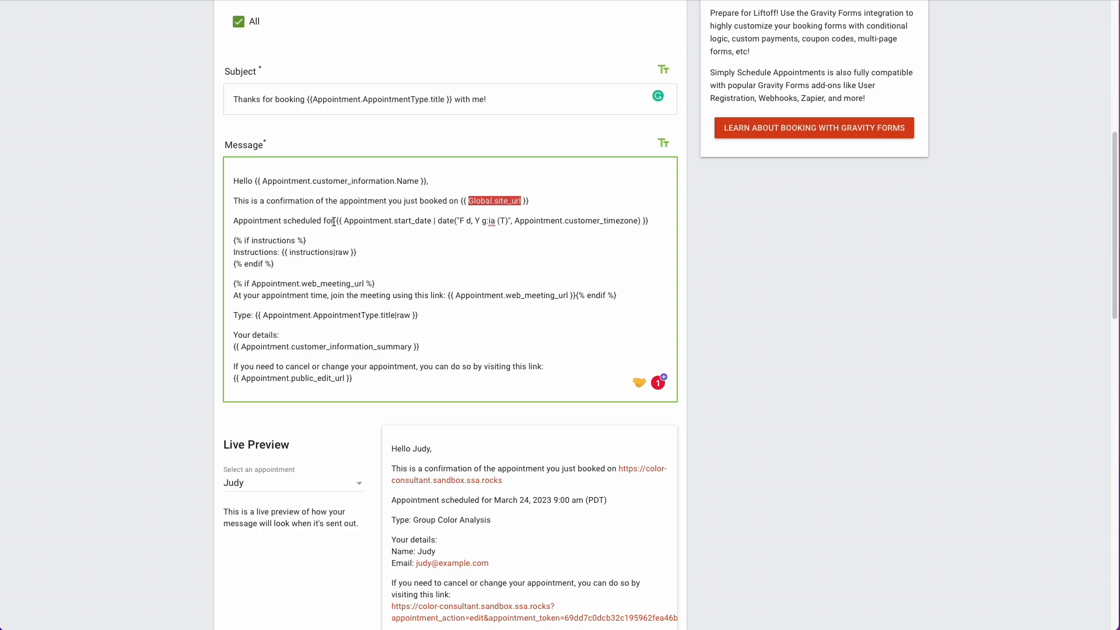
drag(334, 222, 662, 229)
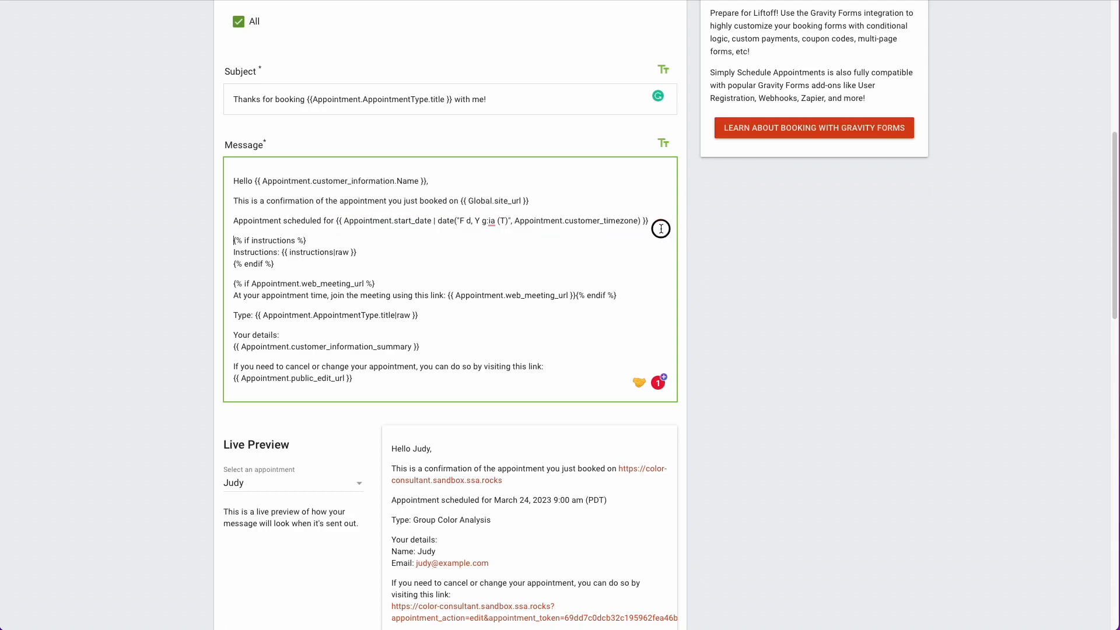
Insert the Appointment.business_start_date variable into the notification message.
click(650, 219)
click(664, 143)
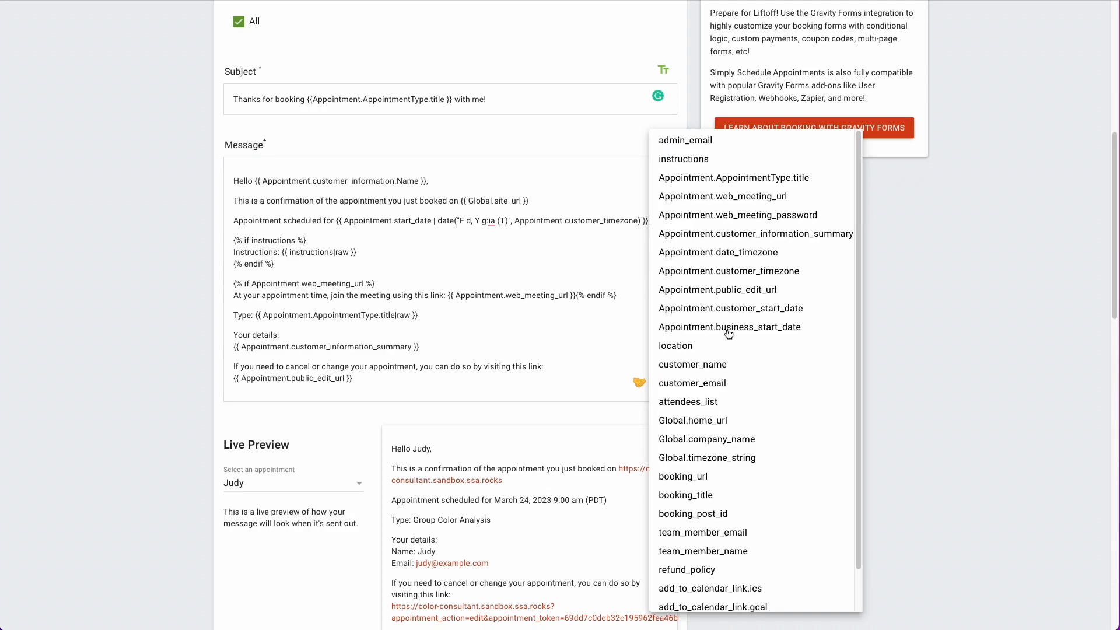
click(690, 330)
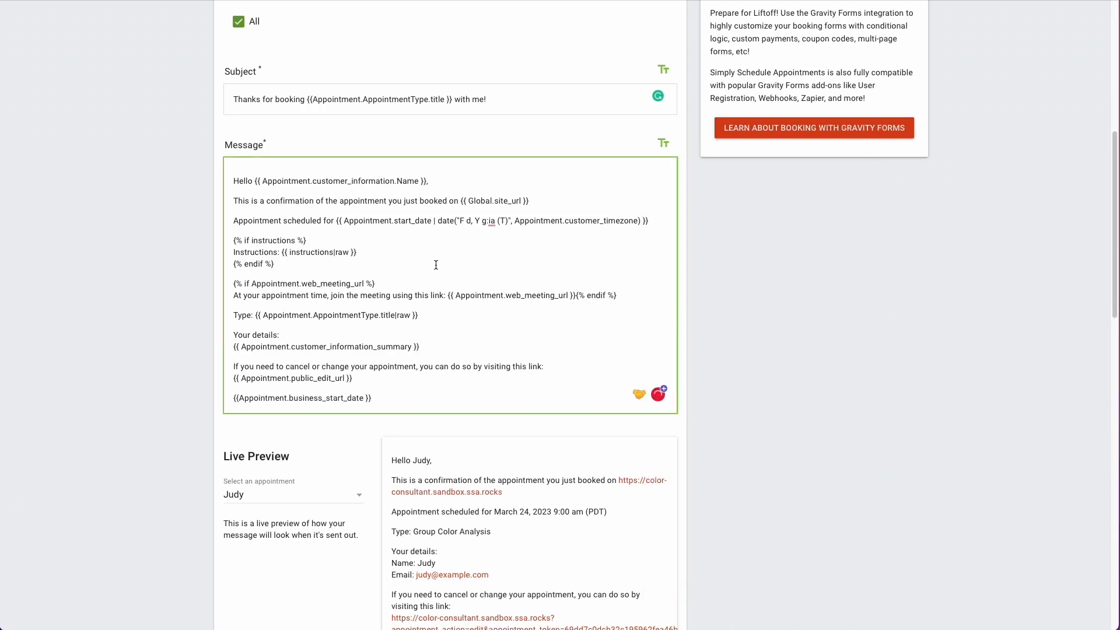
Delete the Appointment.business_start_date variable from the end of the notification message.
triple_click(337, 401)
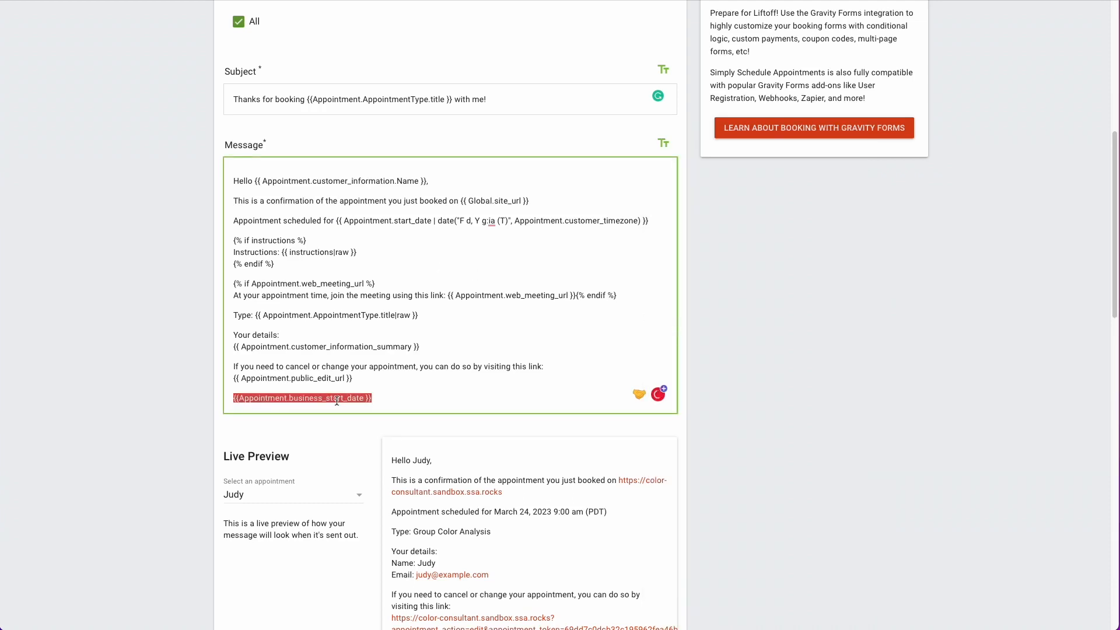
key(BackSpace)
key(BackSpace)
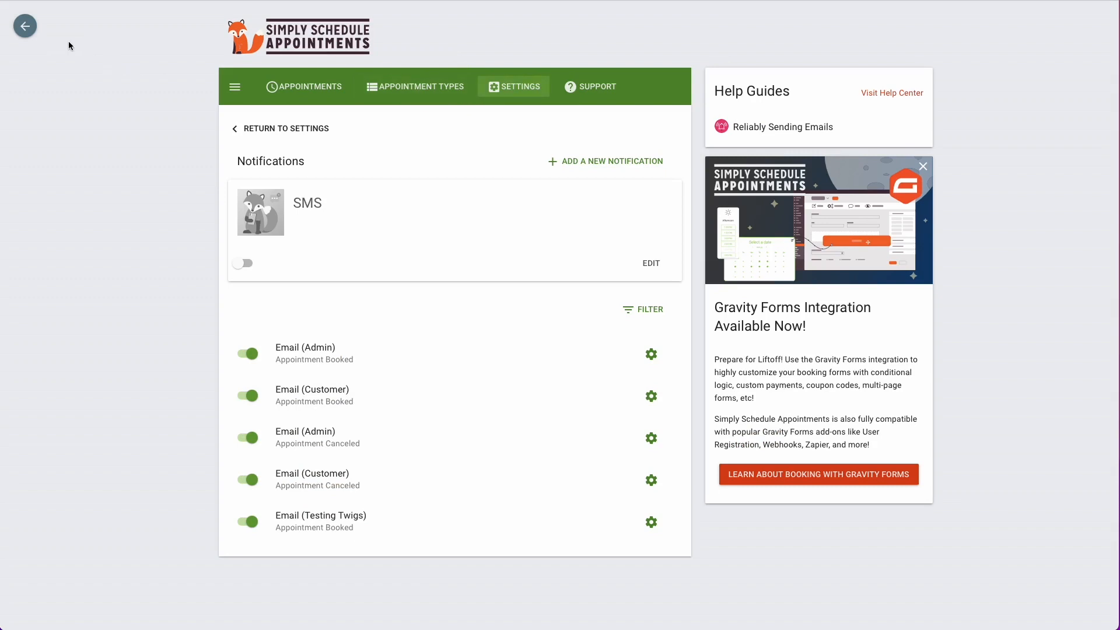
Leave the appointment notification settings for the WordPress dashboard and open the Makeup Order Form page on the live site.
click(21, 27)
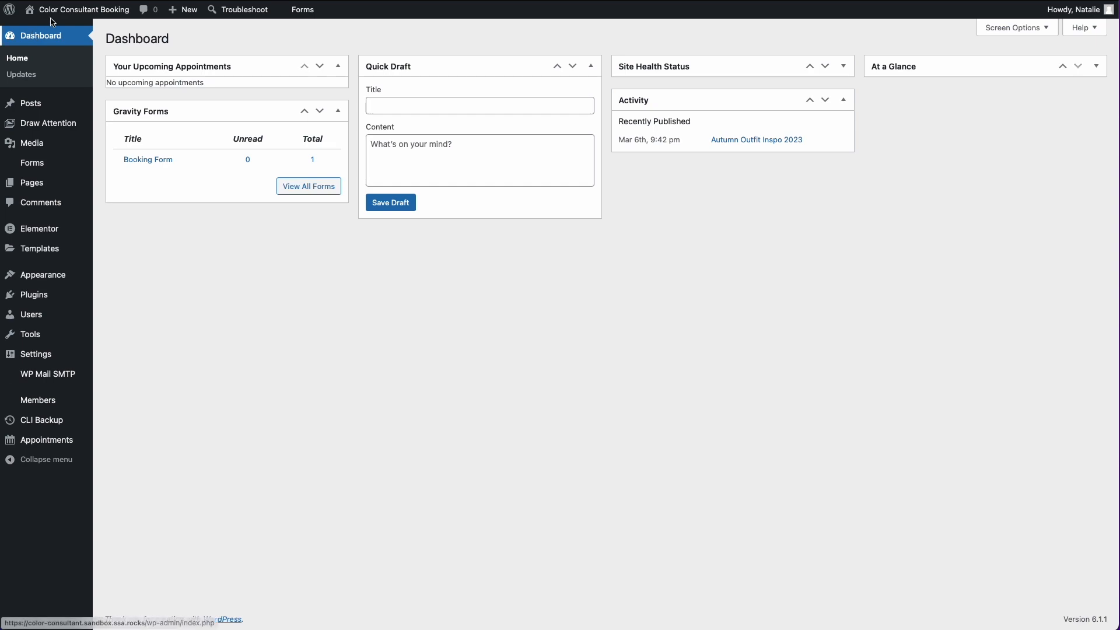
click(56, 18)
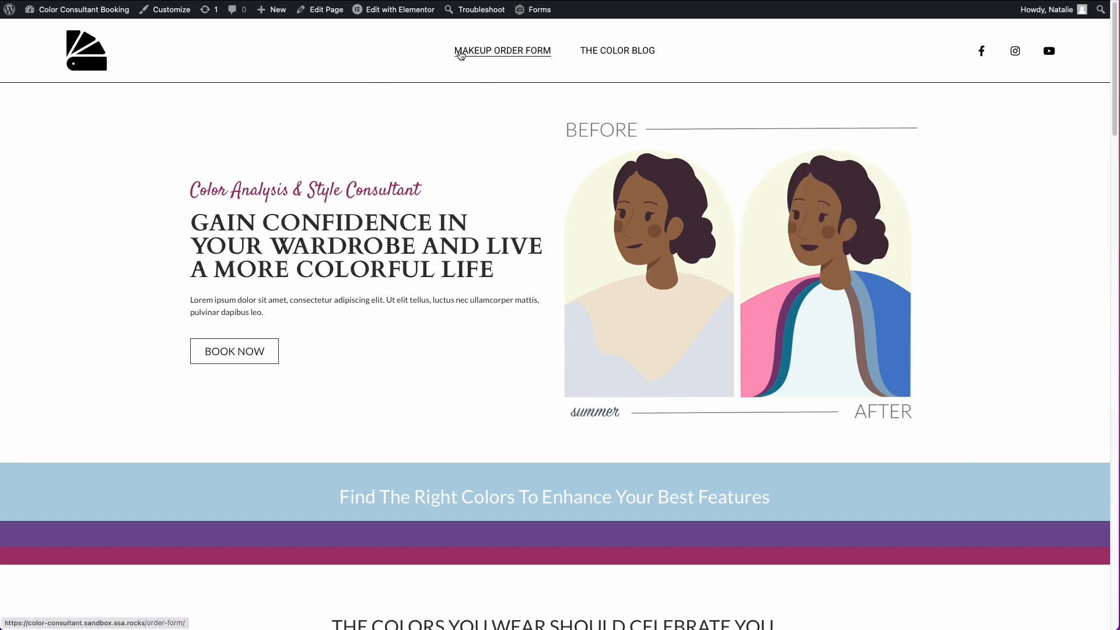
click(516, 51)
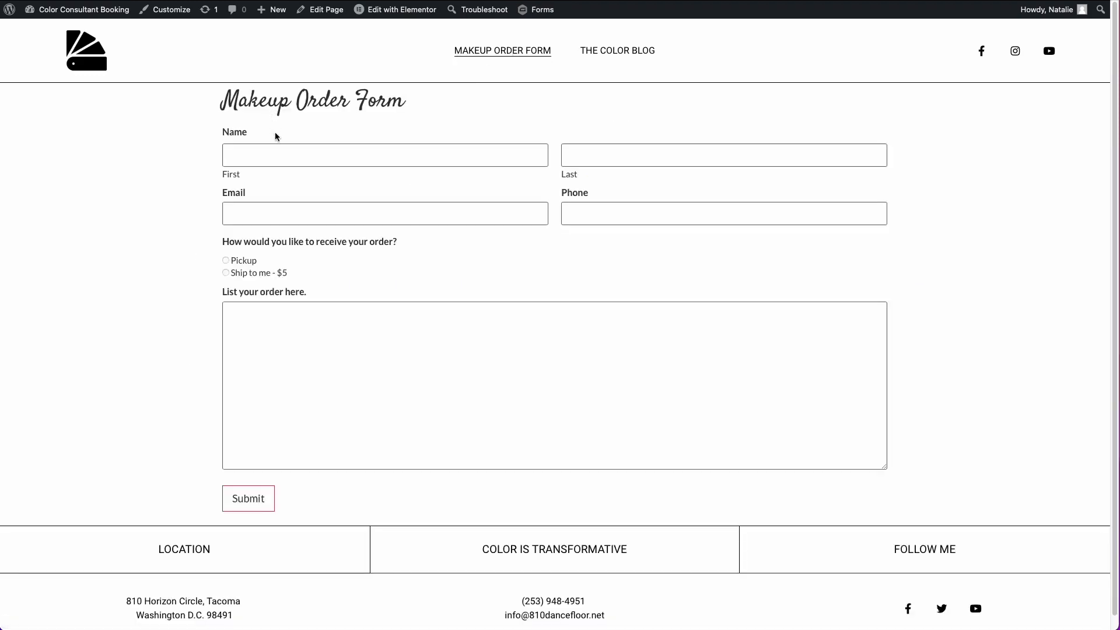
Test the order form's conditional address fields by switching the delivery choice between "Ship to me - $5" and "Pickup".
click(293, 158)
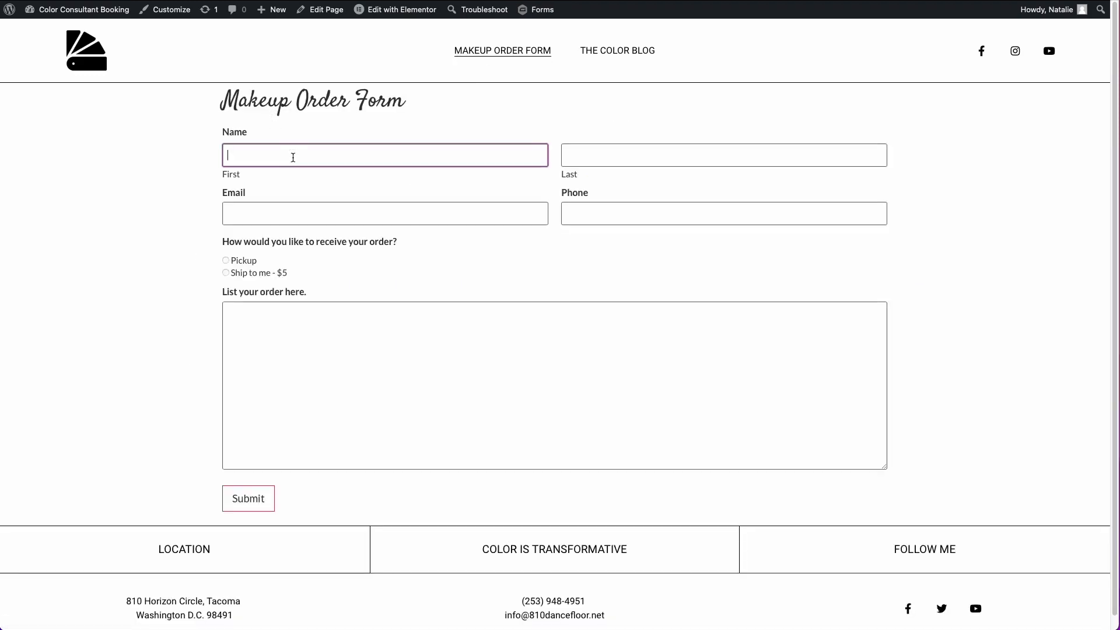
click(249, 273)
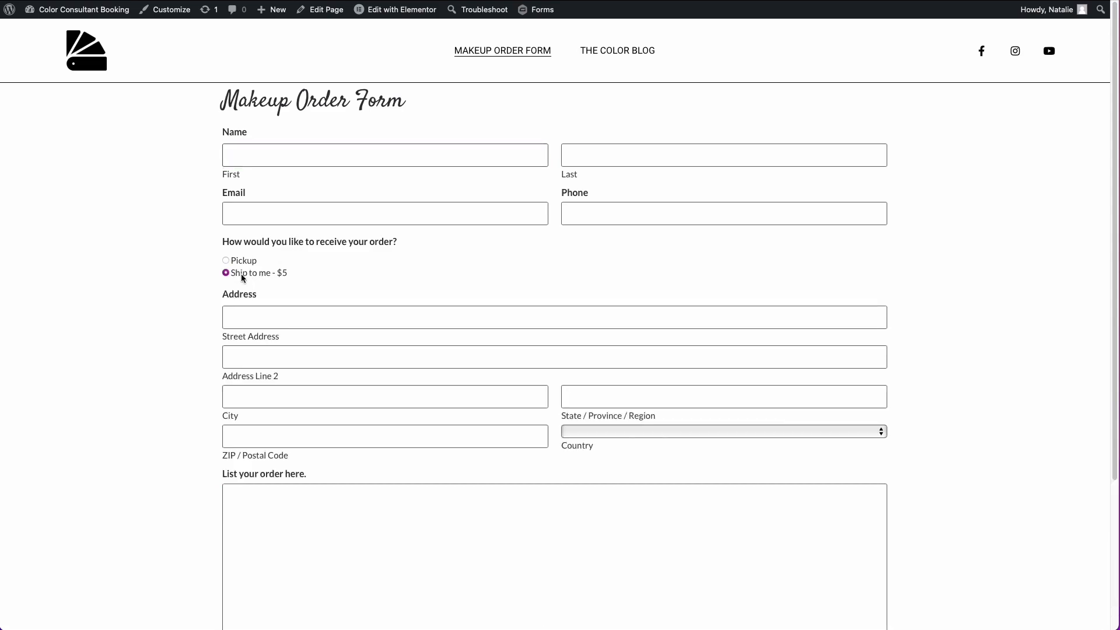
click(233, 260)
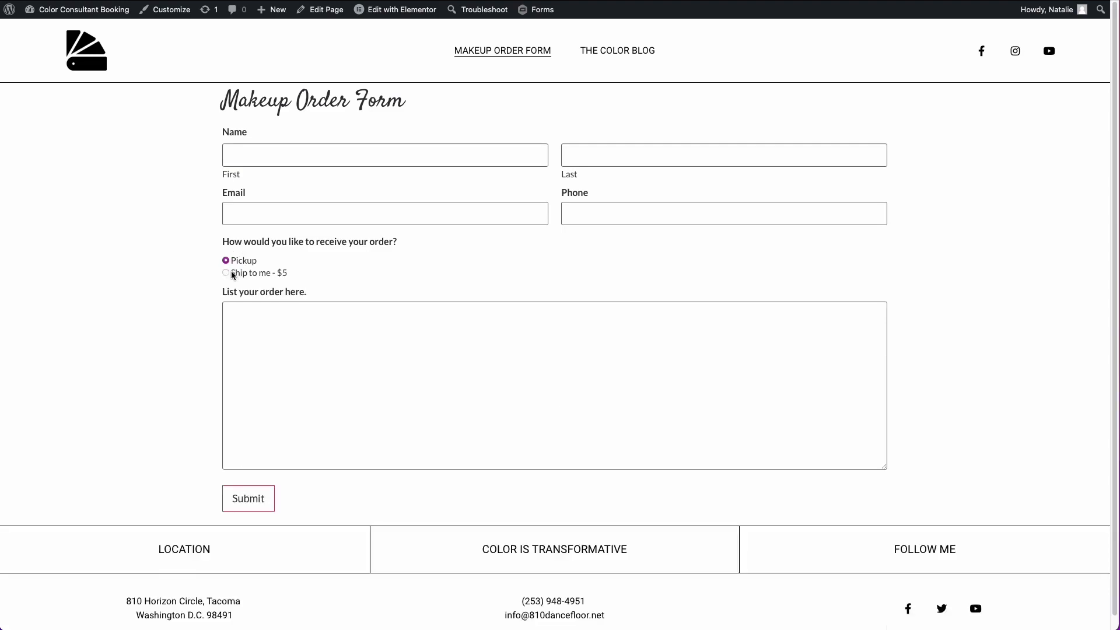
click(231, 273)
scroll(280, 252, down, 3)
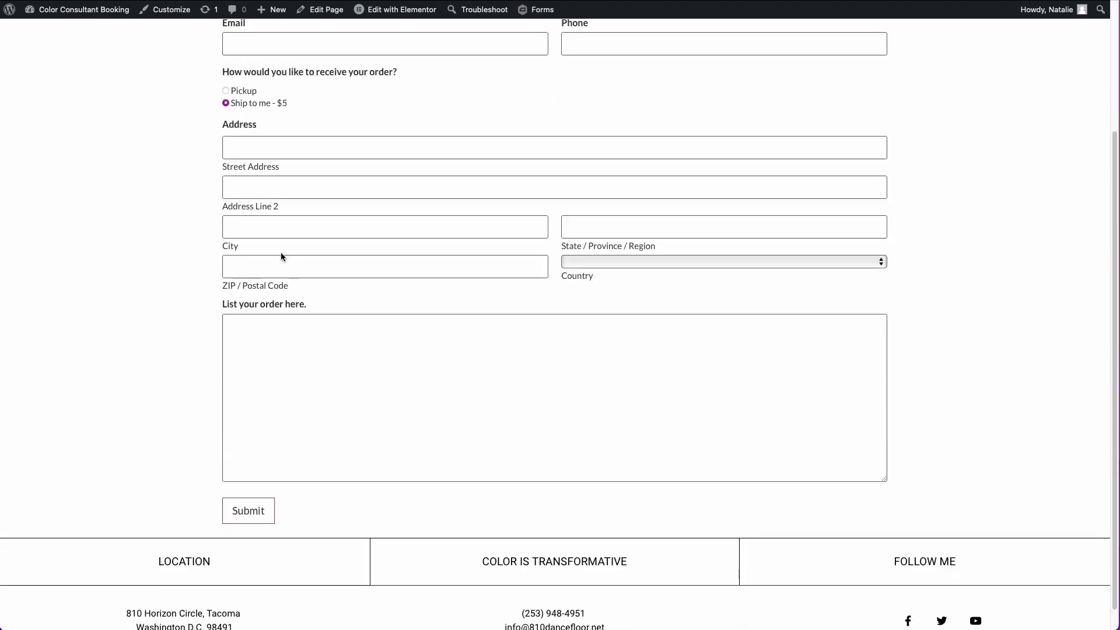
Choose Pickup, fill in the customer's name, email and phone, list "Lipstick #5" as the order, and submit the form.
click(247, 92)
click(278, 145)
text(Judy)
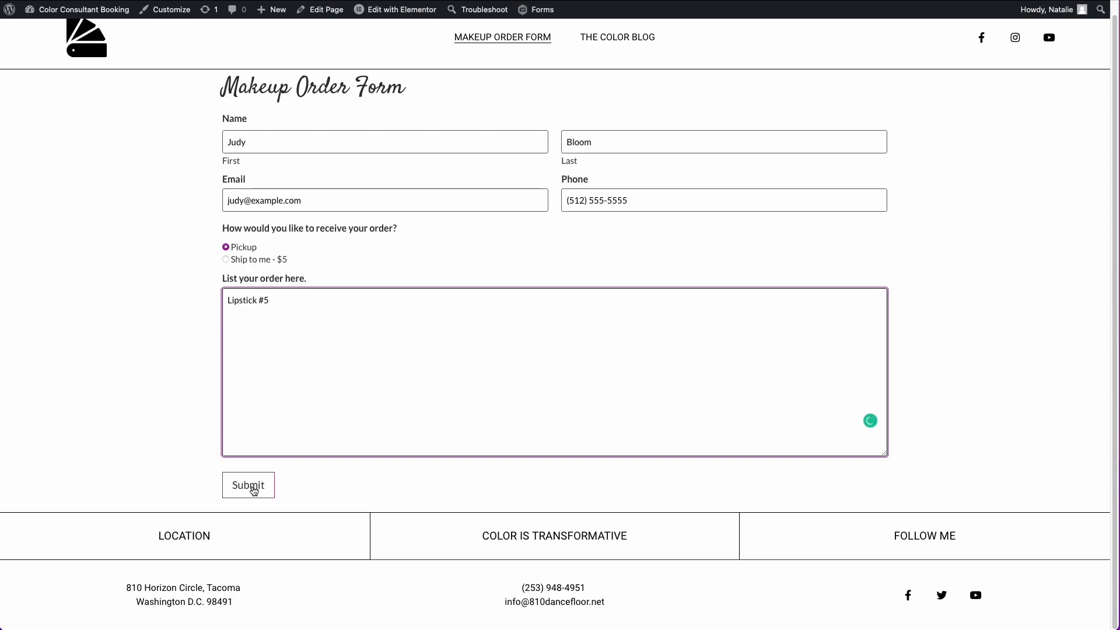
click(254, 492)
triple_click(249, 131)
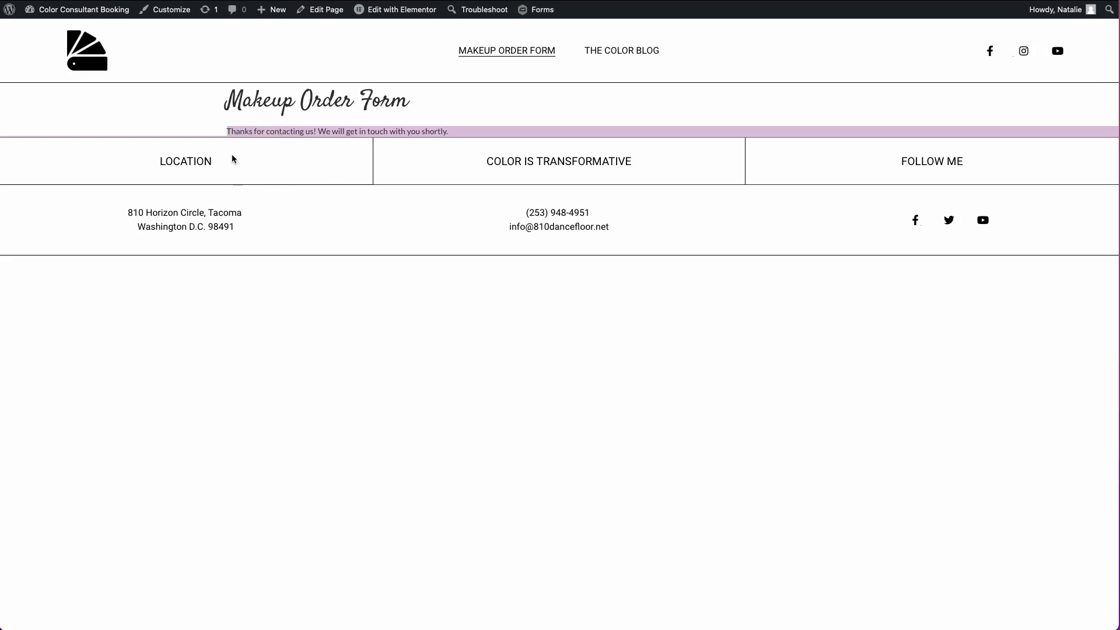
Return to the WordPress dashboard and open the list of Booking Form entries in Gravity Forms.
click(84, 18)
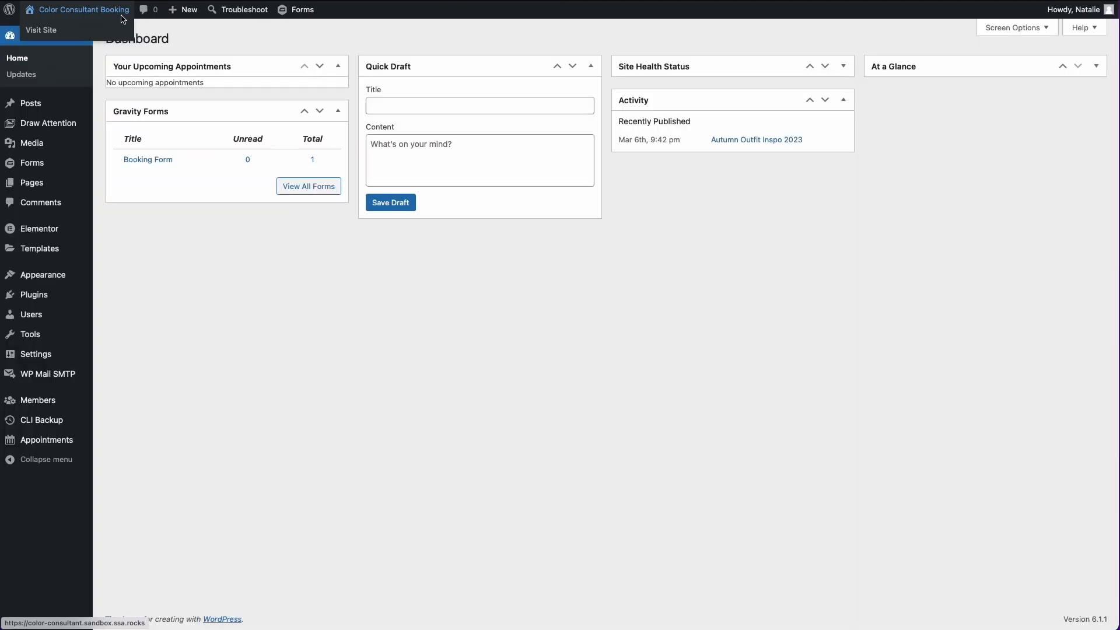
mouse_move(76, 163)
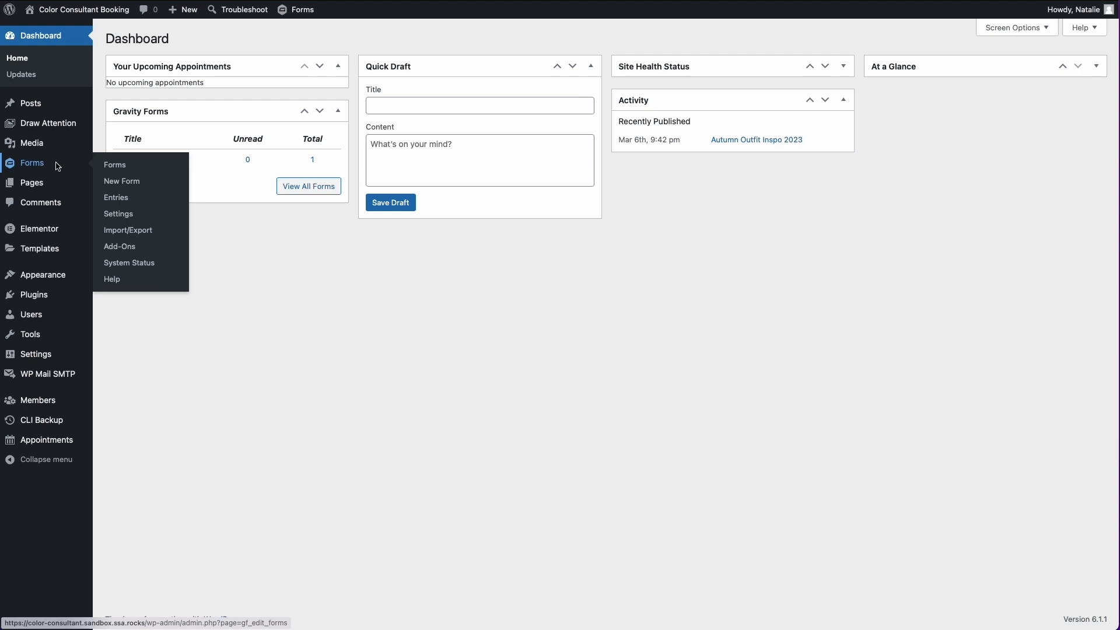
click(59, 167)
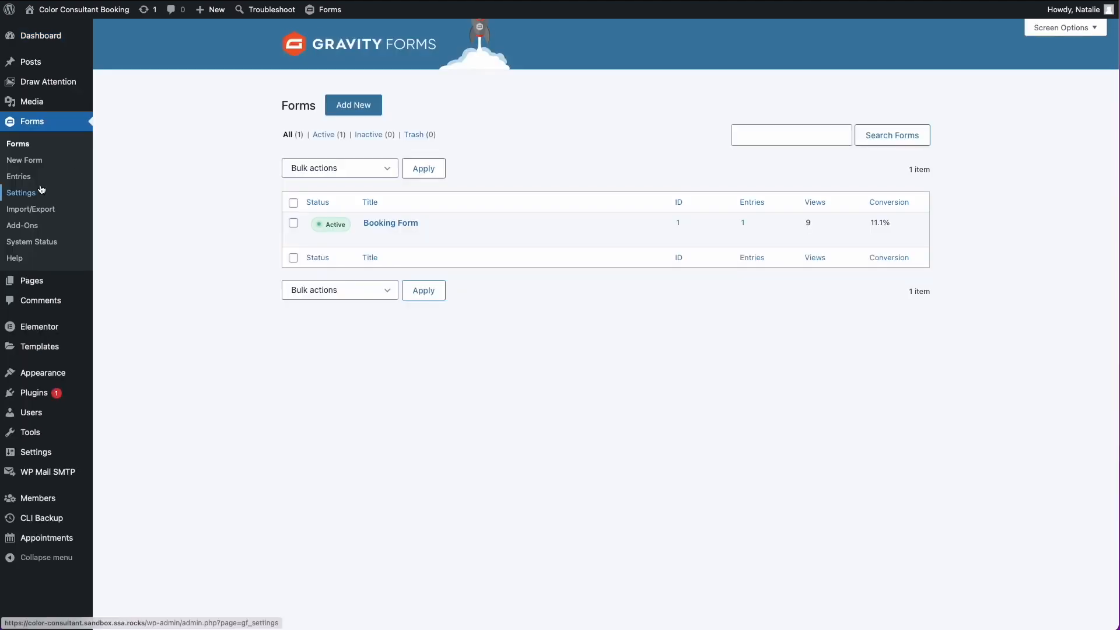
click(26, 179)
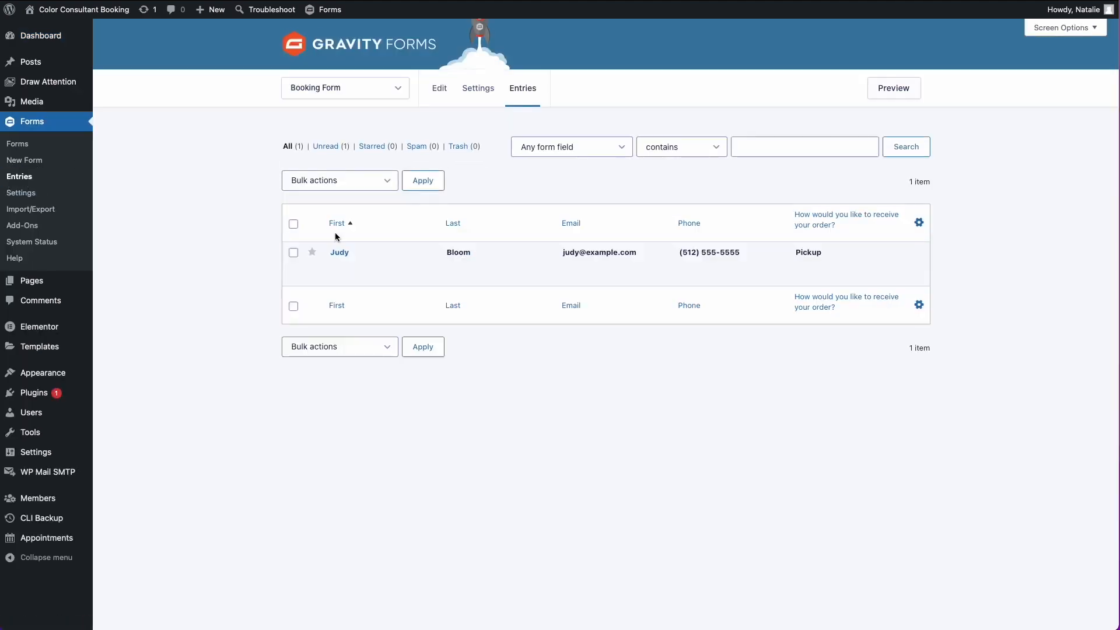
mouse_move(387, 250)
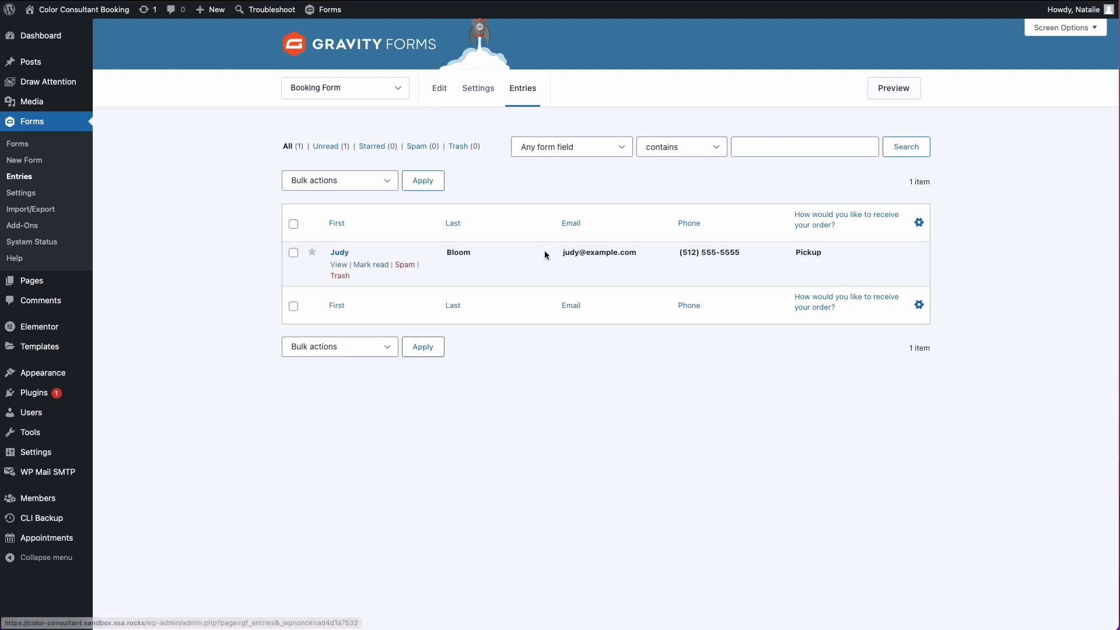
Open the submitted Booking Form entry and review its contact details, delivery choice and order text.
click(340, 253)
scroll(340, 256, down, 1)
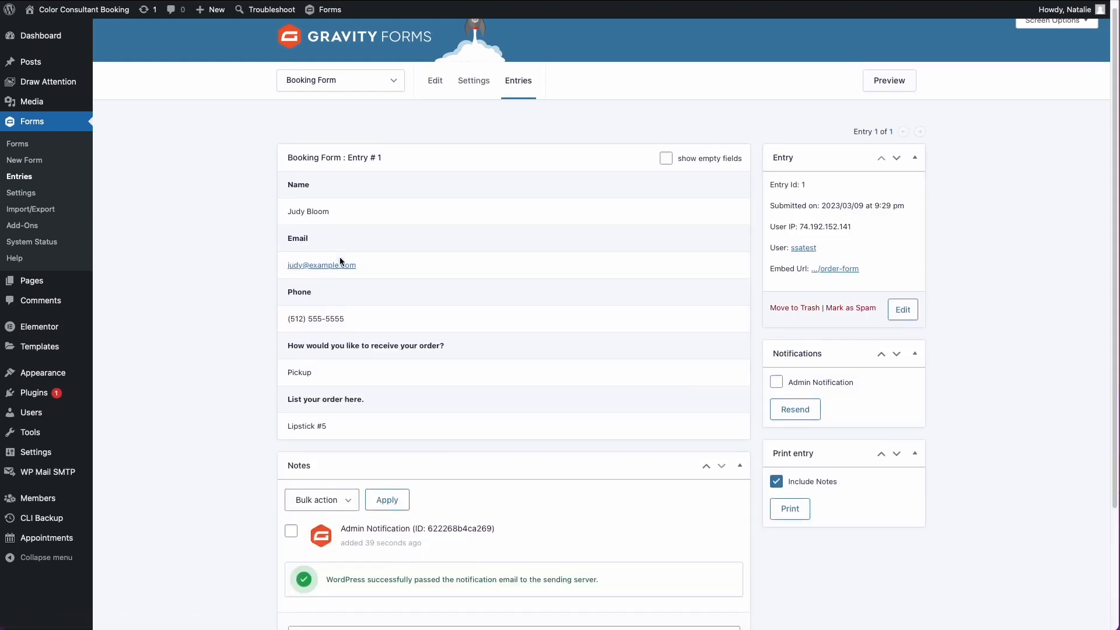
scroll(341, 262, down, 1)
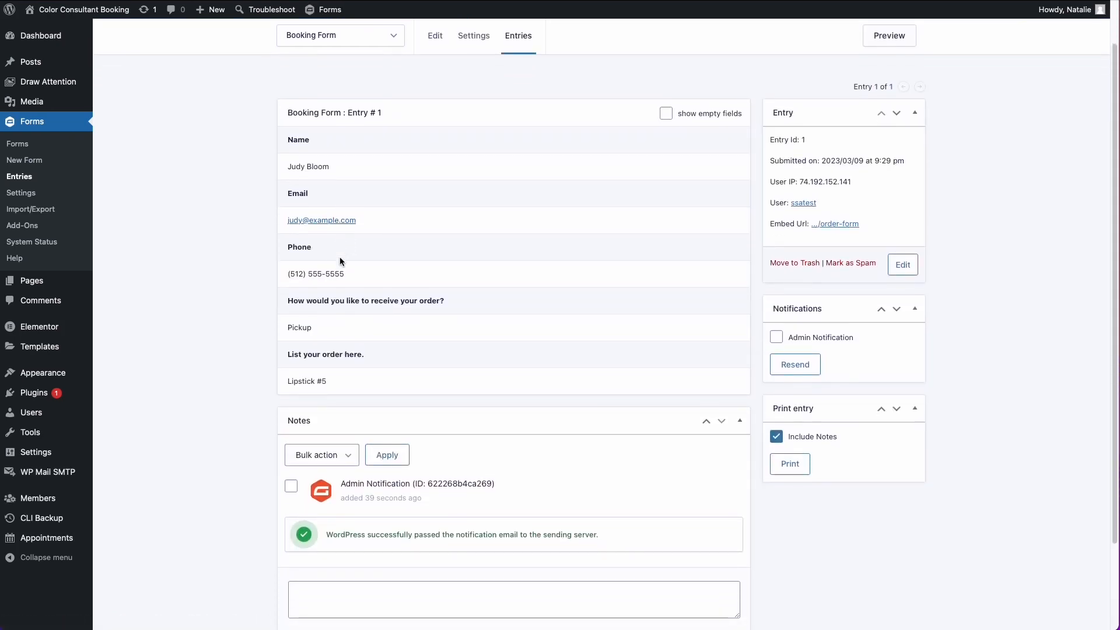
scroll(341, 261, down, 1)
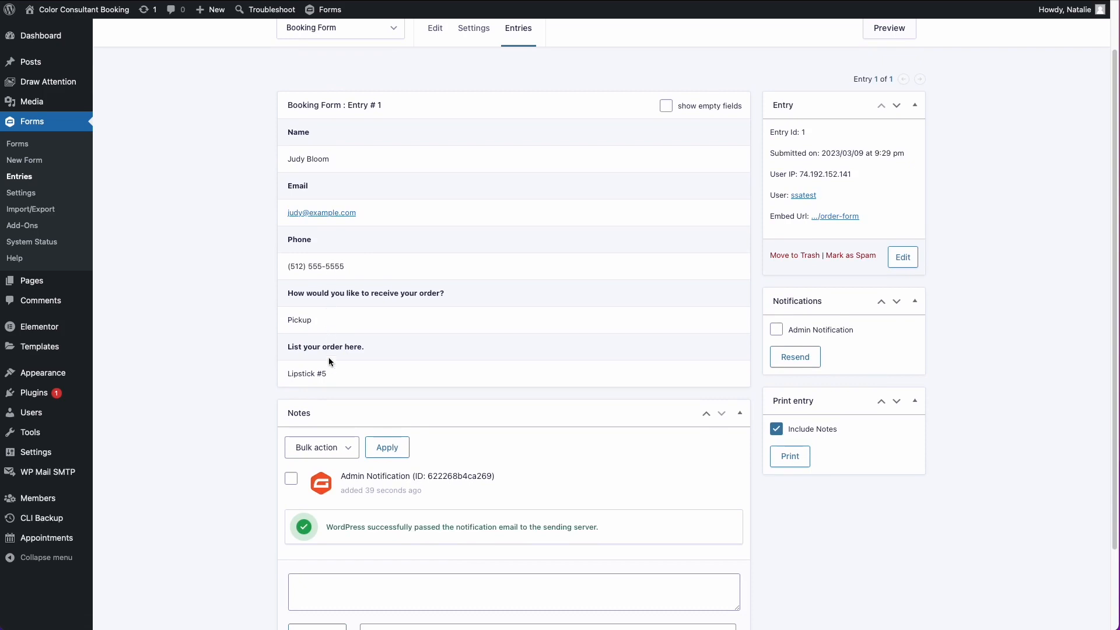
drag(336, 374, 283, 375)
scroll(275, 384, up, 2)
View the Booking Form in the form editor and go back to the live site's homepage.
click(437, 88)
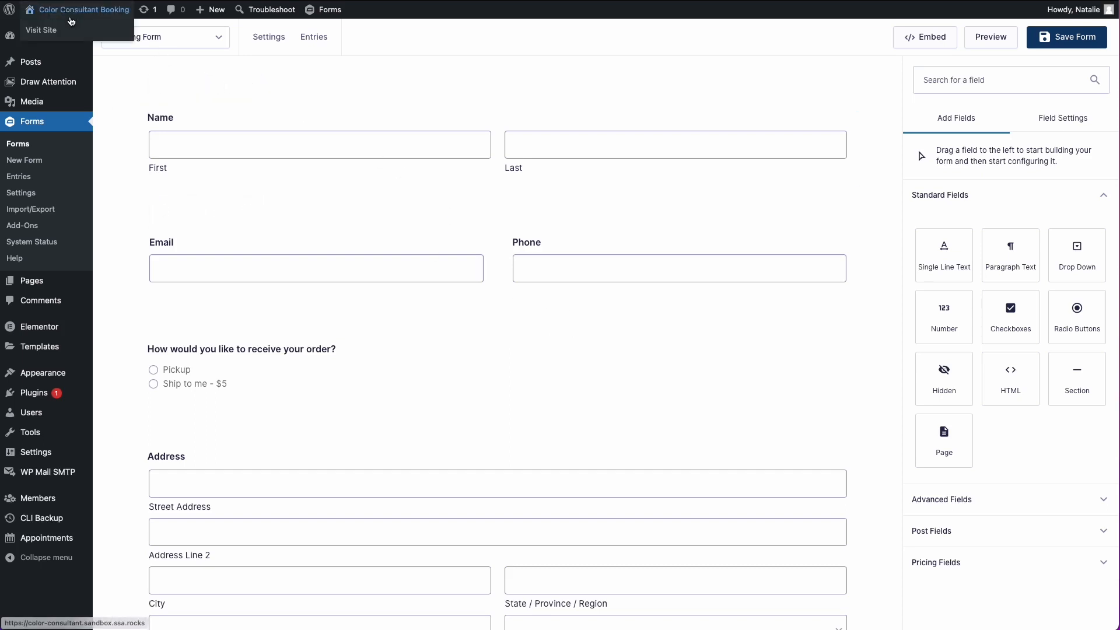
click(68, 17)
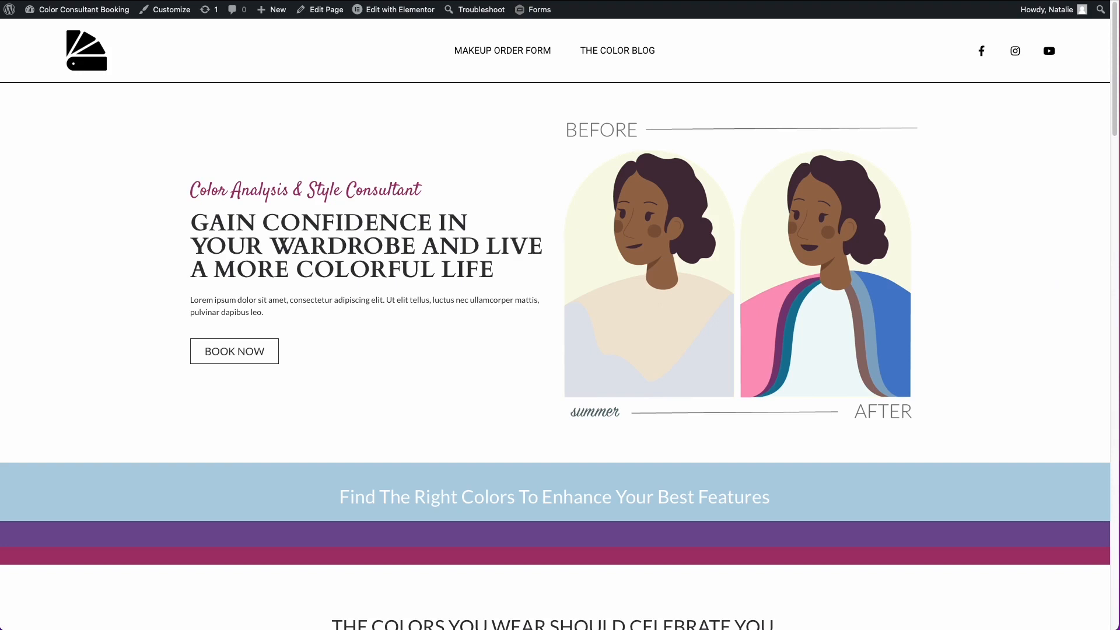
scroll(218, 416, down, 1)
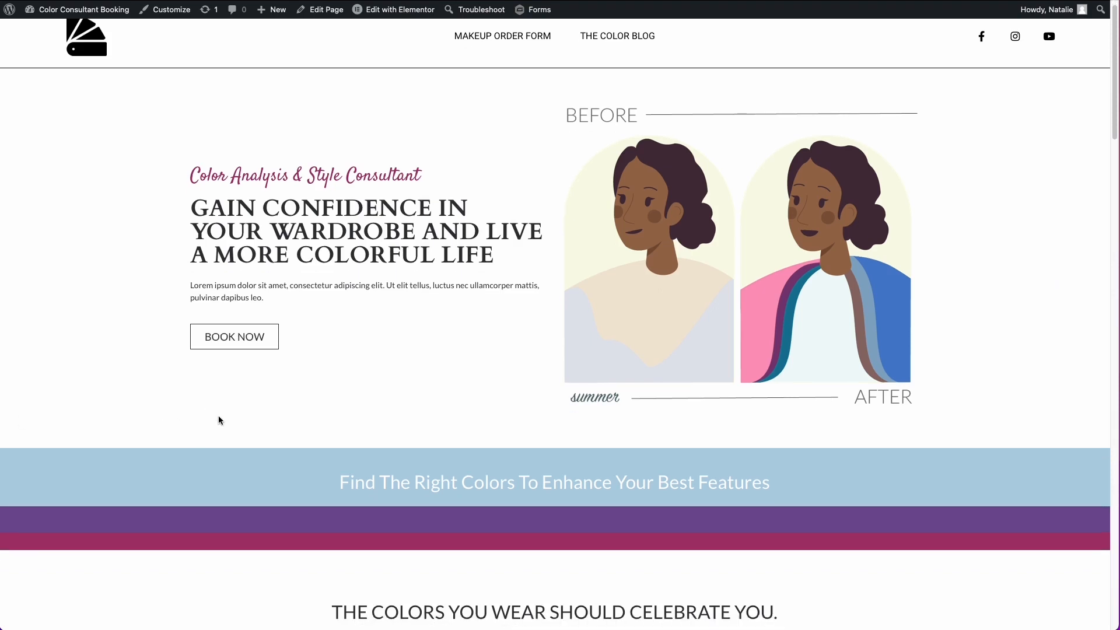
scroll(218, 417, up, 1)
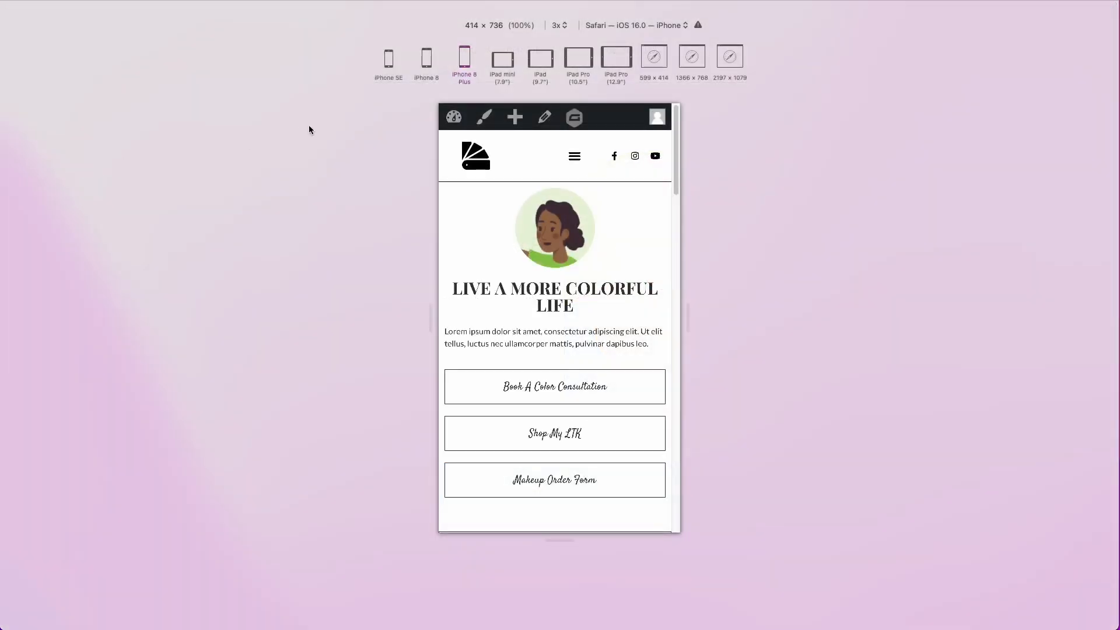
Preview the homepage at the iPad Pro (12.9"), 2197 × 1079 and iPhone 8 Plus screen sizes.
click(454, 115)
click(619, 64)
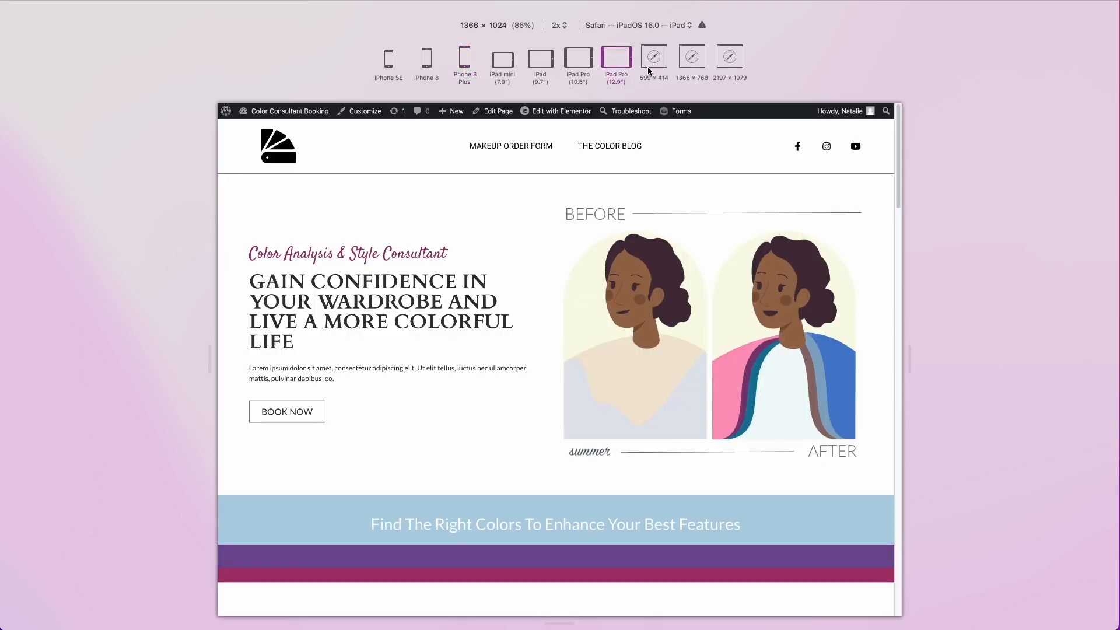
click(729, 64)
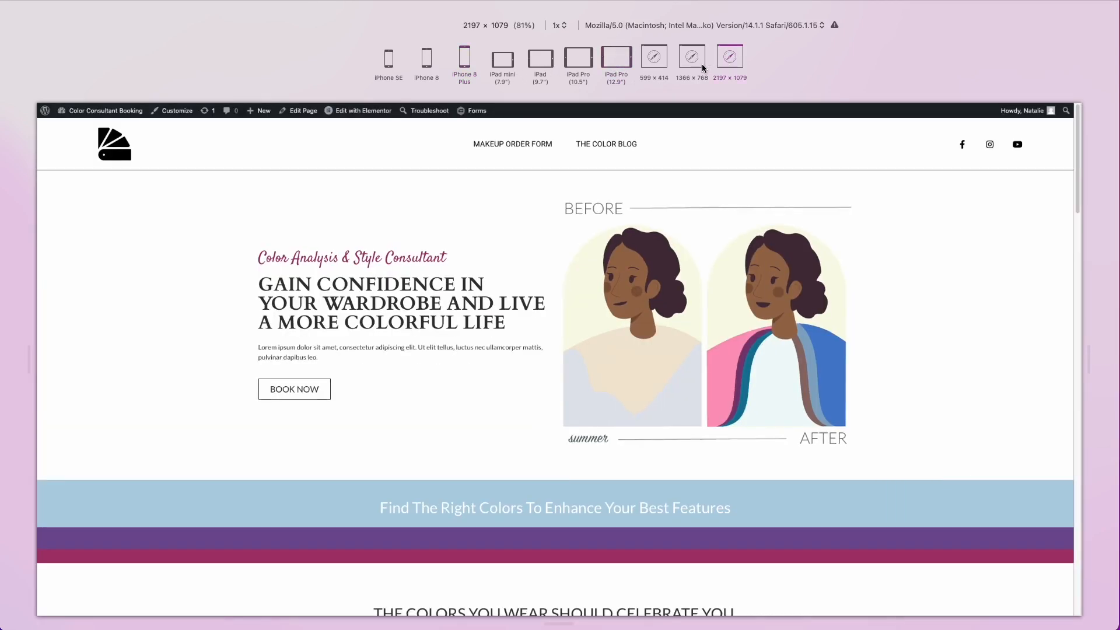
click(471, 77)
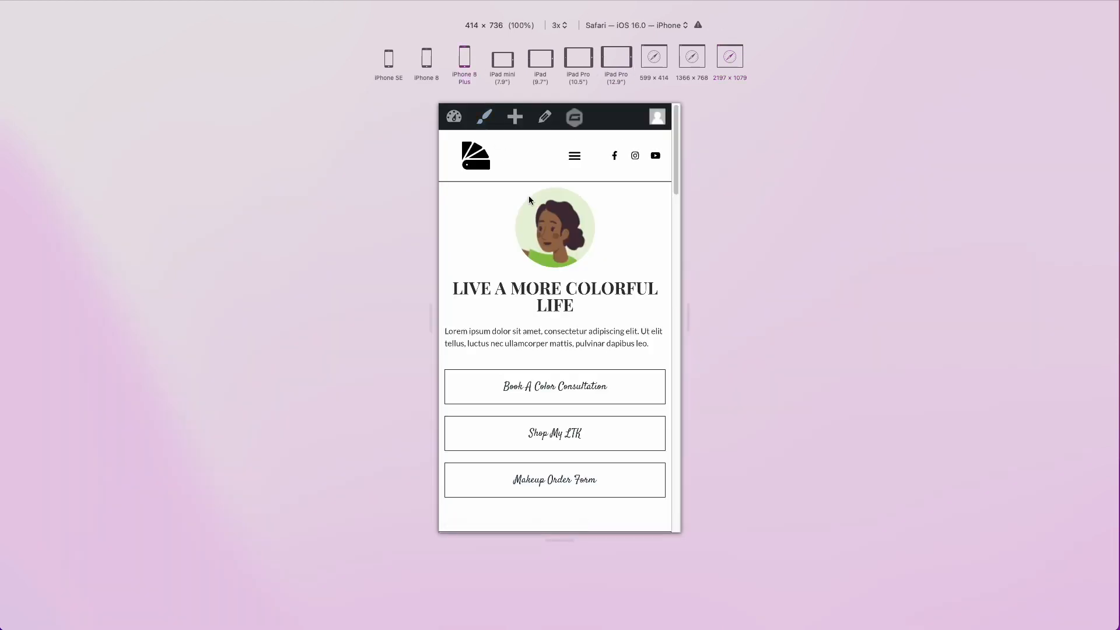
Review the mobile homepage's link buttons, and expand and collapse its navigation menu.
scroll(578, 248, down, 3)
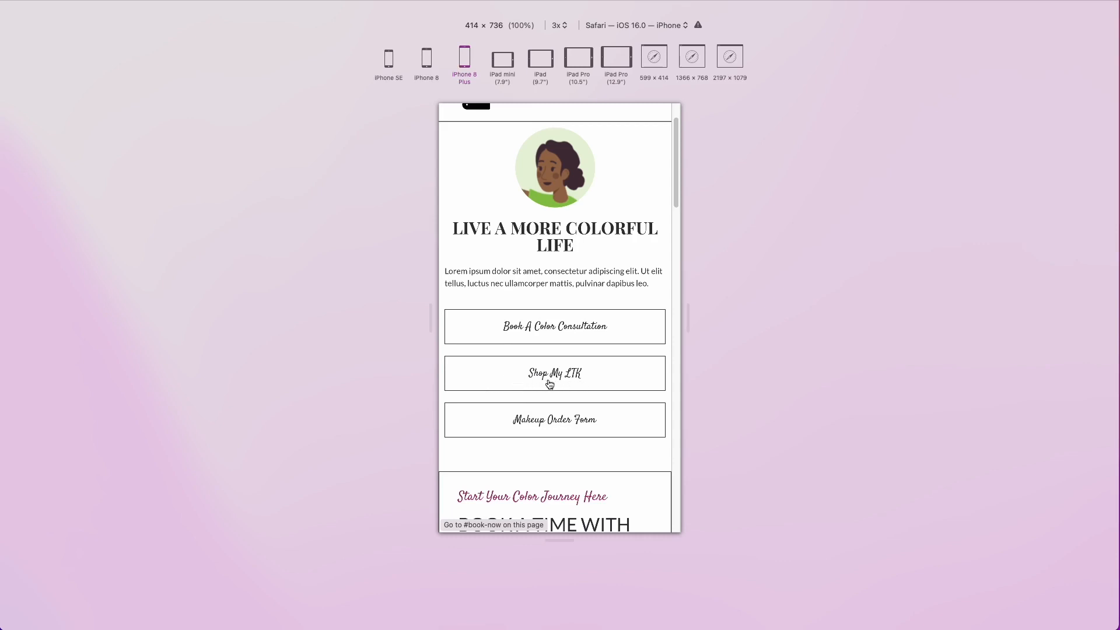
scroll(550, 384, down, 1)
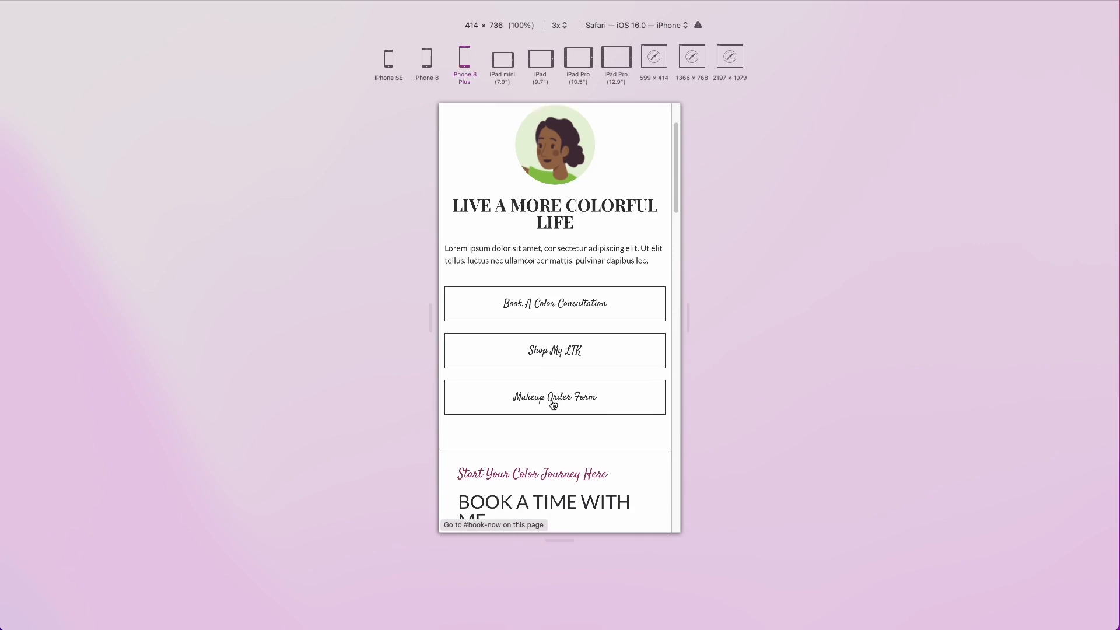
scroll(601, 411, up, 3)
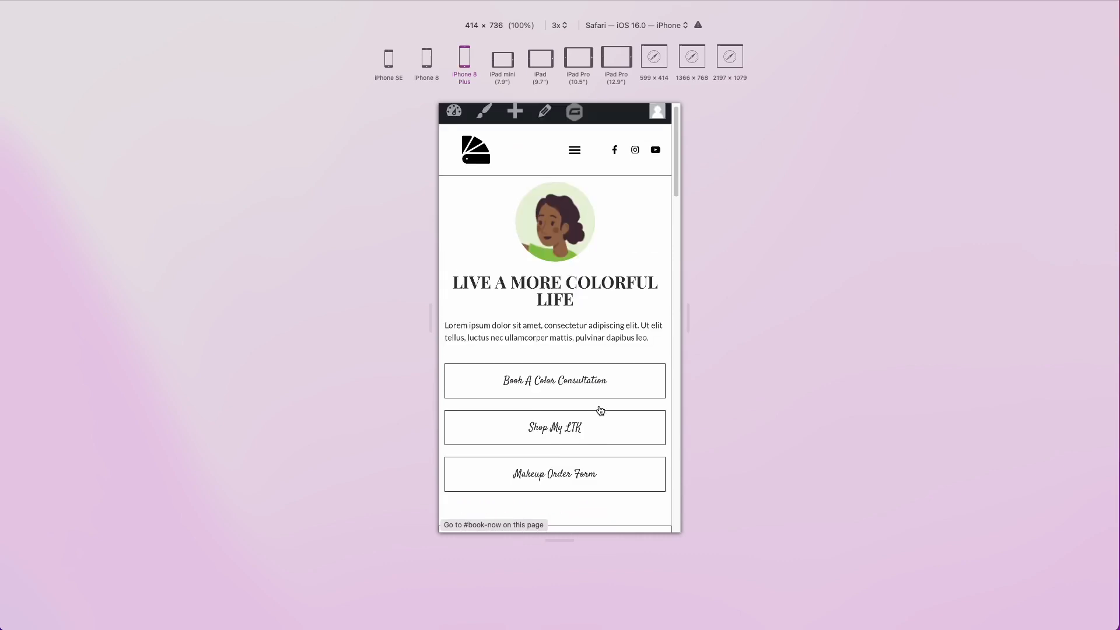
click(568, 159)
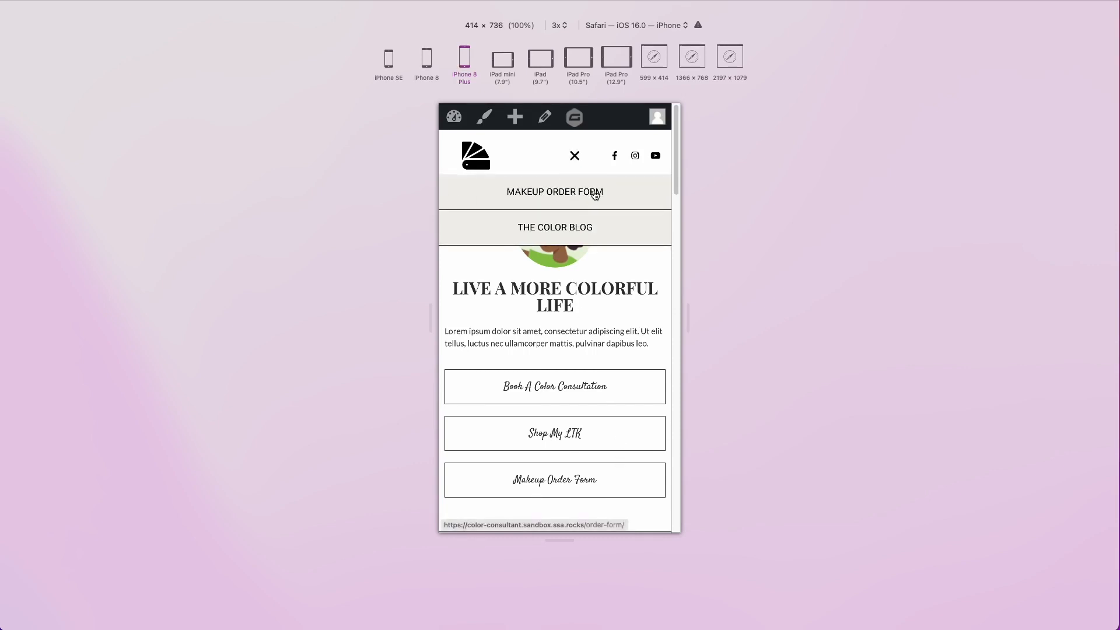
click(575, 156)
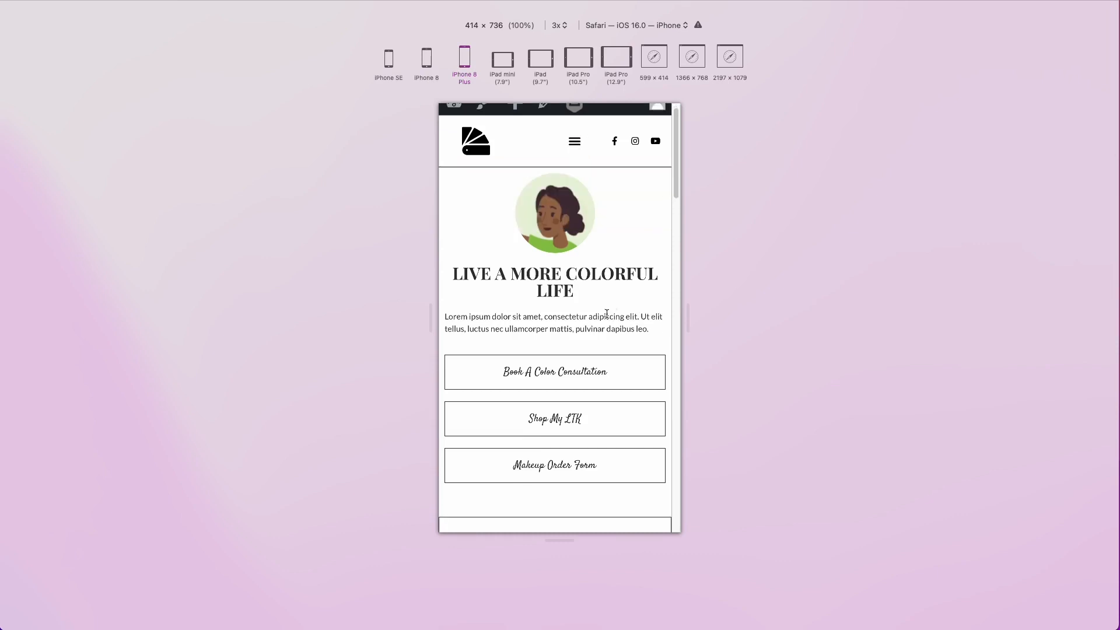
Follow the Book A Color Consultation link and review the appointment types in the mobile booking section.
click(579, 374)
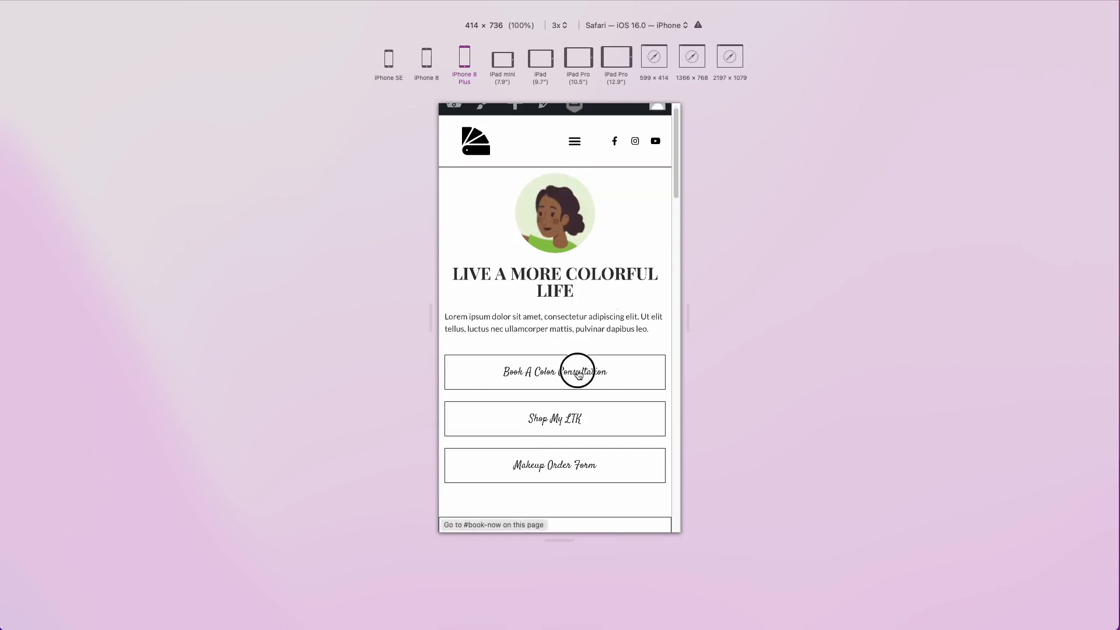
scroll(560, 317, down, 2)
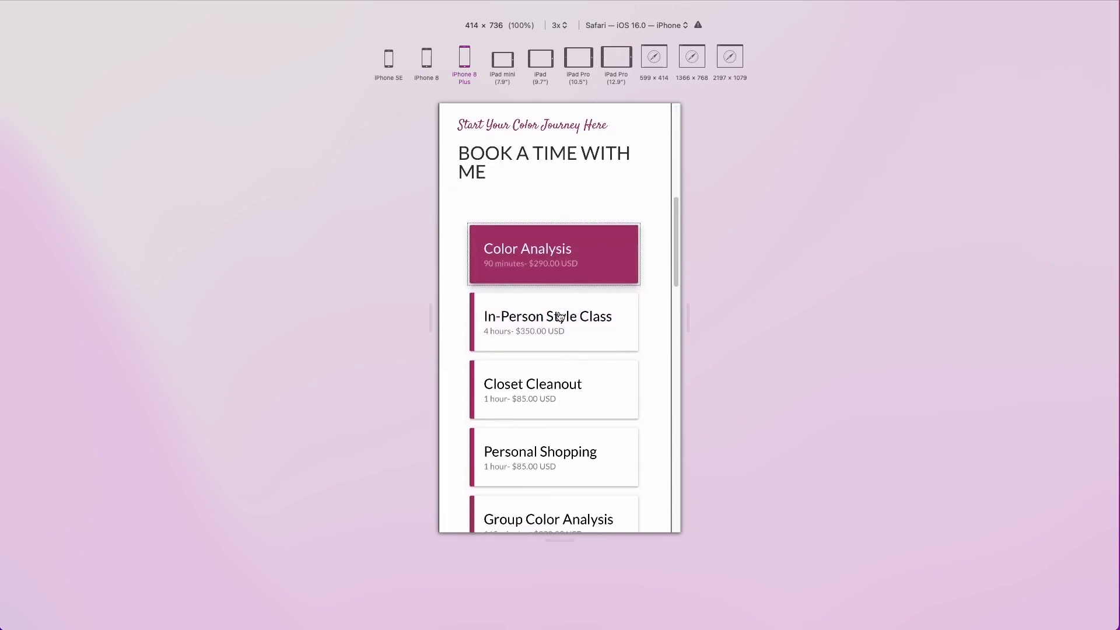
scroll(513, 251, down, 2)
click(512, 256)
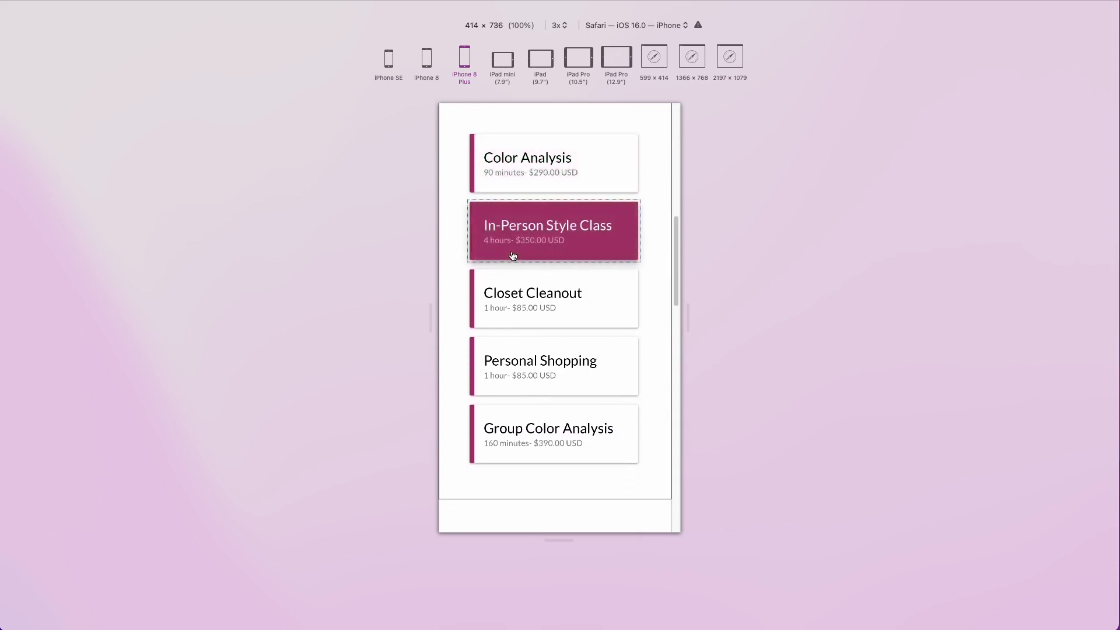
scroll(512, 254, down, 10)
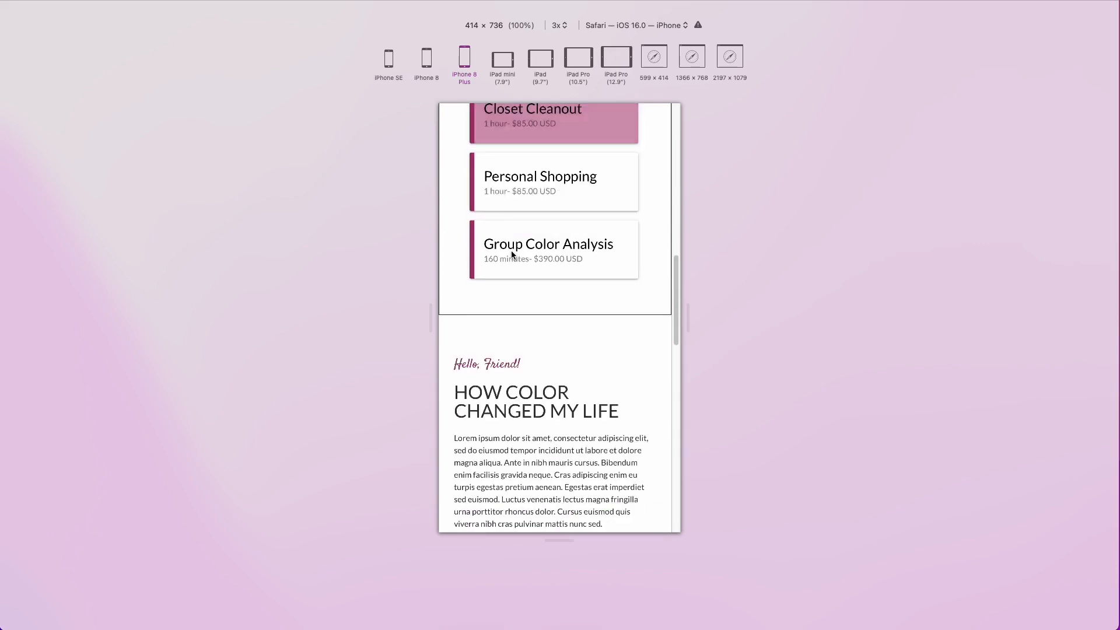
Review the mobile homepage's How Color Changed My Life text and footer location, and return to the link buttons.
scroll(512, 251, down, 6)
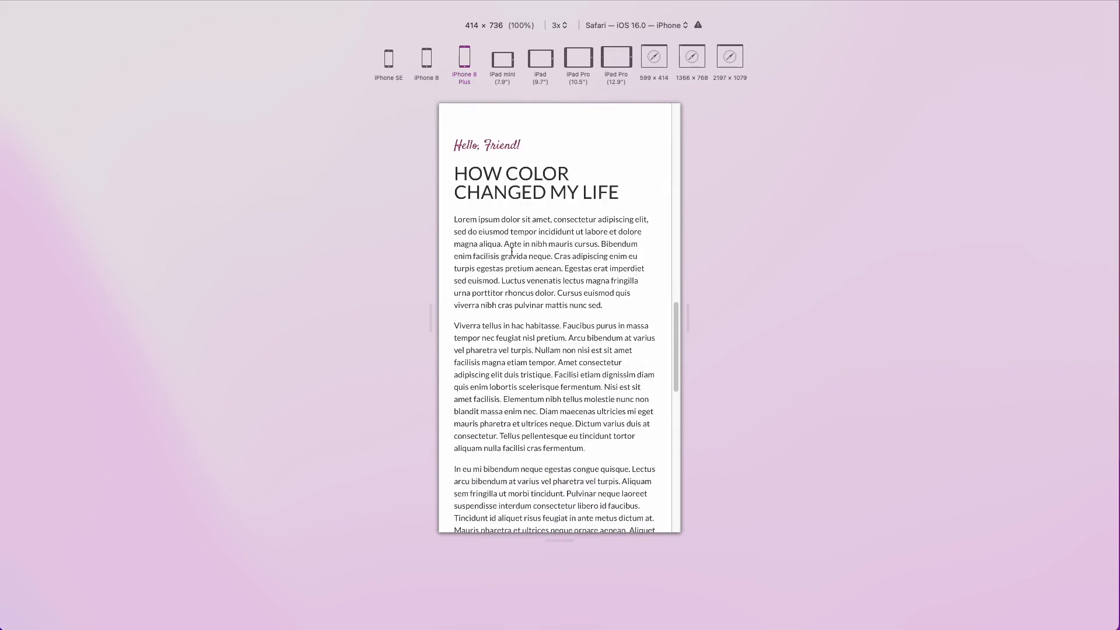
scroll(513, 254, down, 12)
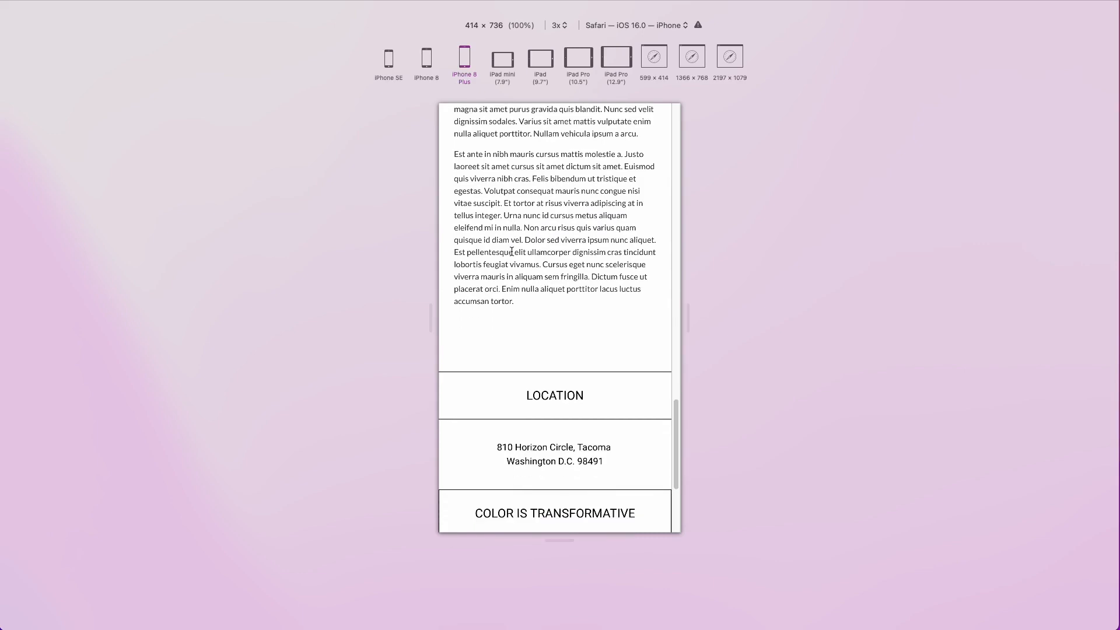
scroll(512, 252, up, 18)
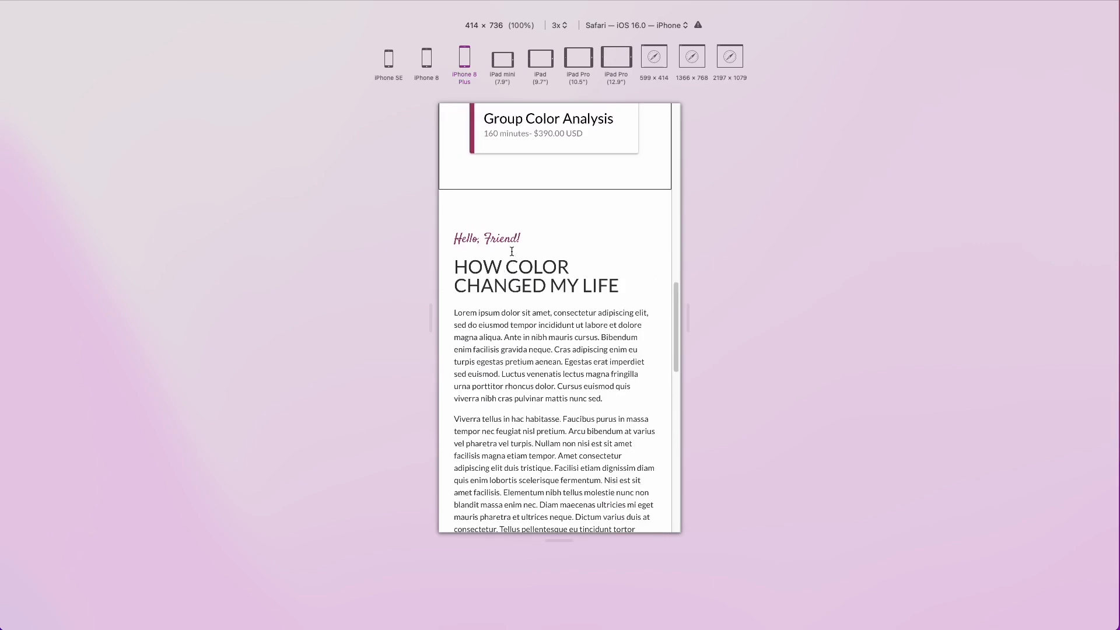
scroll(512, 251, up, 19)
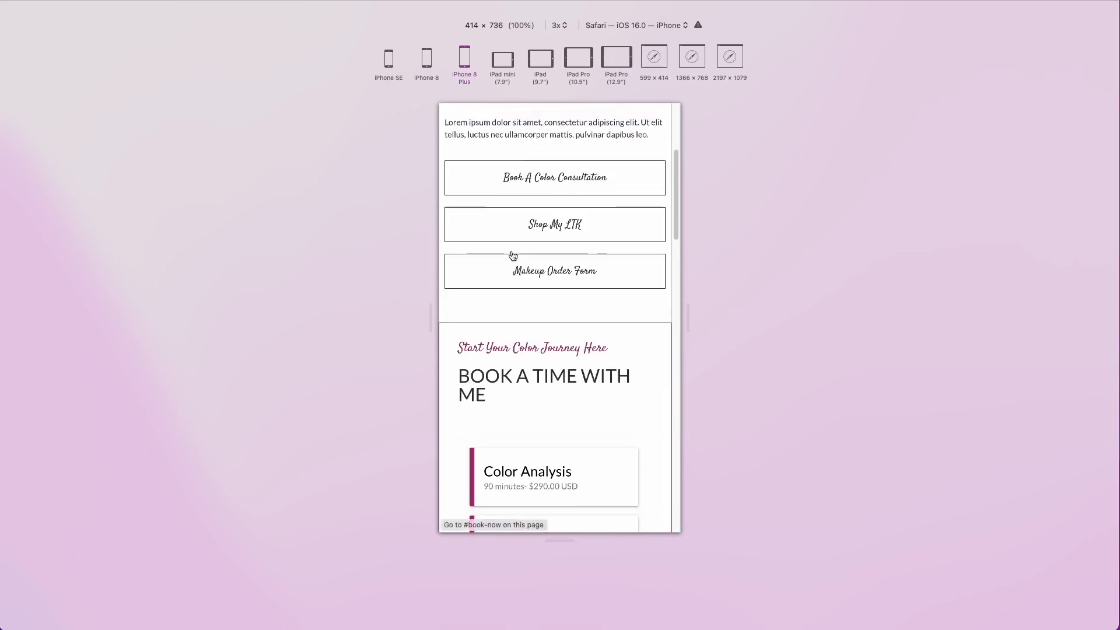
scroll(512, 255, up, 6)
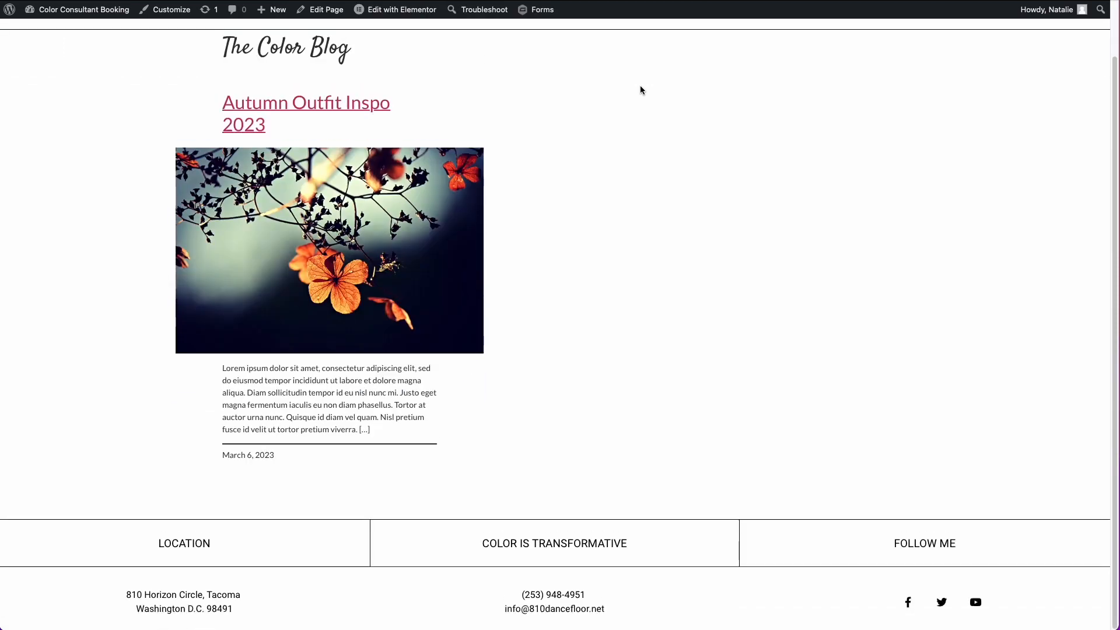
Open the Autumn Outfit Inspo 2023 post from The Color Blog and review its outfit image and text.
scroll(640, 87, down, 1)
scroll(641, 86, up, 1)
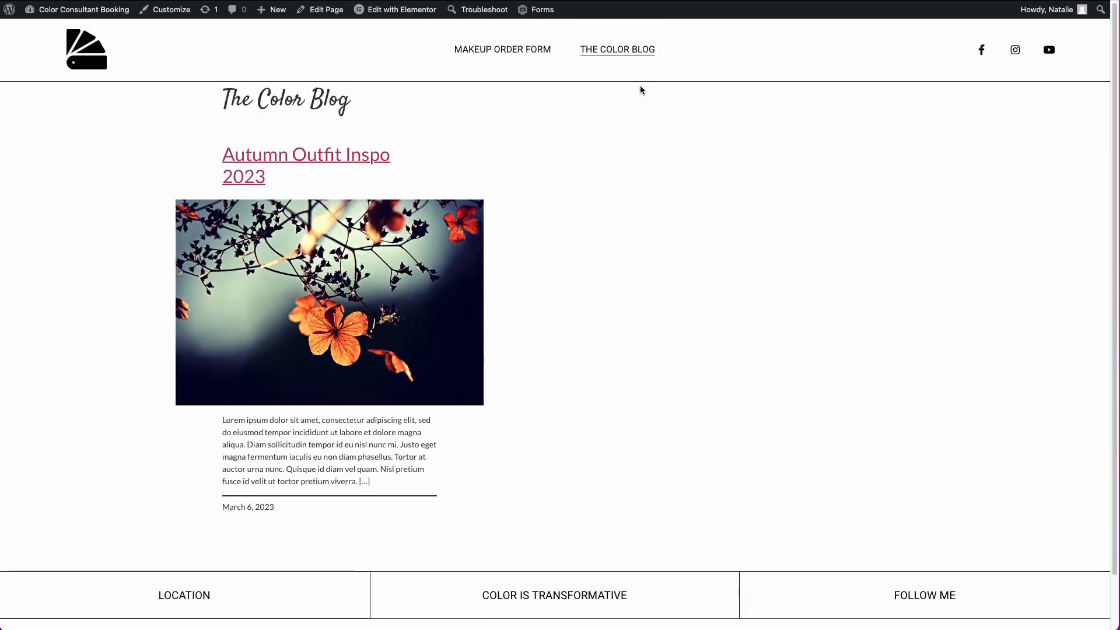
scroll(640, 87, down, 1)
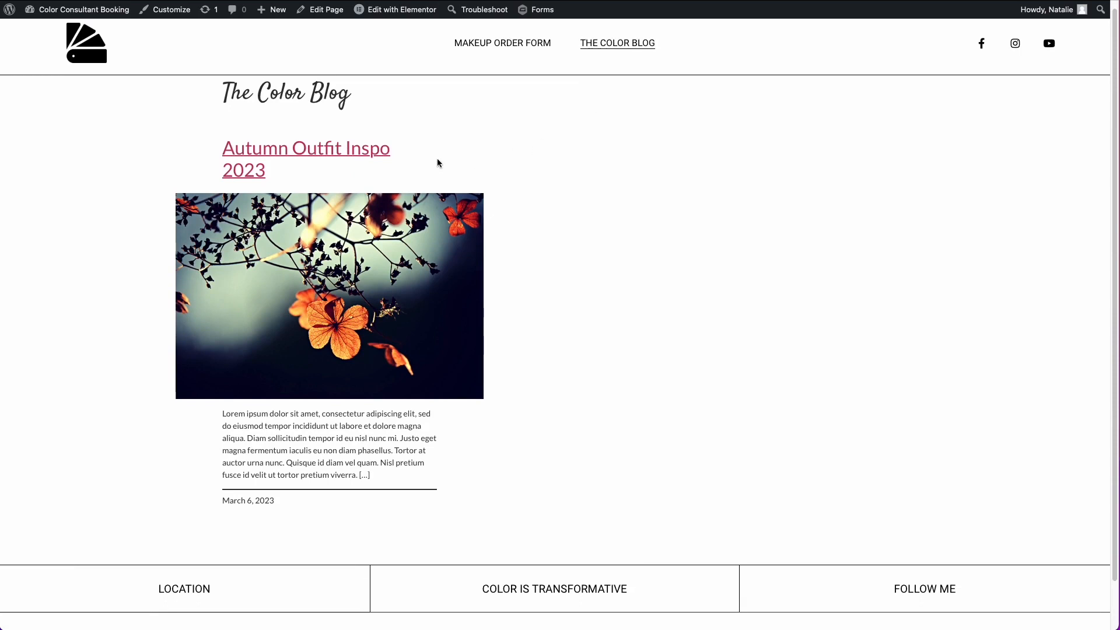
click(382, 159)
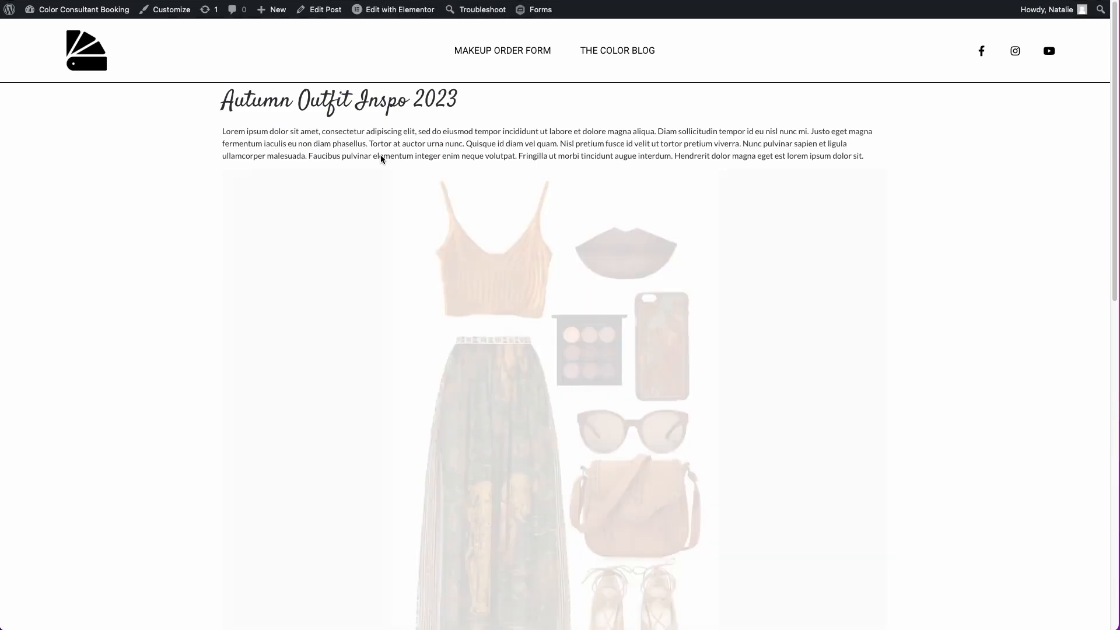
scroll(200, 190, down, 1)
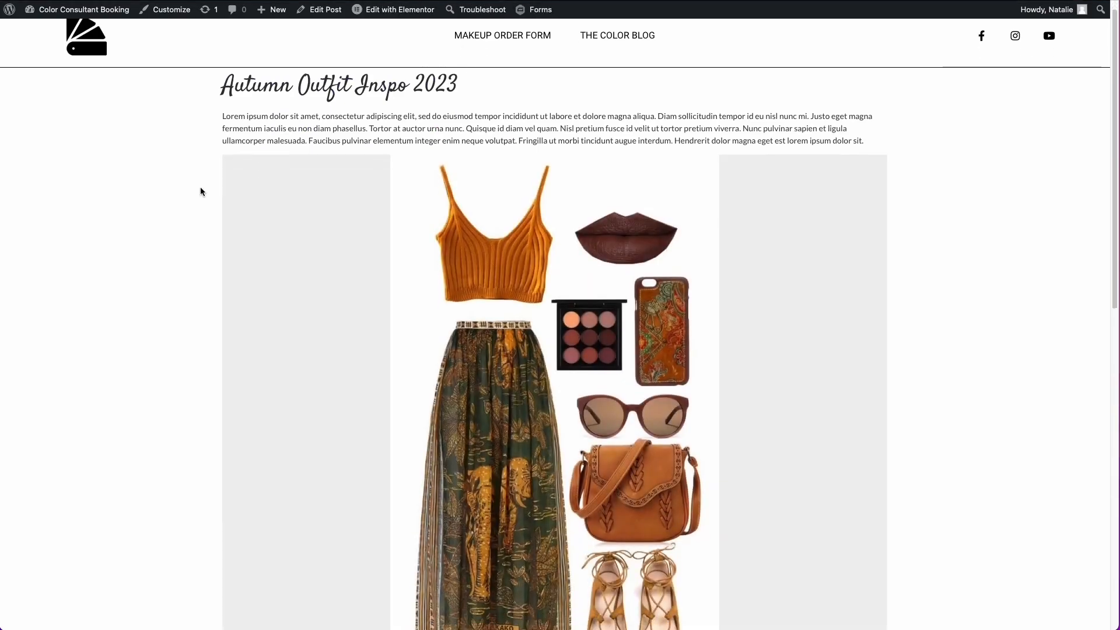
scroll(201, 191, down, 5)
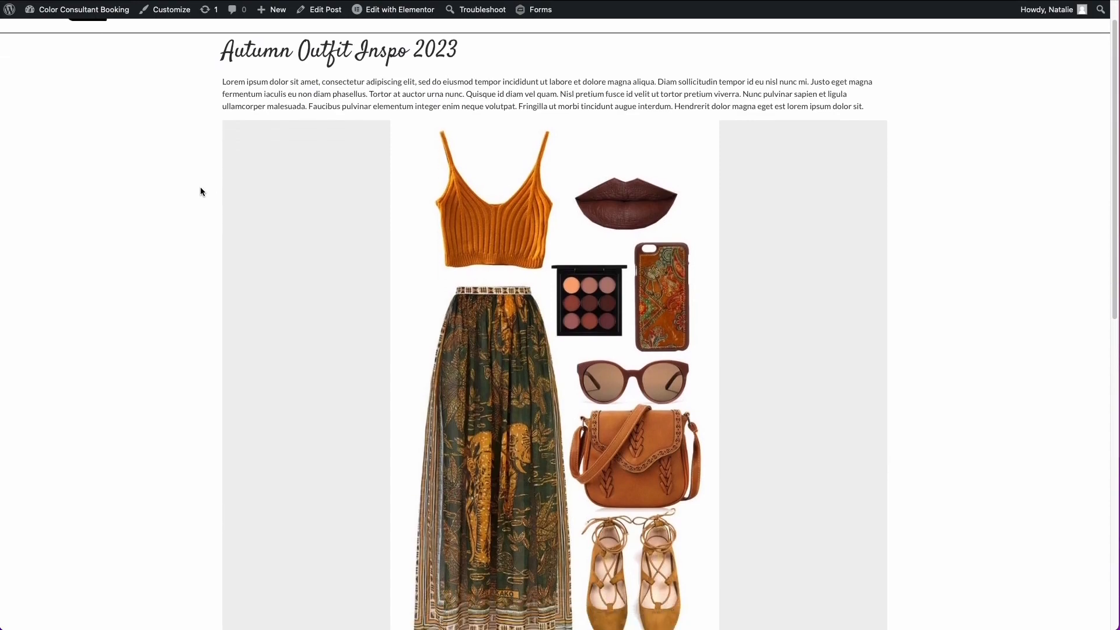
scroll(200, 191, down, 2)
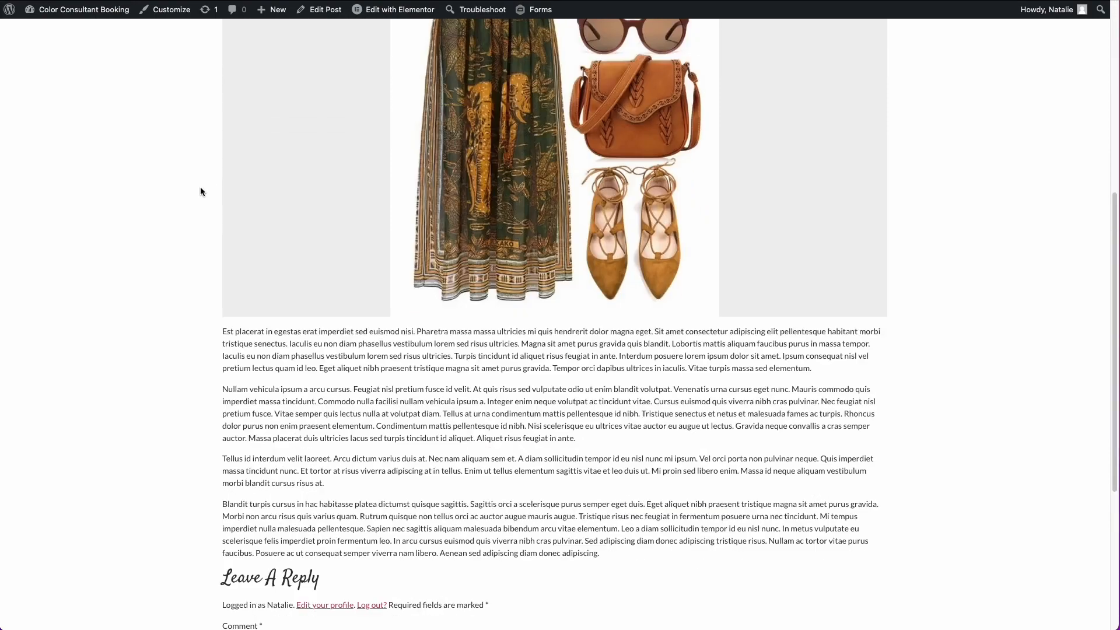
scroll(201, 192, up, 4)
scroll(201, 192, up, 2)
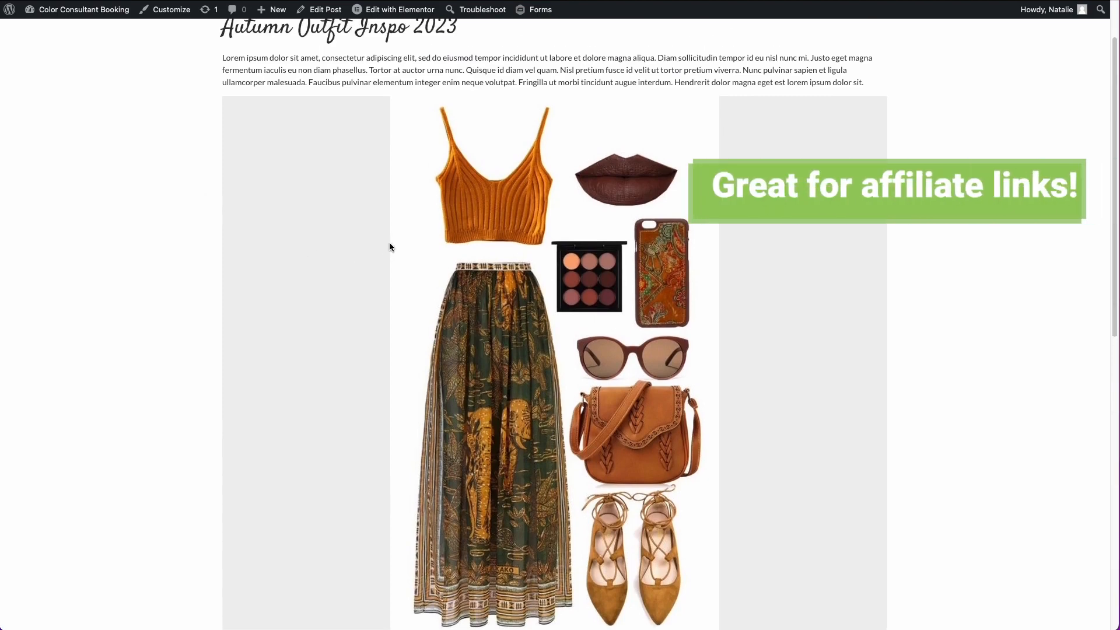
Follow the long safari skirt's product link in the outfit image, view the Free People store page and return to the blog post.
mouse_move(478, 236)
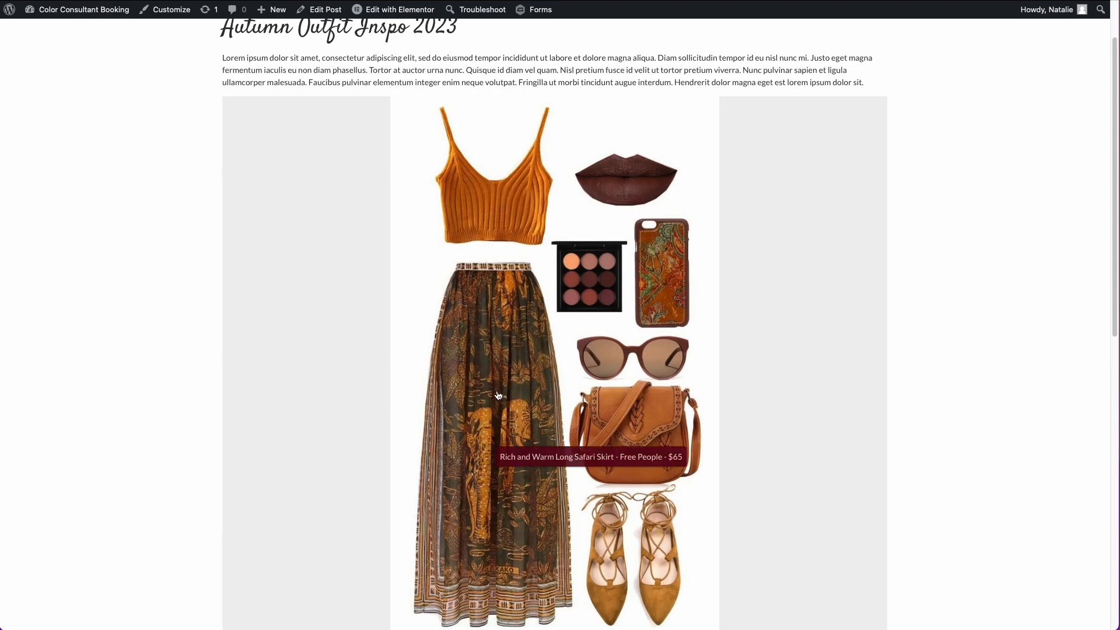
click(483, 351)
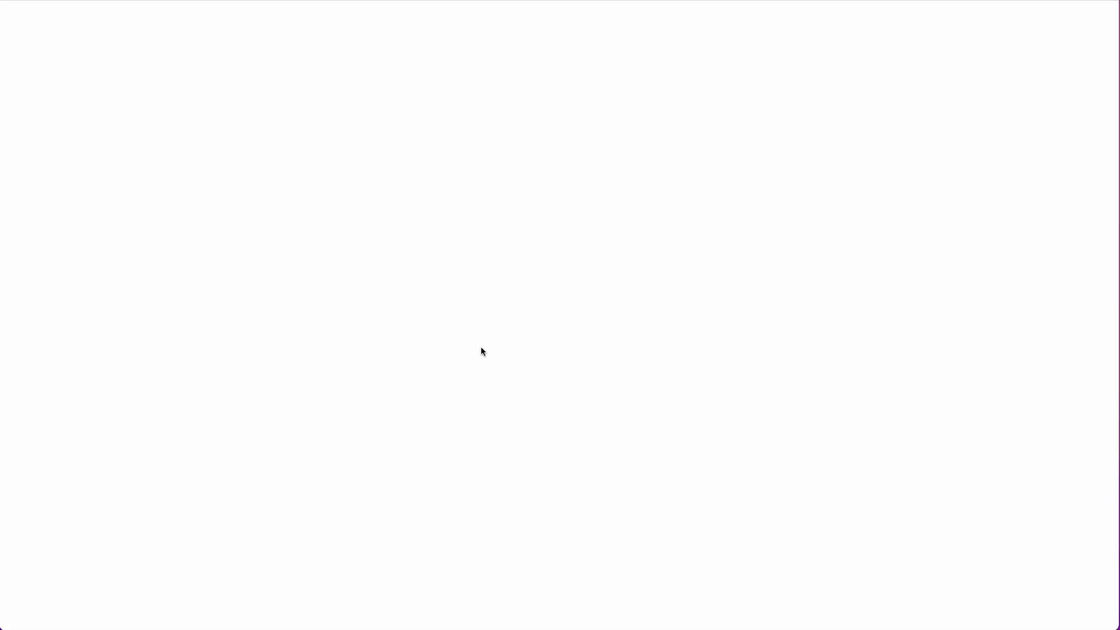
scroll(481, 337, down, 3)
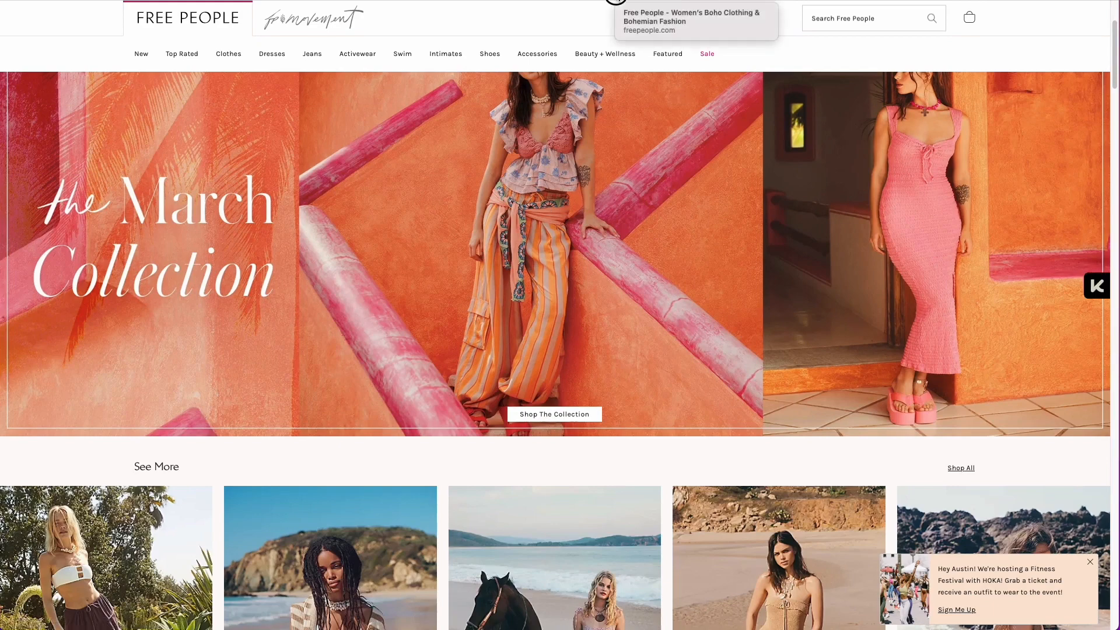
click(583, 2)
Review the blog post's Leave A Reply section and go back to the site's homepage.
scroll(493, 215, down, 10)
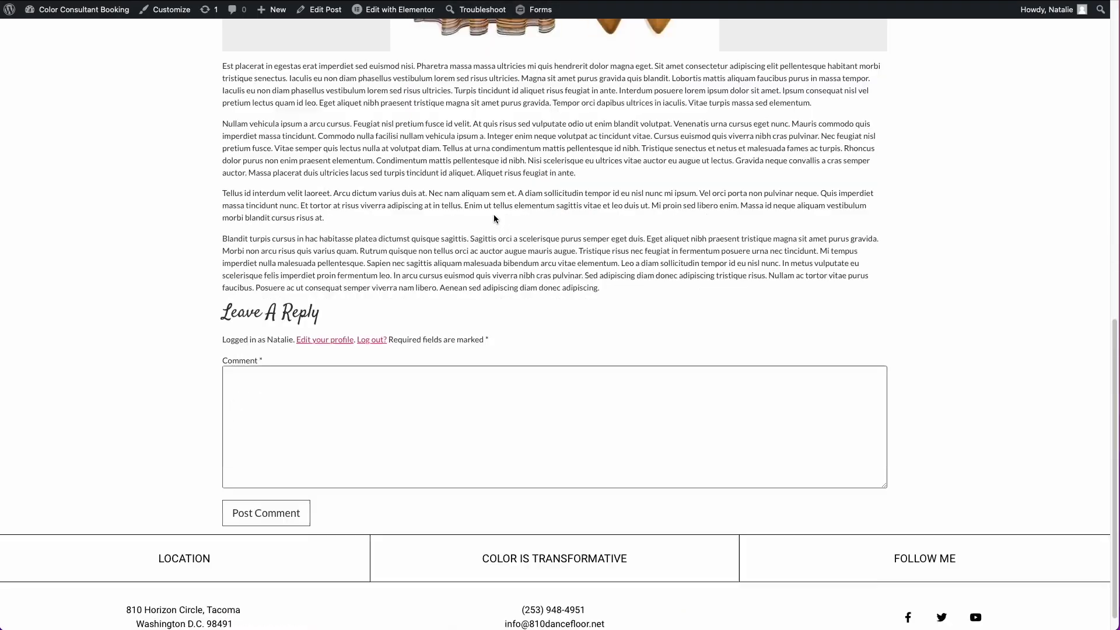
scroll(494, 216, up, 12)
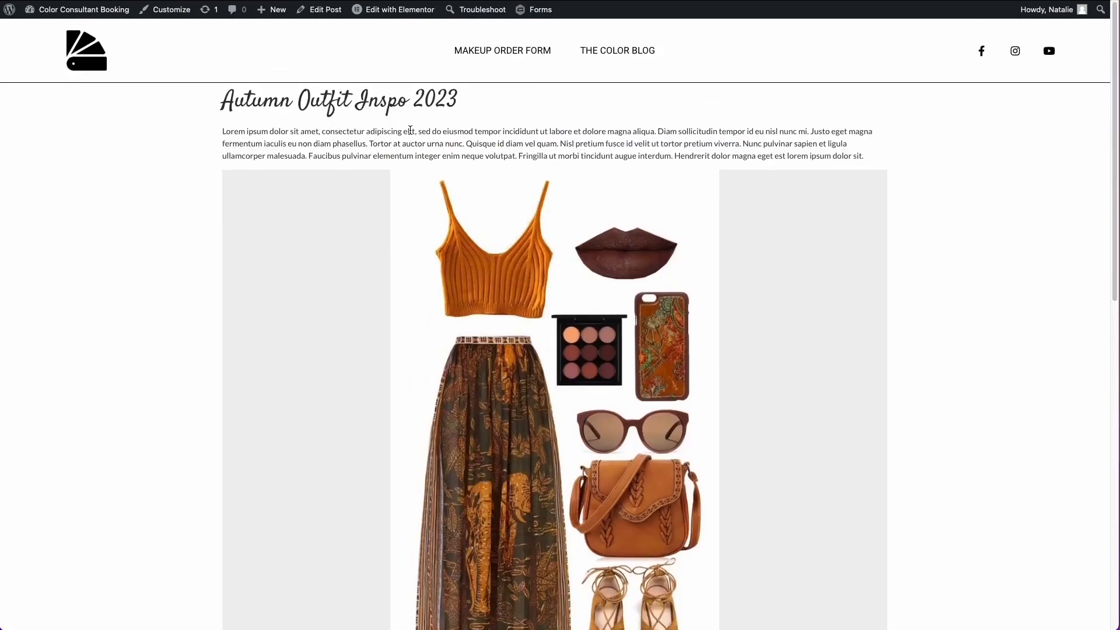
click(118, 60)
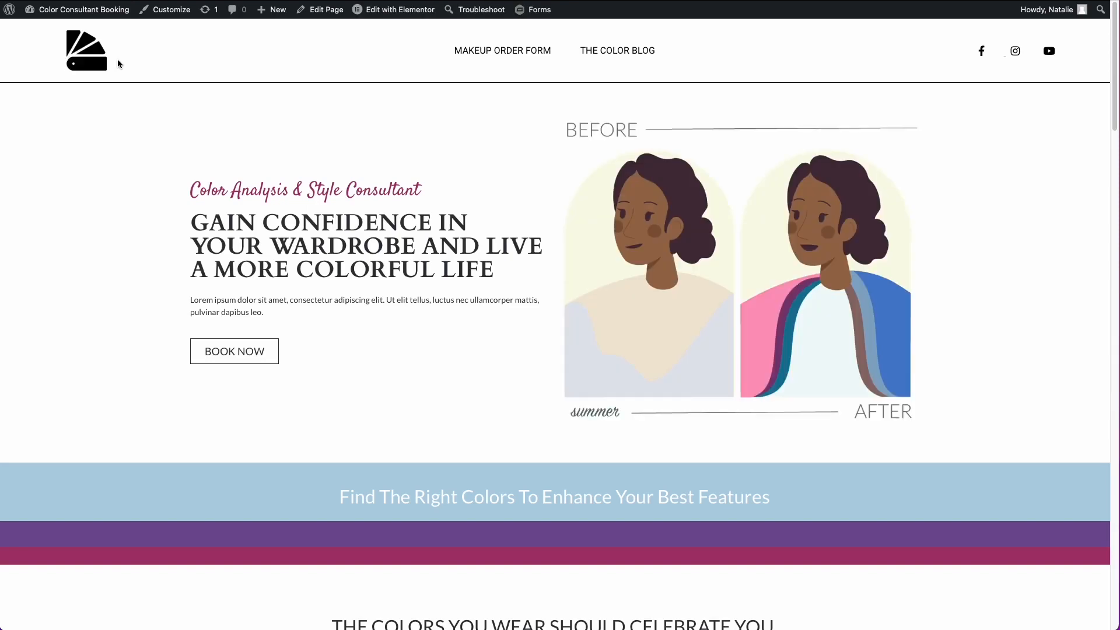